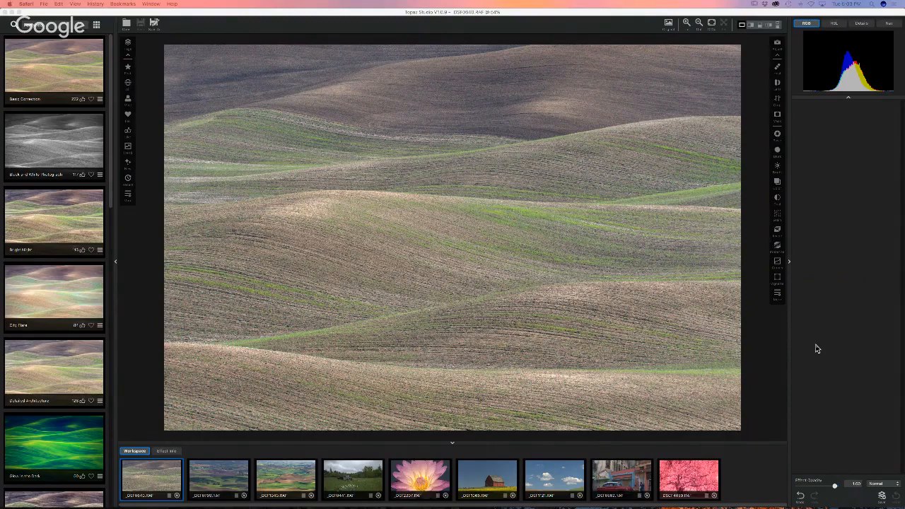
- Bring Topaz Studio forward and check the hills photo at 100% before fitting it back
{"action": "left_click", "coordinate": [816, 348]}
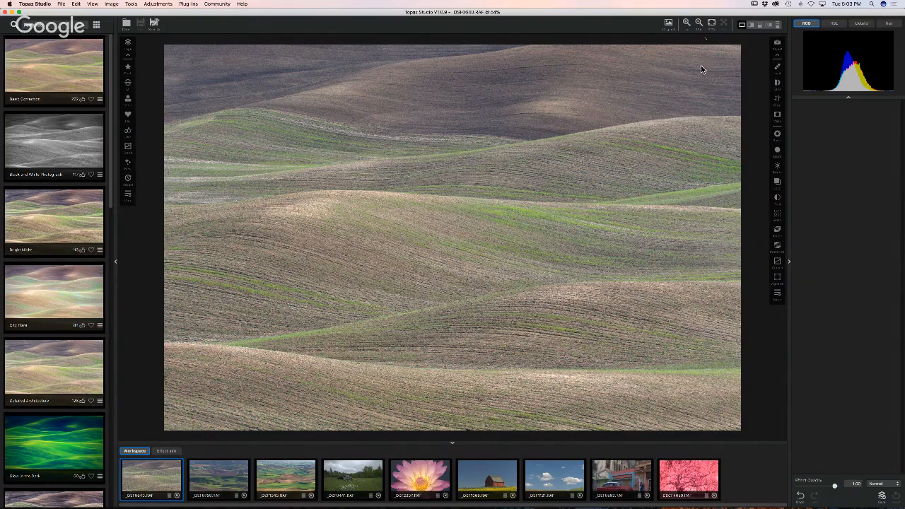
{"action": "left_click", "coordinate": [723, 24]}
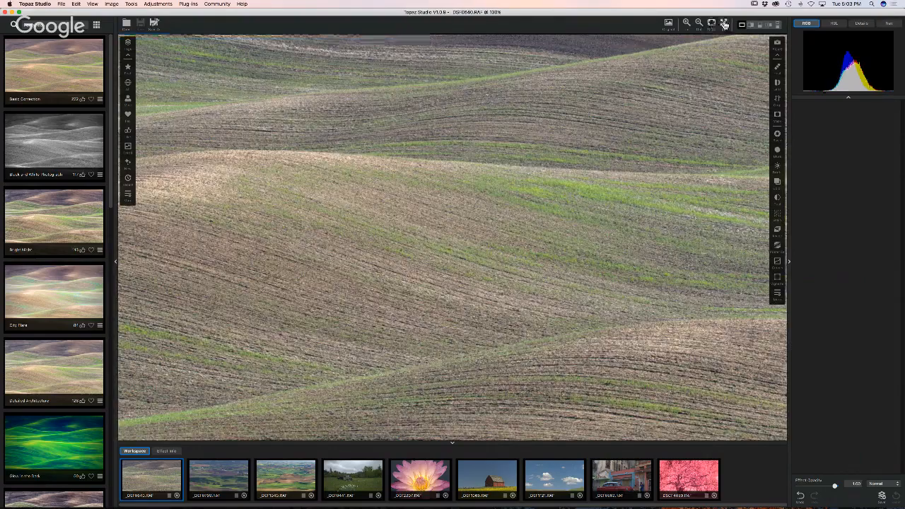
{"action": "left_click", "coordinate": [723, 24]}
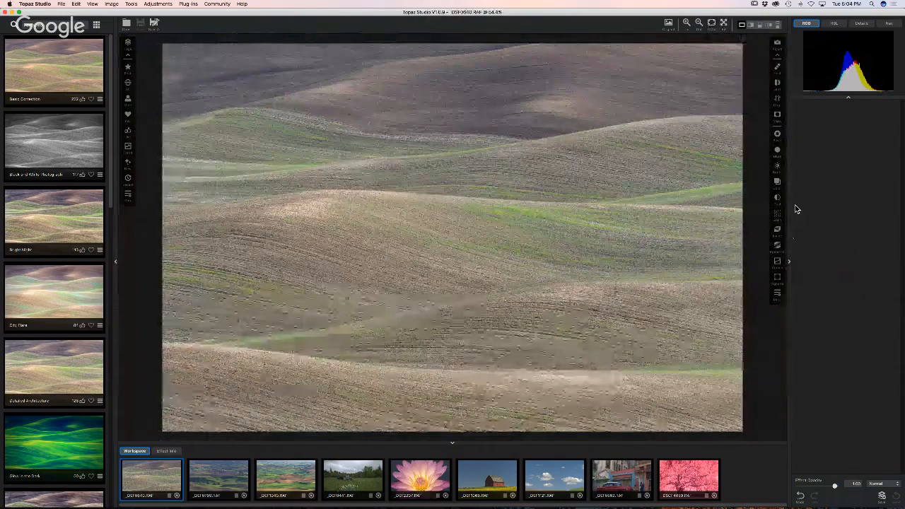
- Open and close the Adjustments menu, then show the adjustments list from the right toolbar
{"action": "left_click", "coordinate": [157, 4]}
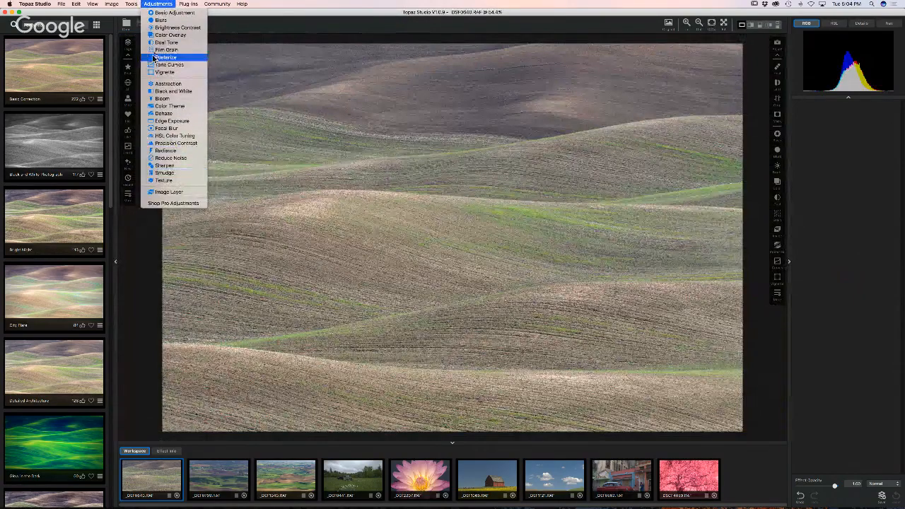
{"action": "left_click", "coordinate": [594, 172]}
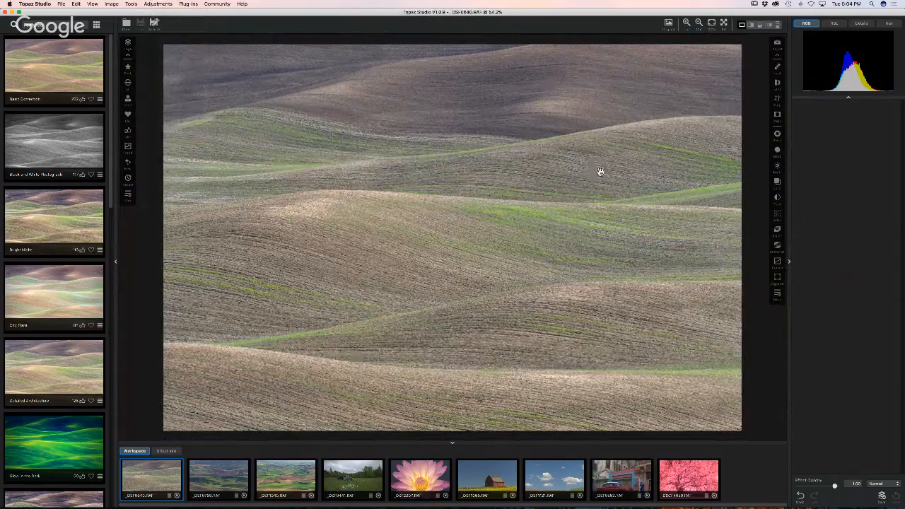
{"action": "left_click", "coordinate": [777, 293]}
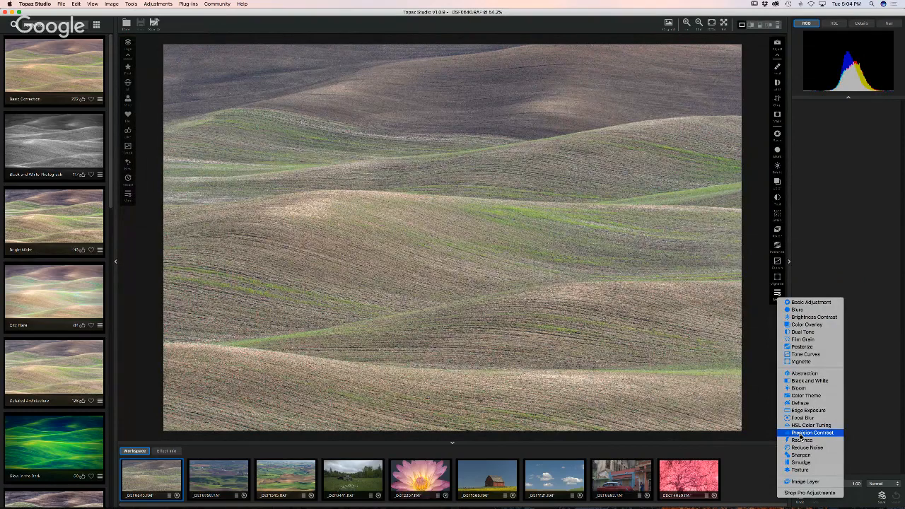
- Close the adjustments list, collapse and restore the presets panel, and hide the filmstrip
{"action": "left_click", "coordinate": [752, 337]}
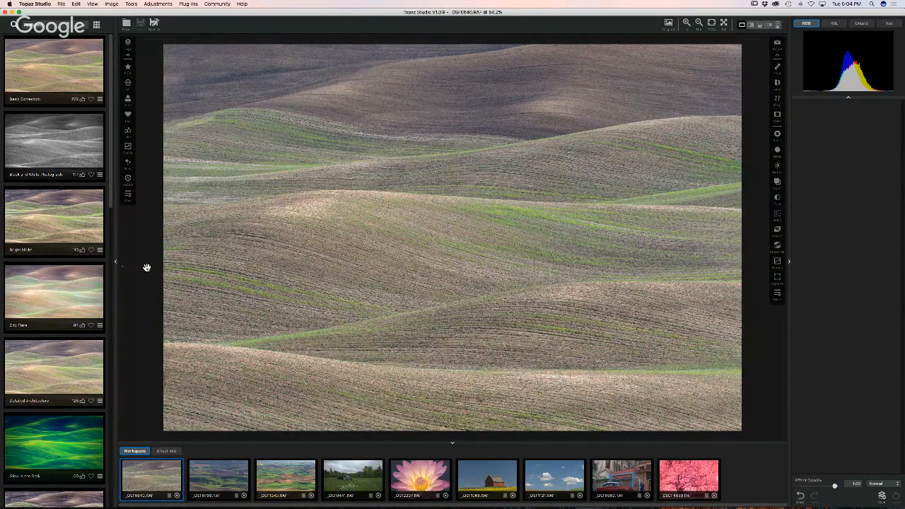
{"action": "left_click", "coordinate": [115, 261]}
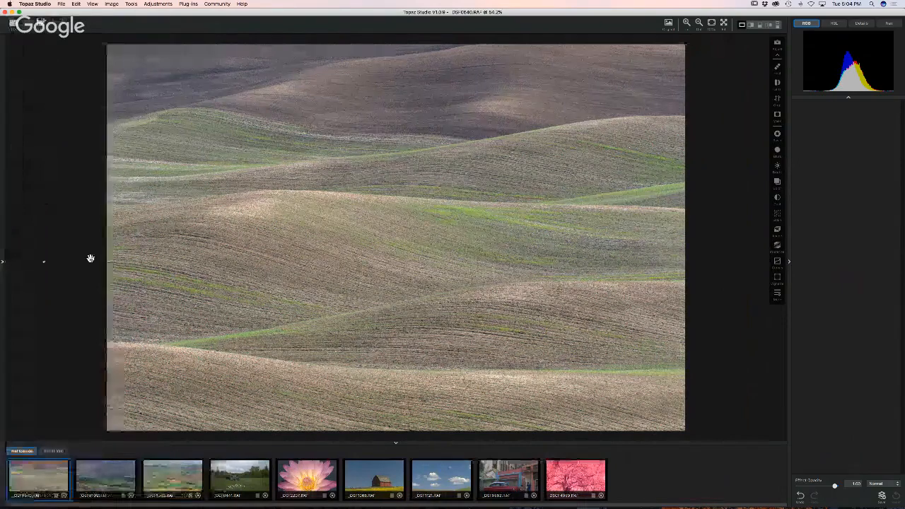
{"action": "left_click", "coordinate": [3, 261]}
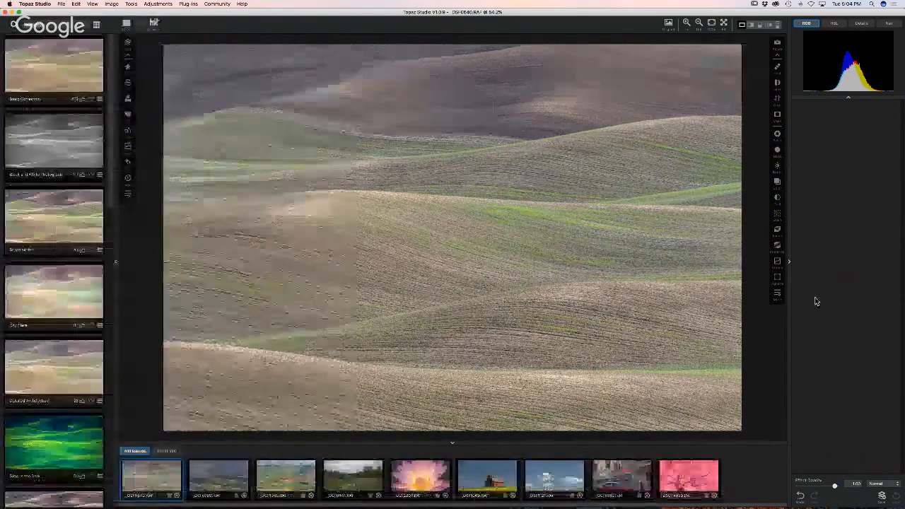
{"action": "left_click", "coordinate": [452, 446]}
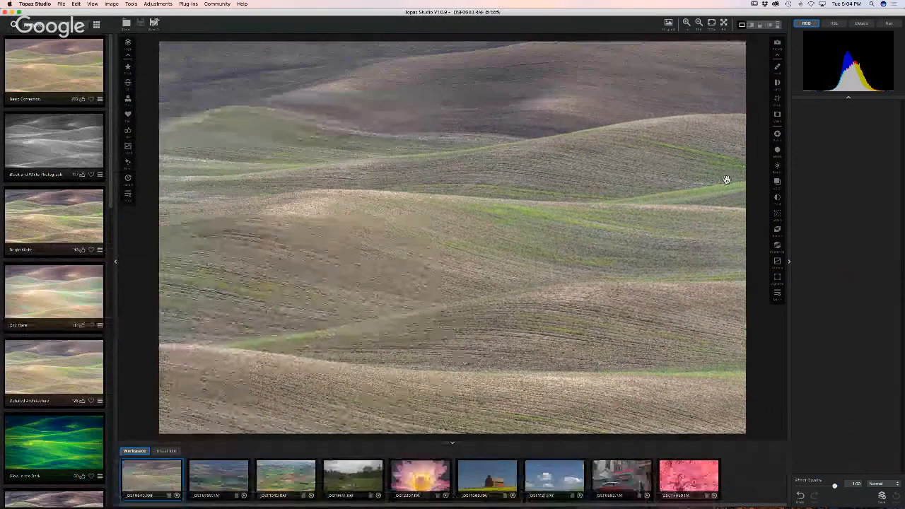
- Cycle the info area through HSL, Details and Navigator views, ending on the RGB histogram
{"action": "left_click", "coordinate": [833, 23]}
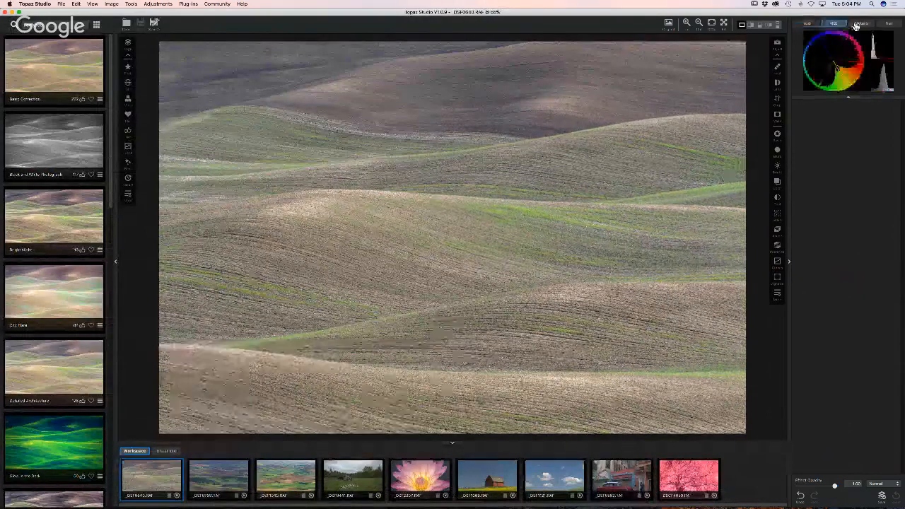
{"action": "left_click", "coordinate": [860, 24]}
{"action": "left_click", "coordinate": [888, 23]}
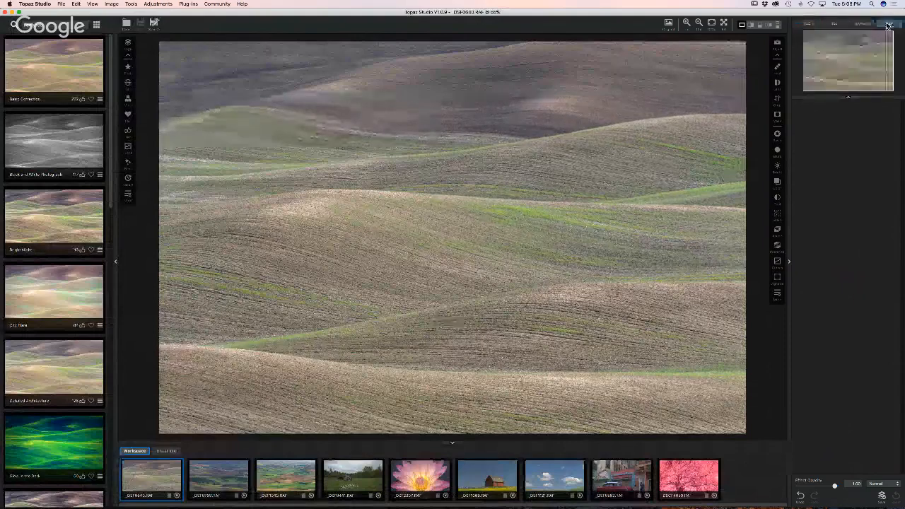
{"action": "left_click", "coordinate": [806, 23]}
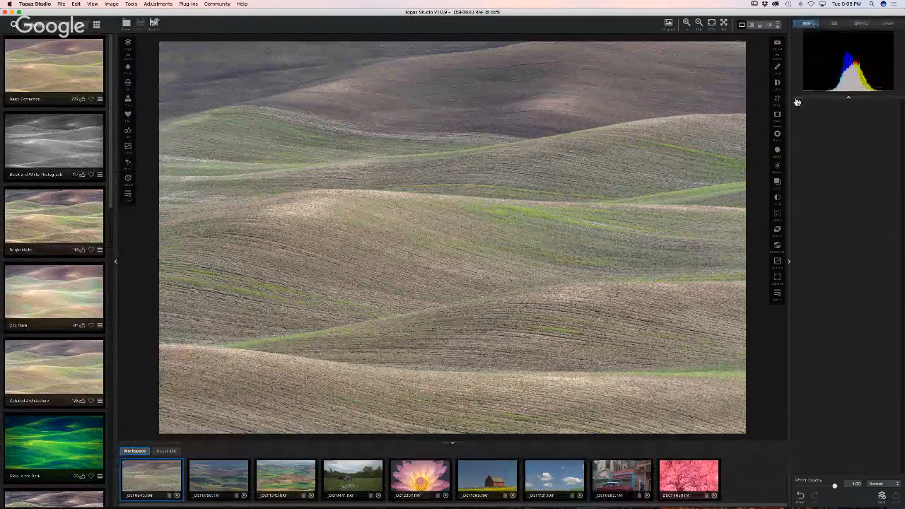
- Filter presets to Black and White, try Ansel One, then reset the hills photo to colour
{"action": "left_click", "coordinate": [128, 193]}
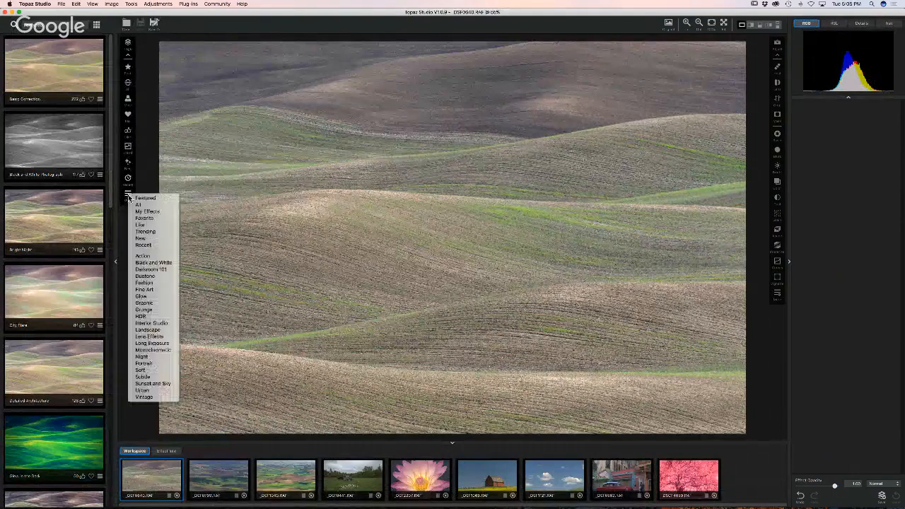
{"action": "left_click", "coordinate": [148, 264]}
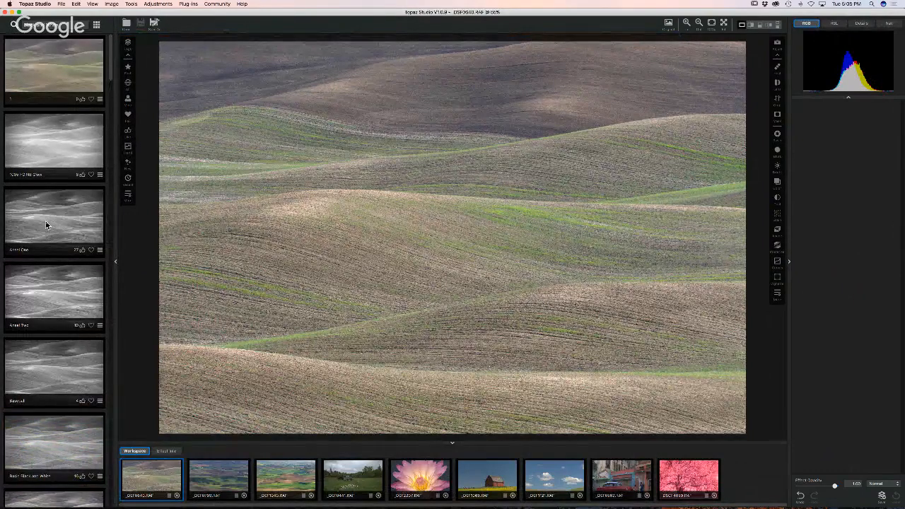
{"action": "left_click", "coordinate": [46, 224]}
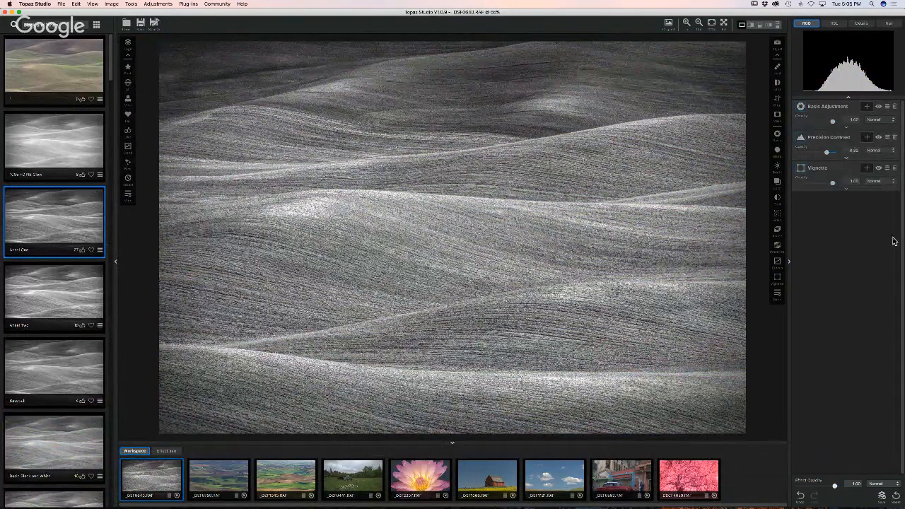
{"action": "left_click", "coordinate": [892, 495]}
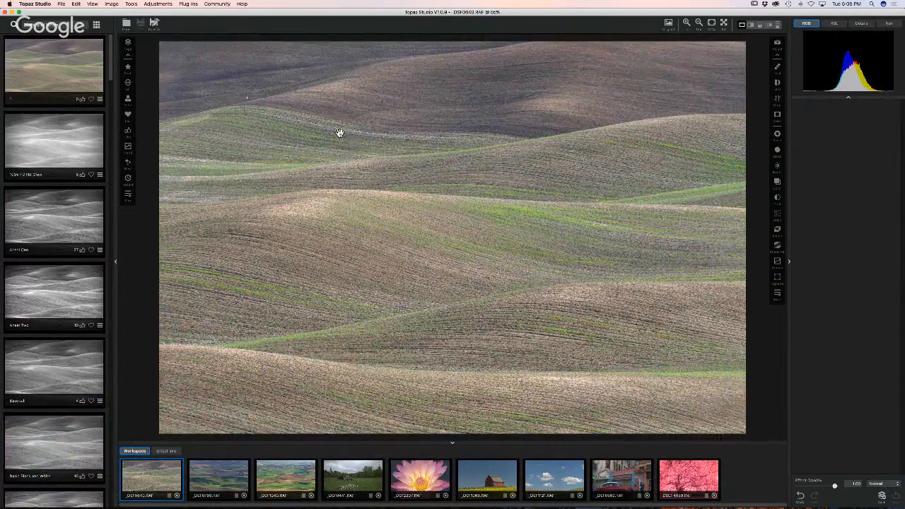
{"action": "left_click", "coordinate": [61, 3]}
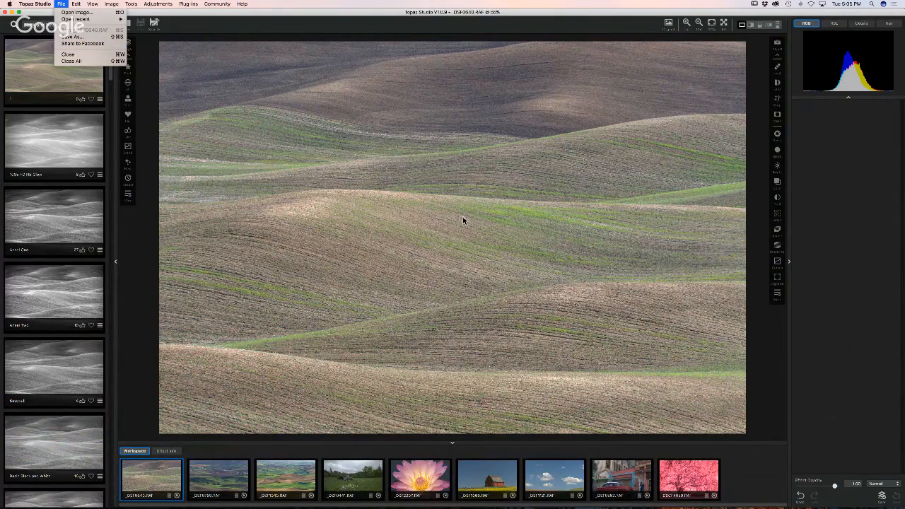
- Apply a Basic Adjustment to the hills photo, keeping the Default preset and Normal blend mode
{"action": "mouse_move", "coordinate": [75, 4]}
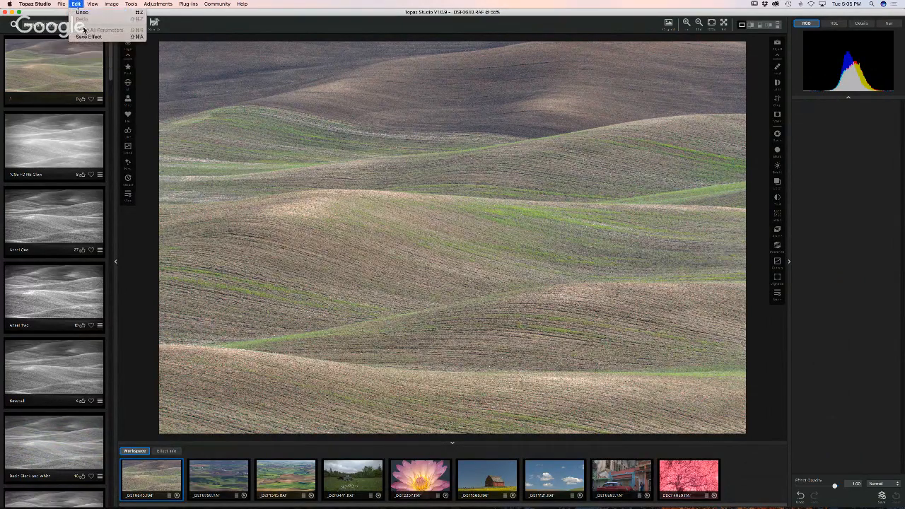
{"action": "left_click", "coordinate": [476, 191]}
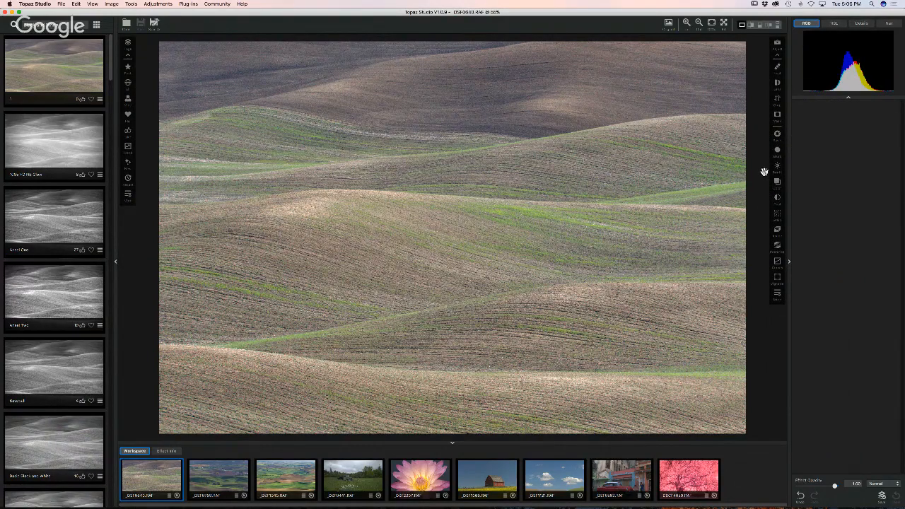
{"action": "left_click", "coordinate": [777, 136]}
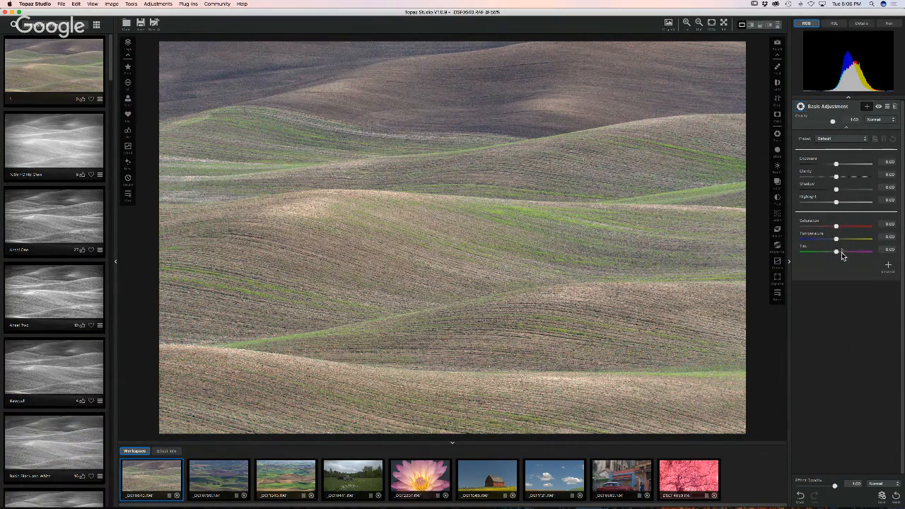
{"action": "left_click", "coordinate": [844, 139]}
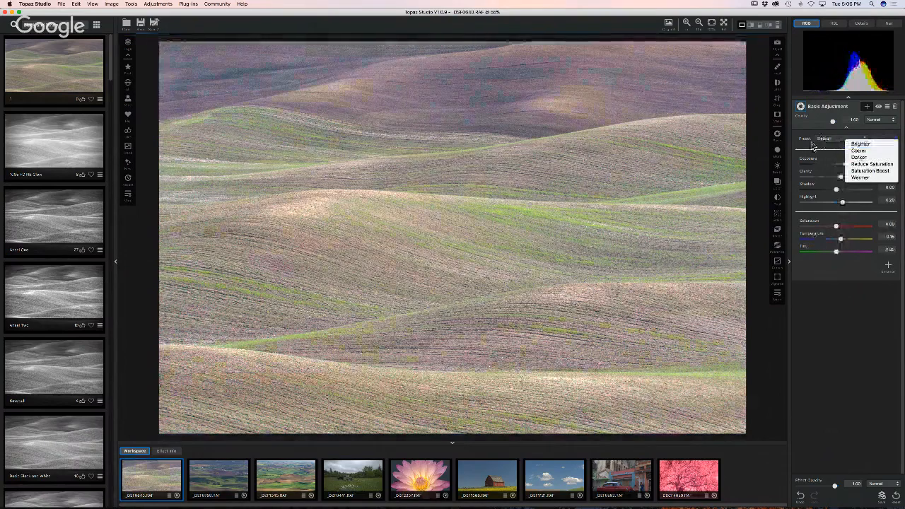
{"action": "left_click", "coordinate": [812, 145]}
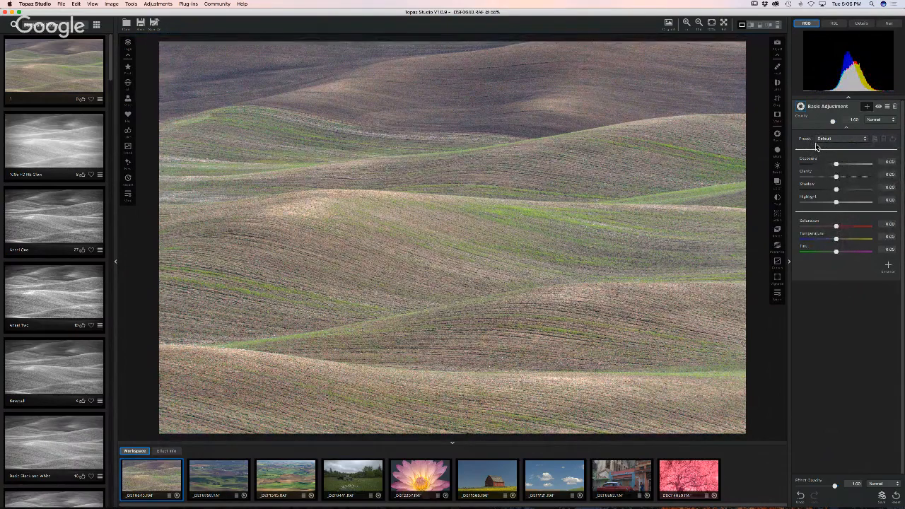
{"action": "left_click", "coordinate": [877, 120]}
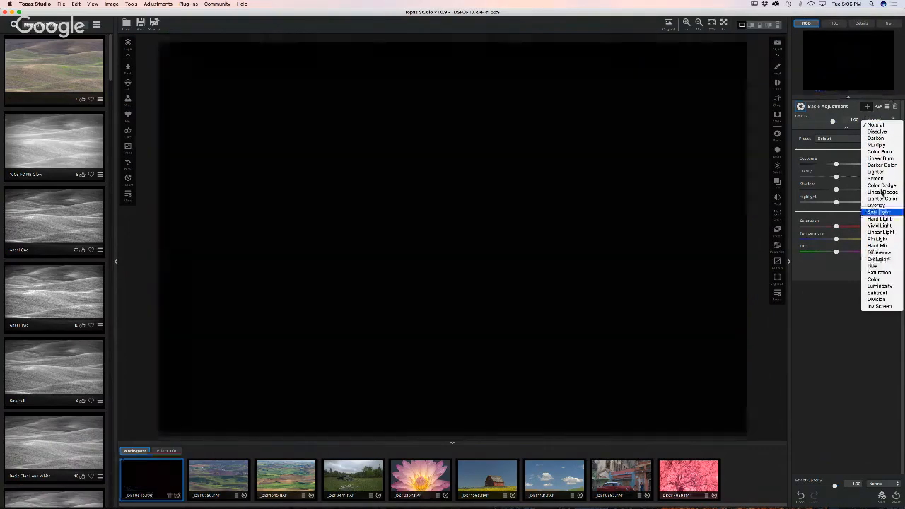
{"action": "left_click", "coordinate": [876, 125]}
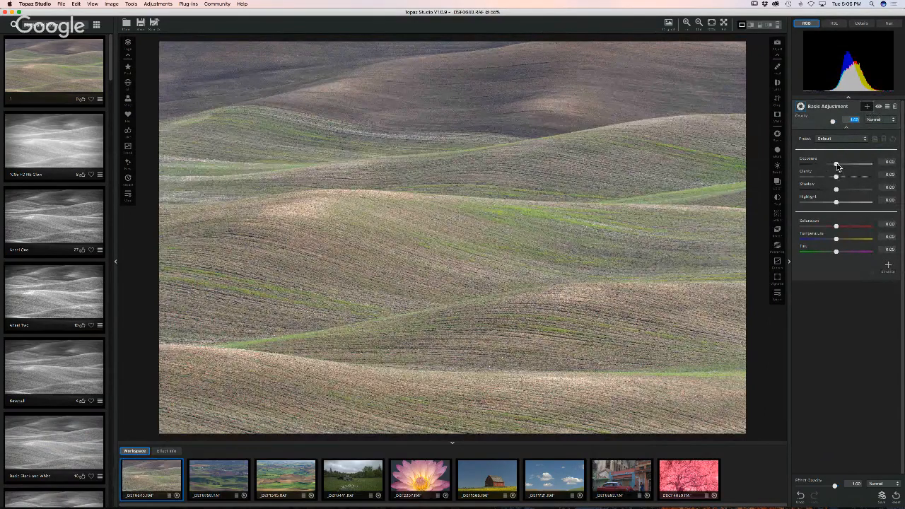
{"action": "left_click_drag", "start_coordinate": [837, 166], "coordinate": [824, 166]}
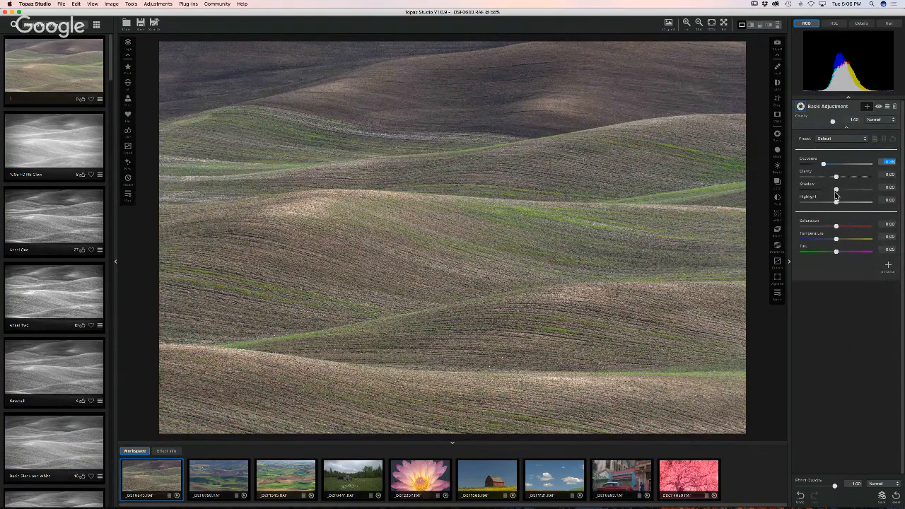
{"action": "left_click_drag", "start_coordinate": [836, 191], "coordinate": [850, 205]}
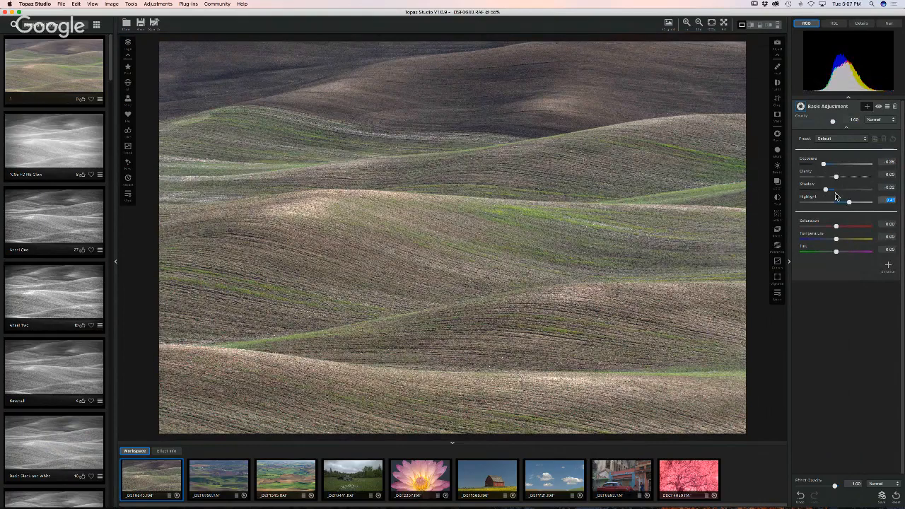
{"action": "left_click_drag", "start_coordinate": [825, 190], "coordinate": [850, 181]}
{"action": "left_click", "coordinate": [878, 107]}
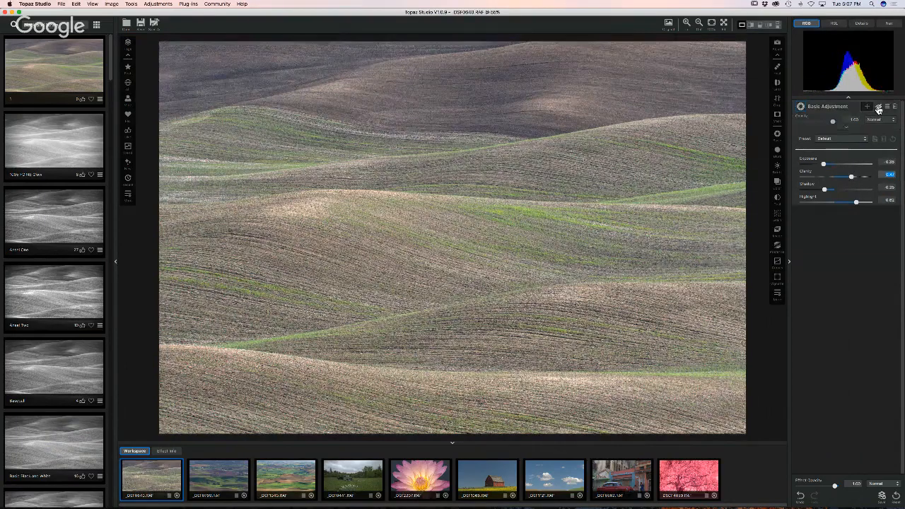
{"action": "left_click", "coordinate": [878, 107]}
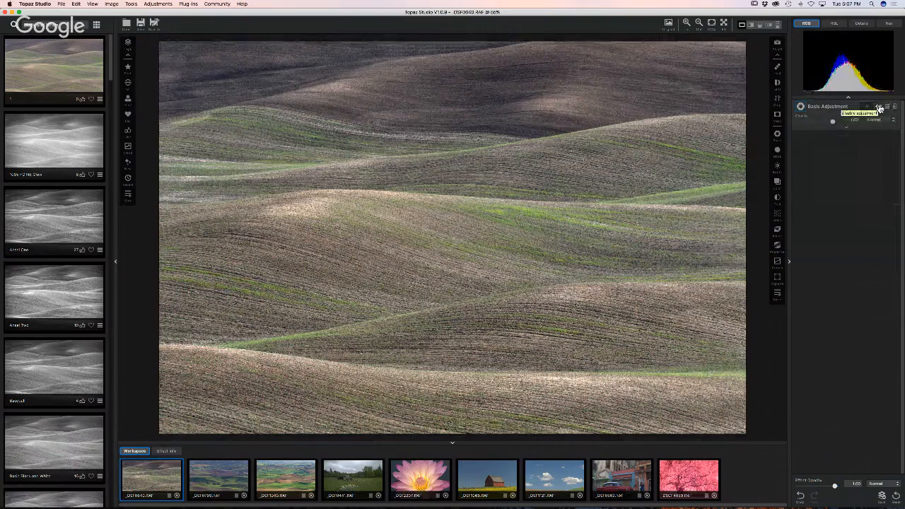
- Raise the Basic Adjustment saturation to 0.22 and warm the temperature to 0.14
{"action": "left_click", "coordinate": [844, 130]}
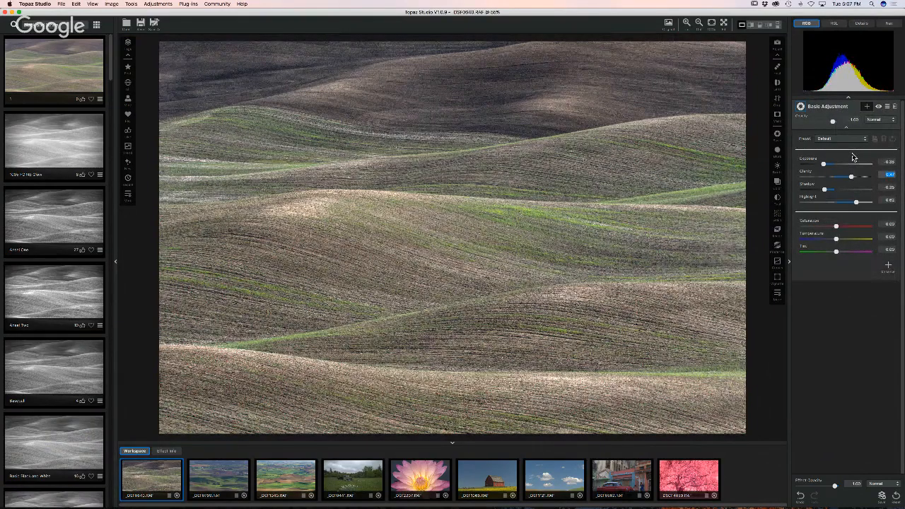
{"action": "left_click", "coordinate": [839, 227]}
{"action": "mouse_move", "coordinate": [839, 229]}
{"action": "left_mouse_down"}
{"action": "mouse_move", "coordinate": [825, 242]}
{"action": "mouse_move", "coordinate": [841, 244]}
{"action": "left_mouse_up"}
- Compare the unedited original hills photo, then return to the edited version
{"action": "left_click", "coordinate": [677, 203]}
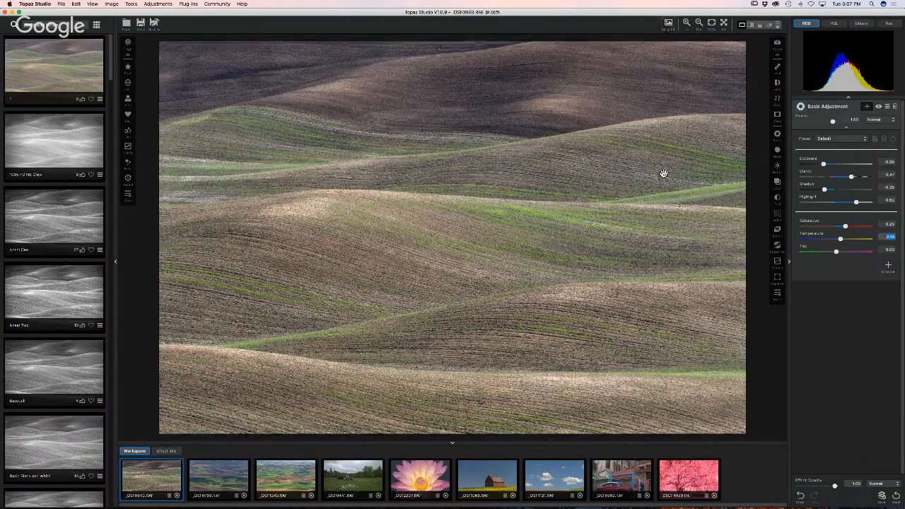
{"action": "left_click", "coordinate": [668, 25]}
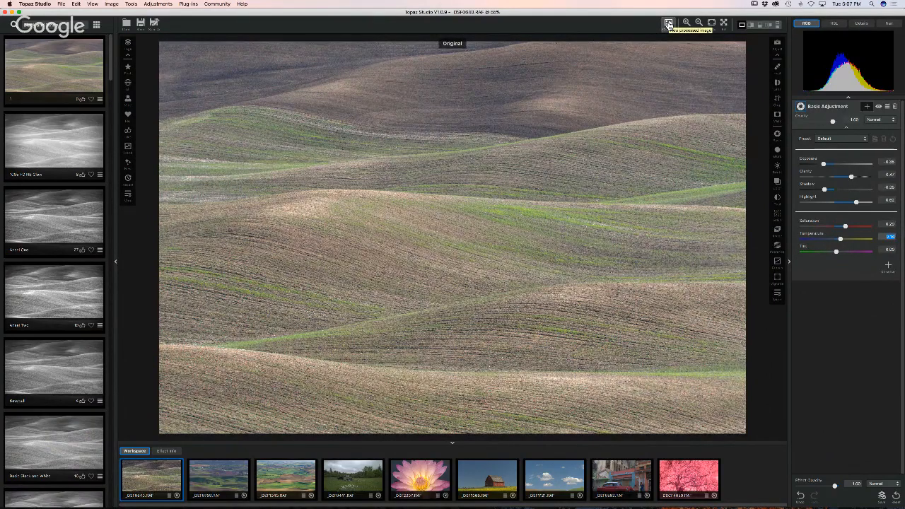
{"action": "left_click", "coordinate": [668, 24]}
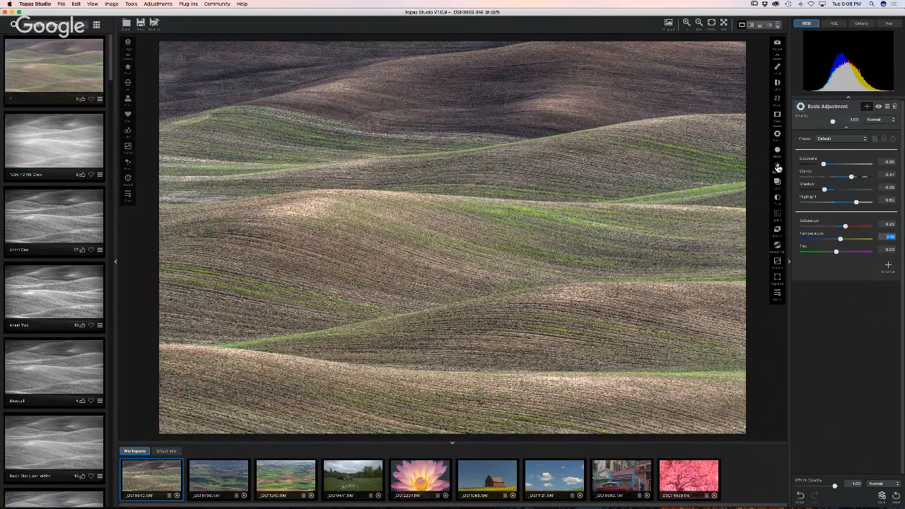
- Brighten the hills photo slightly with Brightness Contrast, then give the farmland photo a Basic Adjustment
{"action": "left_click", "coordinate": [778, 167]}
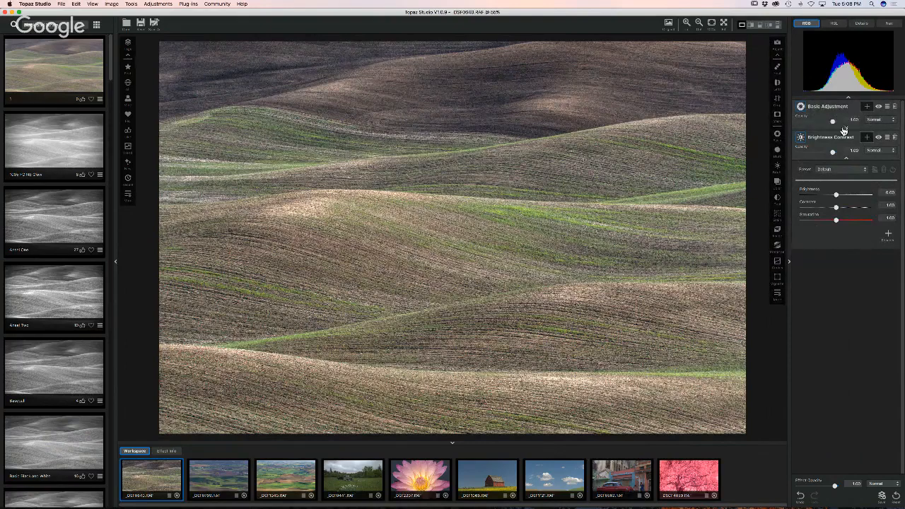
{"action": "left_click", "coordinate": [846, 129]}
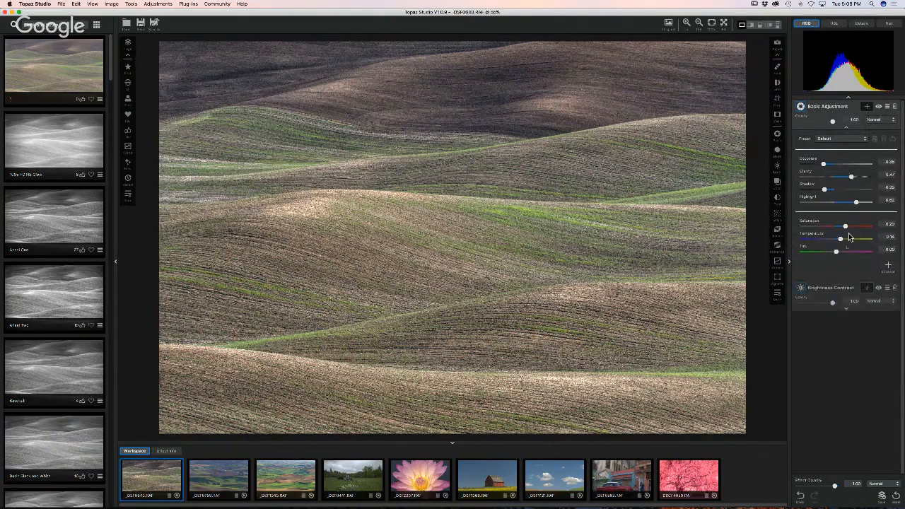
{"action": "left_click", "coordinate": [804, 108]}
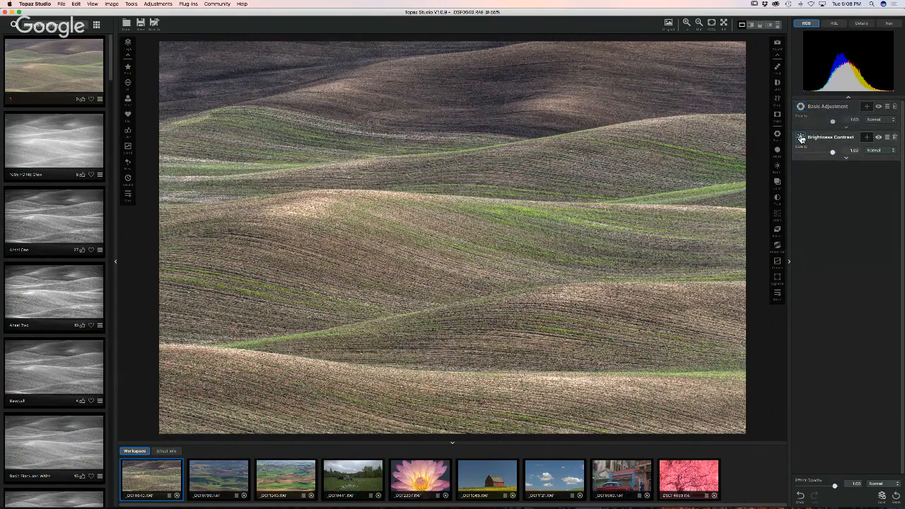
{"action": "left_click", "coordinate": [807, 138]}
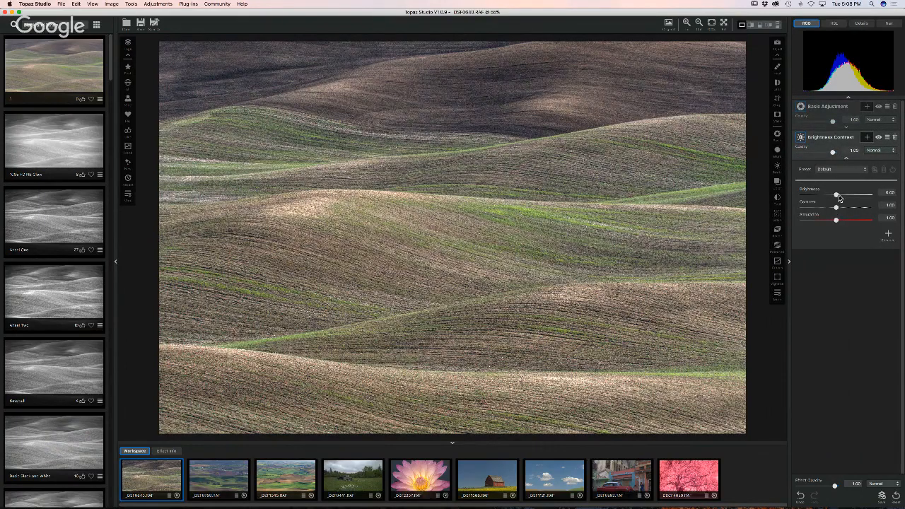
{"action": "mouse_move", "coordinate": [836, 195]}
{"action": "left_mouse_down"}
{"action": "mouse_move", "coordinate": [856, 197]}
{"action": "mouse_move", "coordinate": [830, 198]}
{"action": "left_mouse_up"}
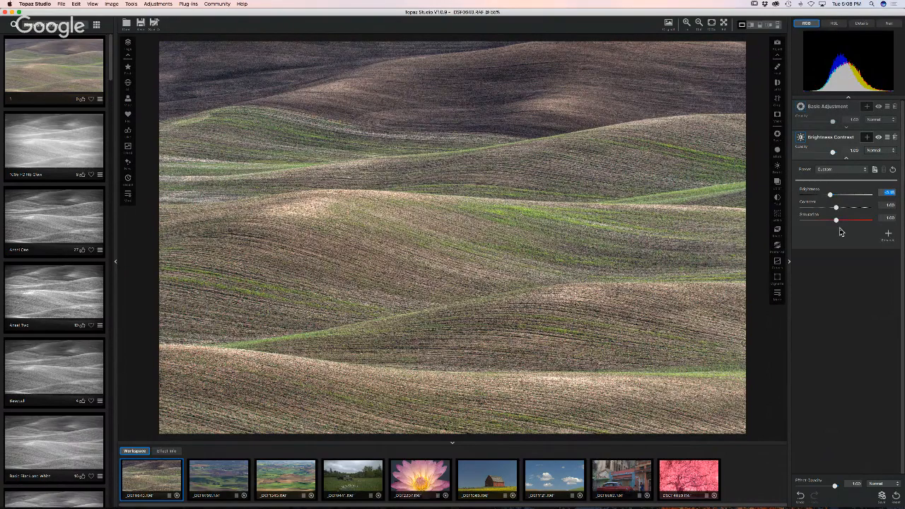
{"action": "left_click", "coordinate": [211, 484]}
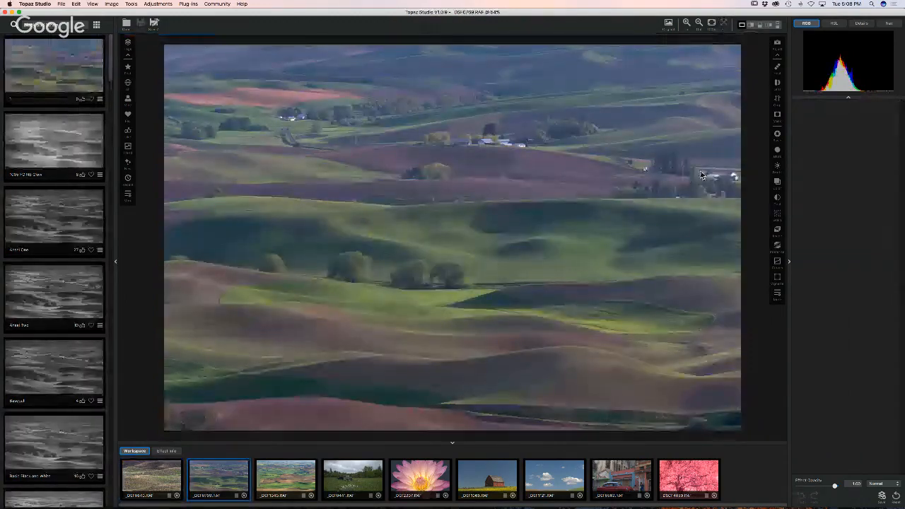
{"action": "left_click", "coordinate": [777, 135]}
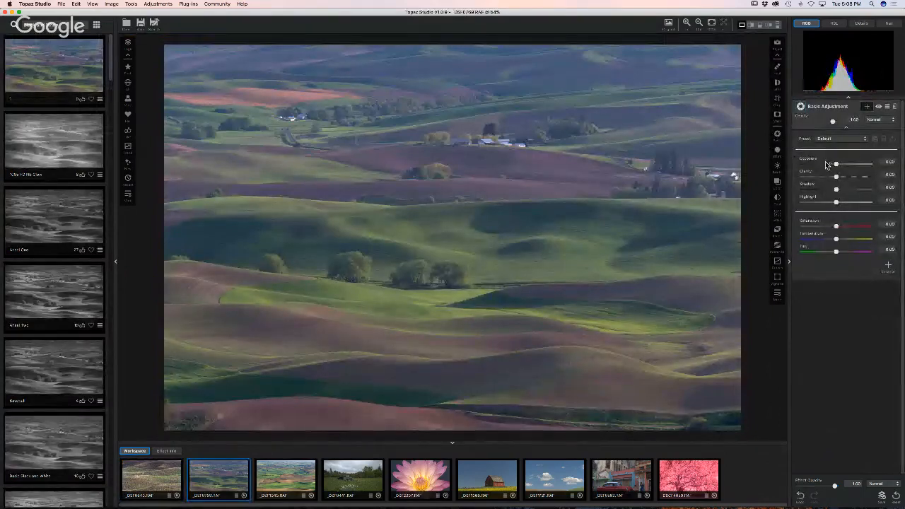
- Darken the farmland photo's exposure and tune its Basic sliders, then add Brightness Contrast
{"action": "left_click_drag", "start_coordinate": [836, 164], "coordinate": [842, 244]}
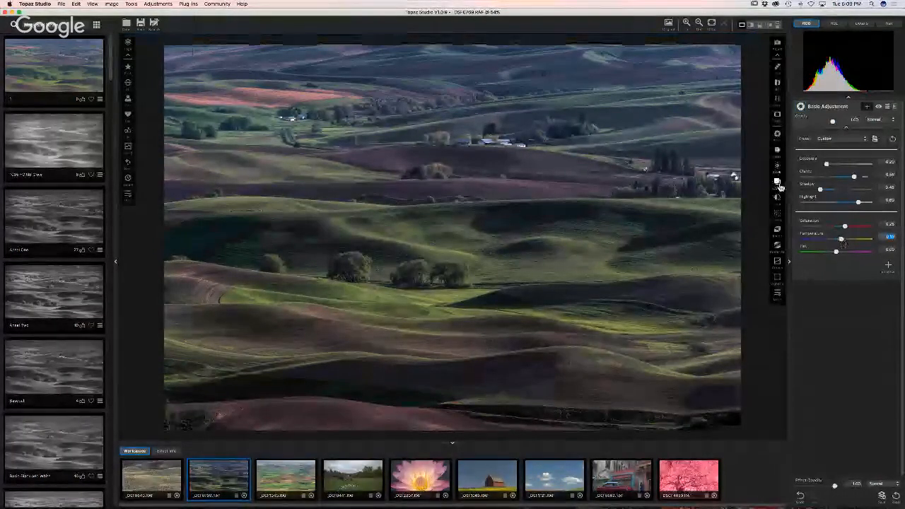
{"action": "left_click", "coordinate": [778, 169]}
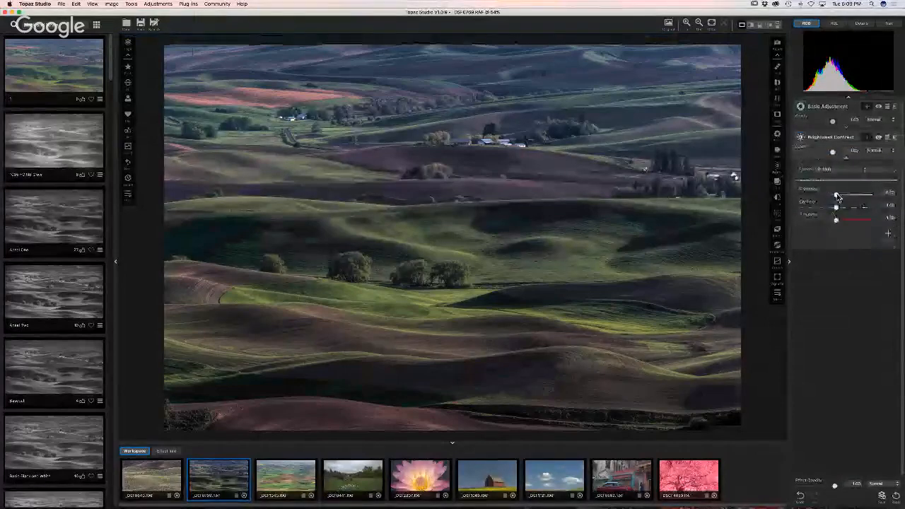
- Brighten the farmland photo slightly and lower its Basic Adjustment exposure further to -0.34
{"action": "left_click_drag", "start_coordinate": [840, 196], "coordinate": [844, 198]}
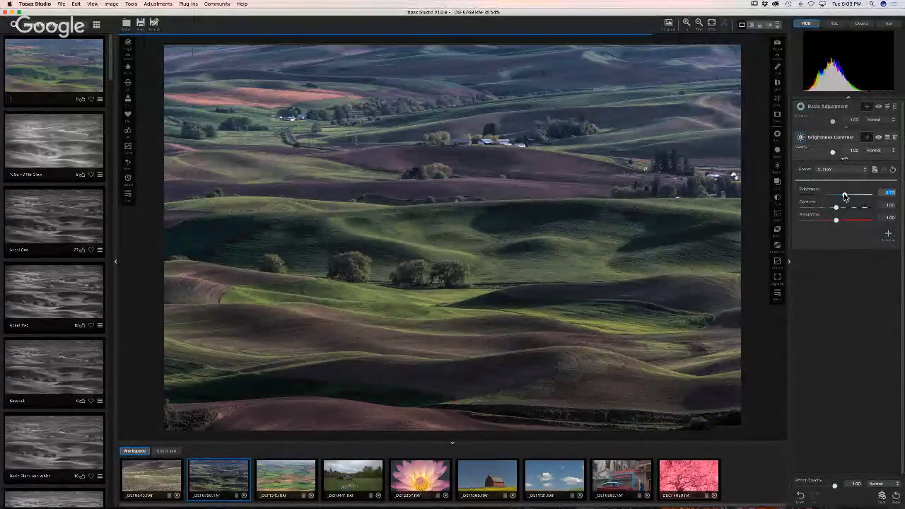
{"action": "left_click", "coordinate": [831, 114]}
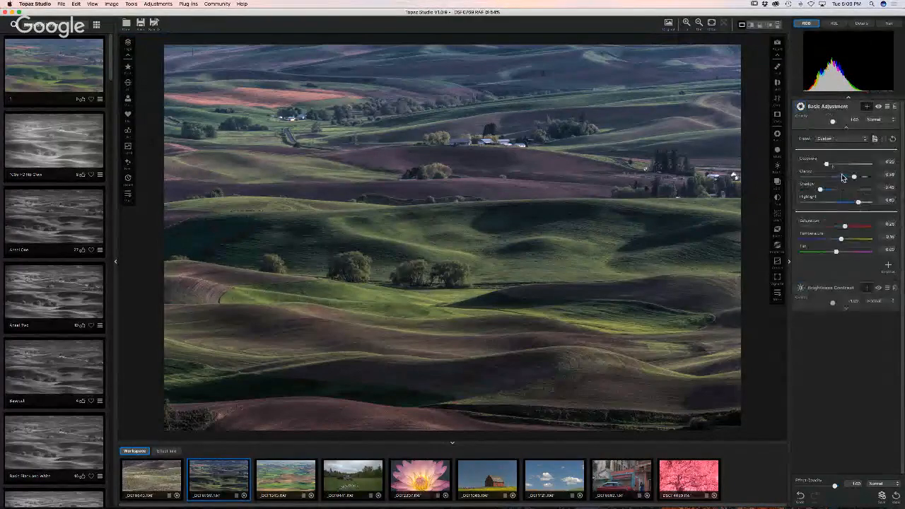
{"action": "left_click_drag", "start_coordinate": [827, 164], "coordinate": [826, 165]}
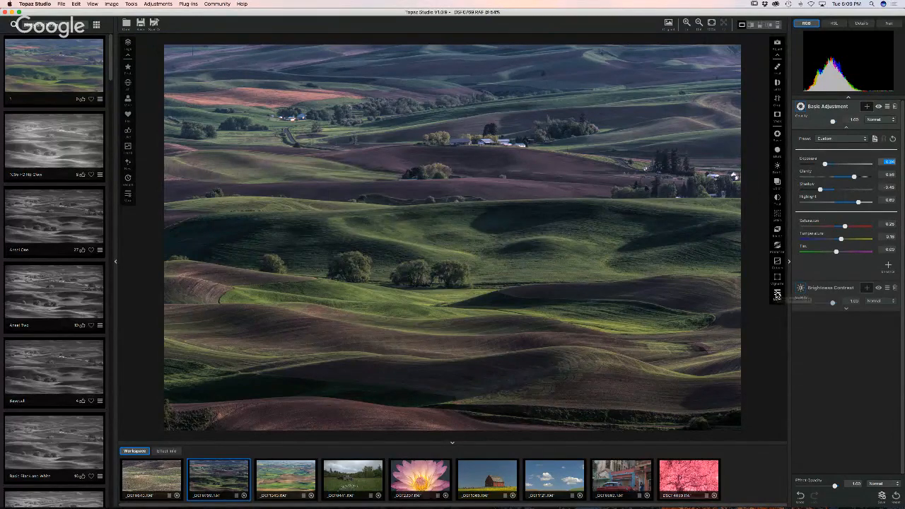
{"action": "left_click", "coordinate": [776, 294]}
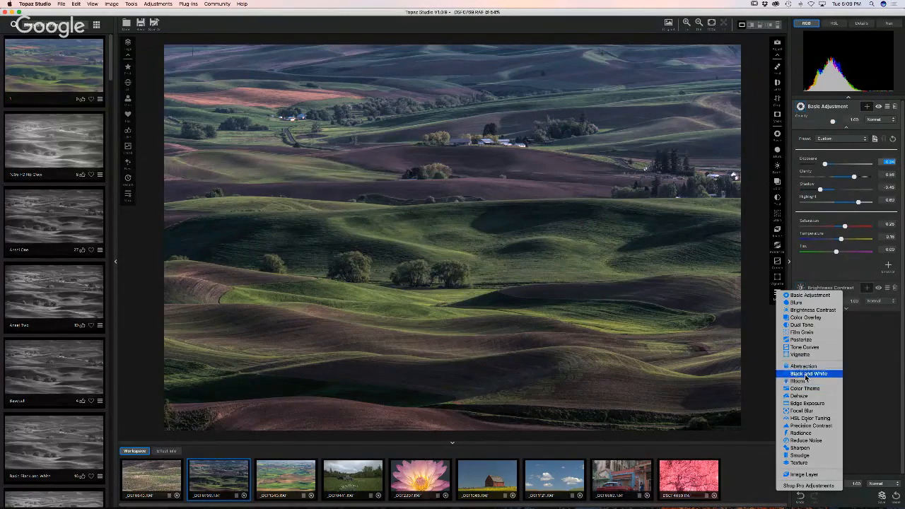
- Add Precision Contrast with boosted micro contrast, high contrast at -0.17, and slight brightening
{"action": "left_click", "coordinate": [806, 426]}
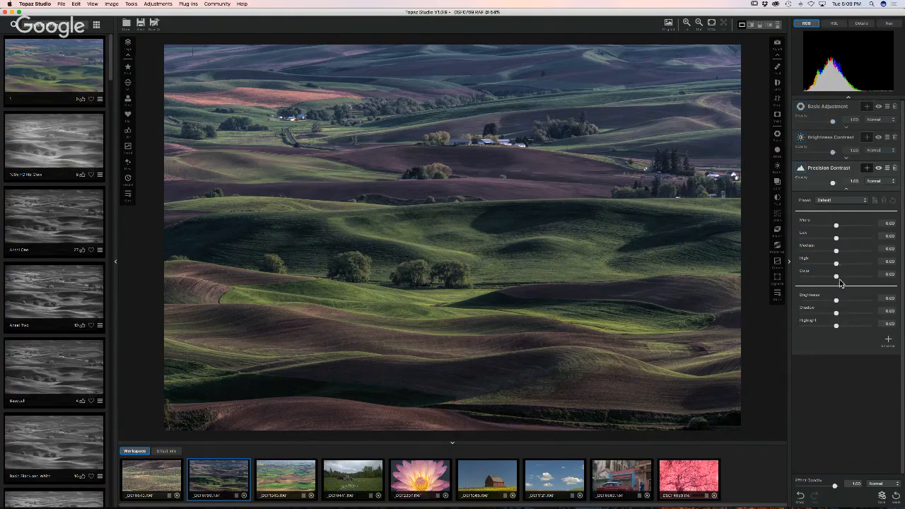
{"action": "left_click_drag", "start_coordinate": [836, 226], "coordinate": [829, 266]}
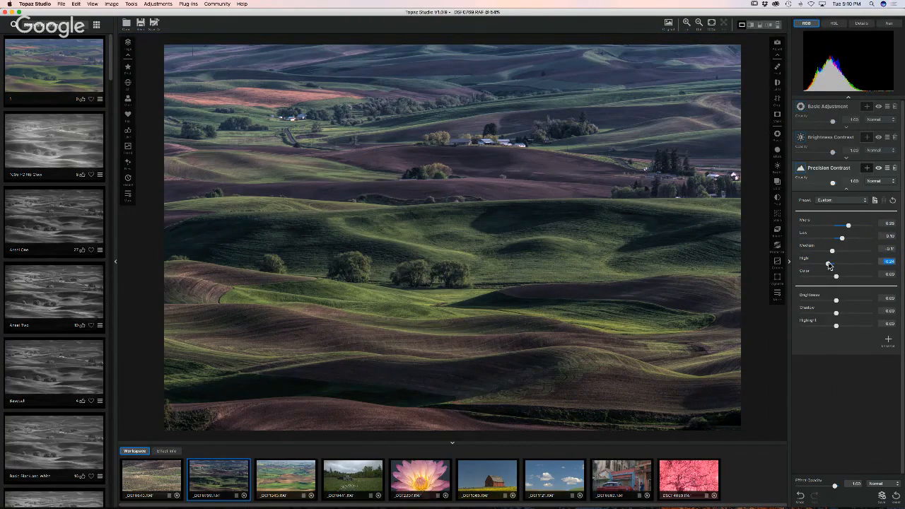
{"action": "left_click_drag", "start_coordinate": [830, 266], "coordinate": [831, 264]}
{"action": "left_click", "coordinate": [833, 251]}
{"action": "left_click_drag", "start_coordinate": [837, 299], "coordinate": [839, 304]}
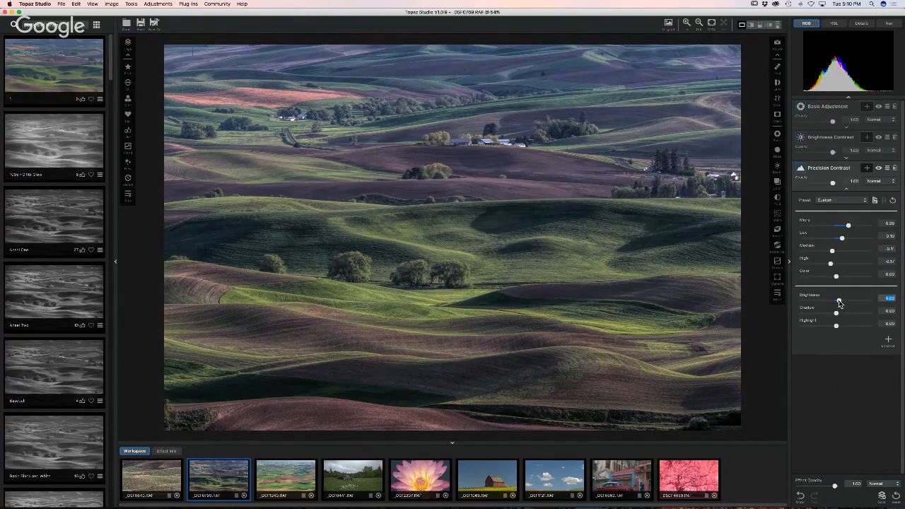
{"action": "left_click", "coordinate": [638, 232]}
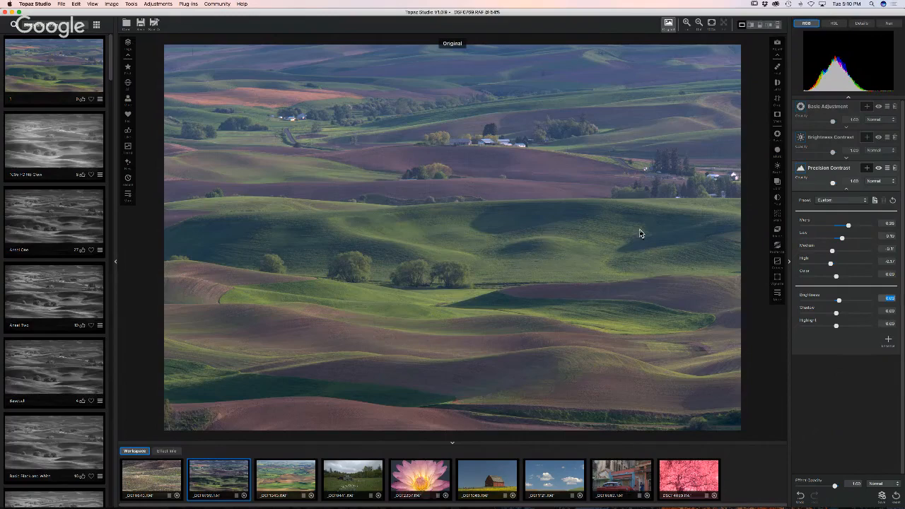
- Return to the edited view and raise the farmland photo's Basic saturation to 0.45
{"action": "left_click", "coordinate": [639, 233]}
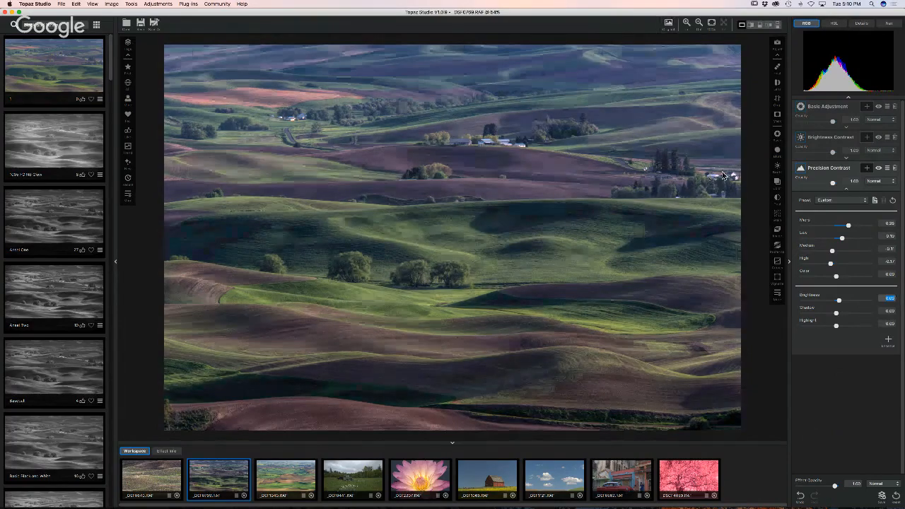
{"action": "left_click", "coordinate": [821, 108]}
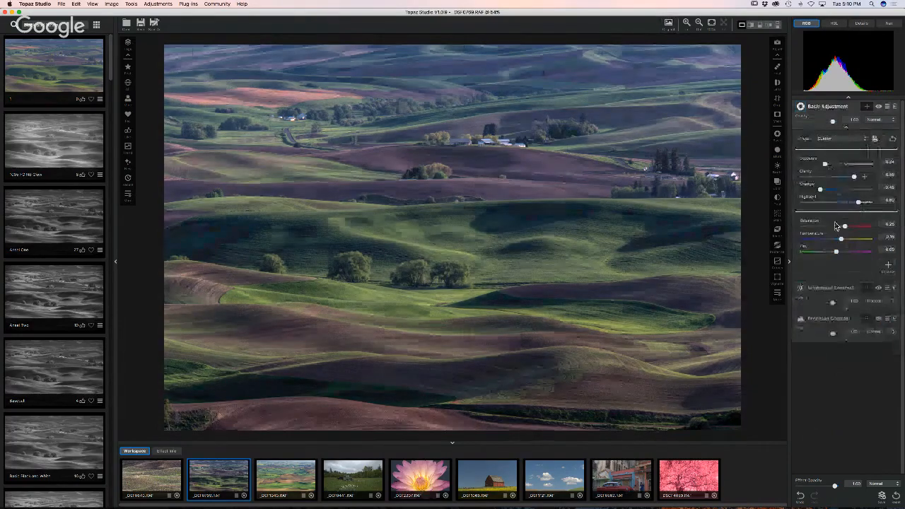
{"action": "left_click_drag", "start_coordinate": [843, 226], "coordinate": [852, 228]}
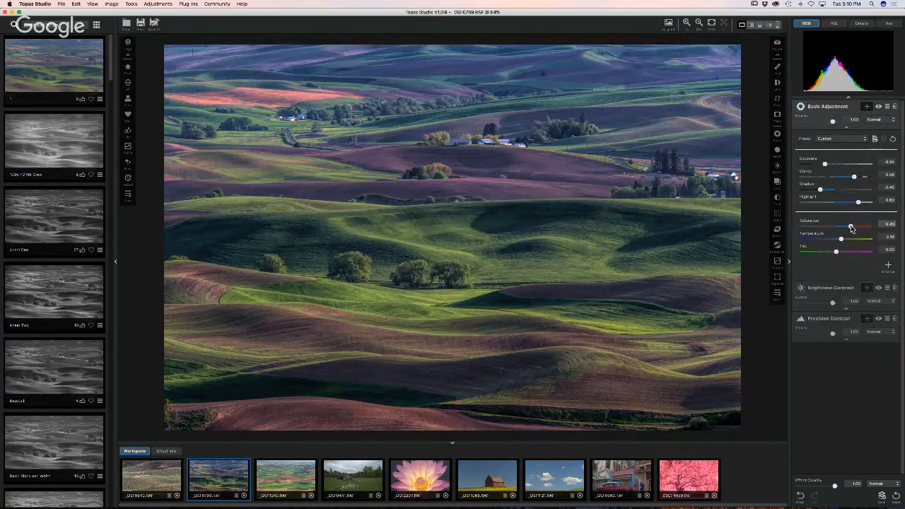
{"action": "left_click", "coordinate": [851, 227]}
{"action": "left_click", "coordinate": [777, 294]}
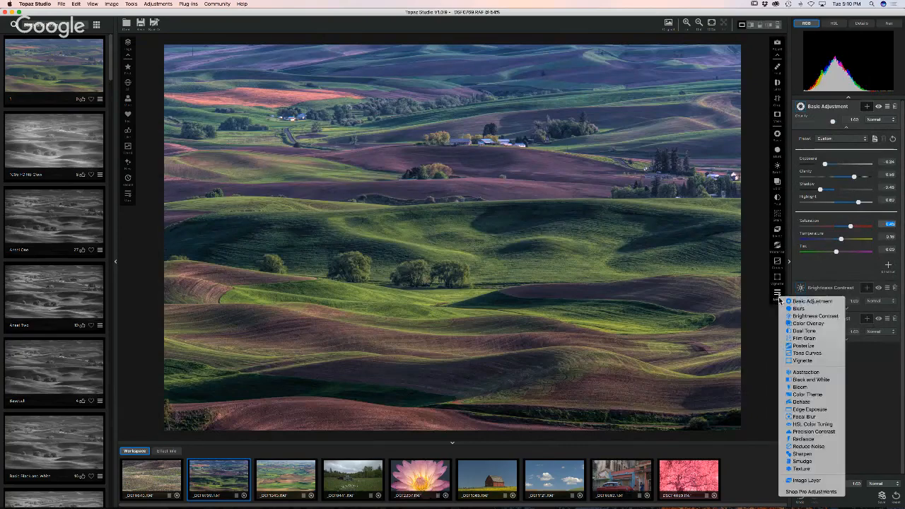
- Add a Dehaze adjustment at light strength, about 0.45, and attach a blank mask
{"action": "left_click", "coordinate": [801, 401]}
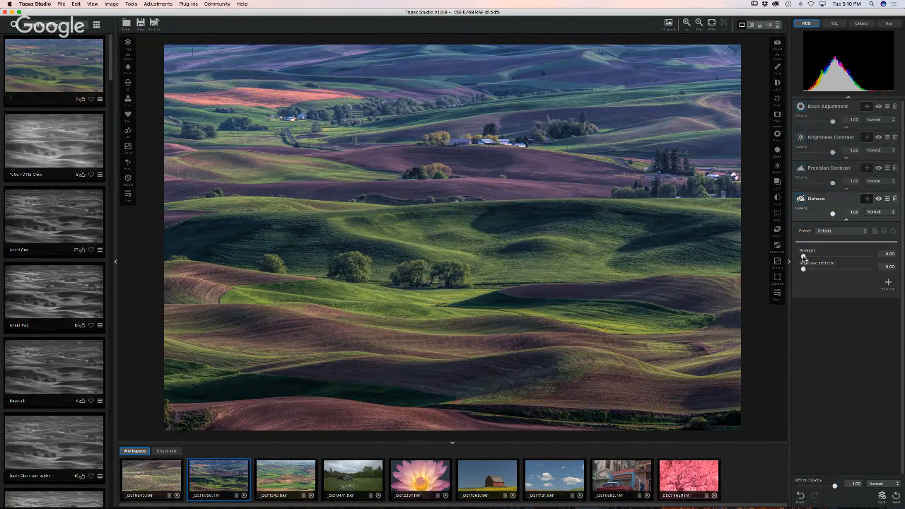
{"action": "left_click_drag", "start_coordinate": [803, 258], "coordinate": [815, 255]}
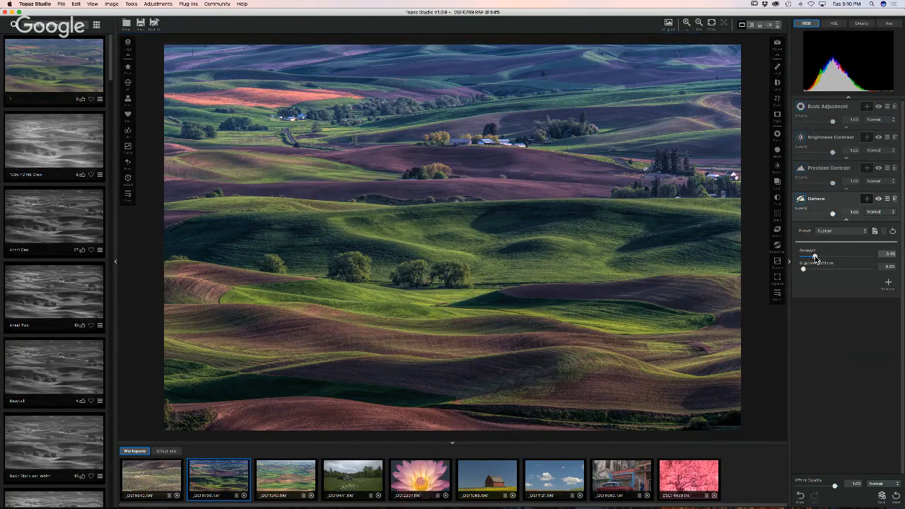
{"action": "left_click_drag", "start_coordinate": [817, 258], "coordinate": [815, 260]}
{"action": "left_click_drag", "start_coordinate": [814, 257], "coordinate": [814, 257]}
{"action": "left_click", "coordinate": [866, 200]}
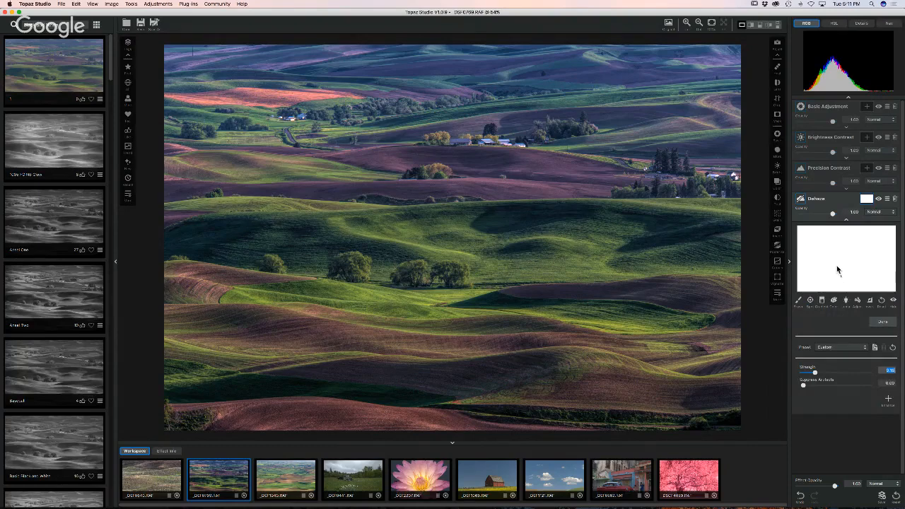
{"action": "left_click", "coordinate": [800, 302]}
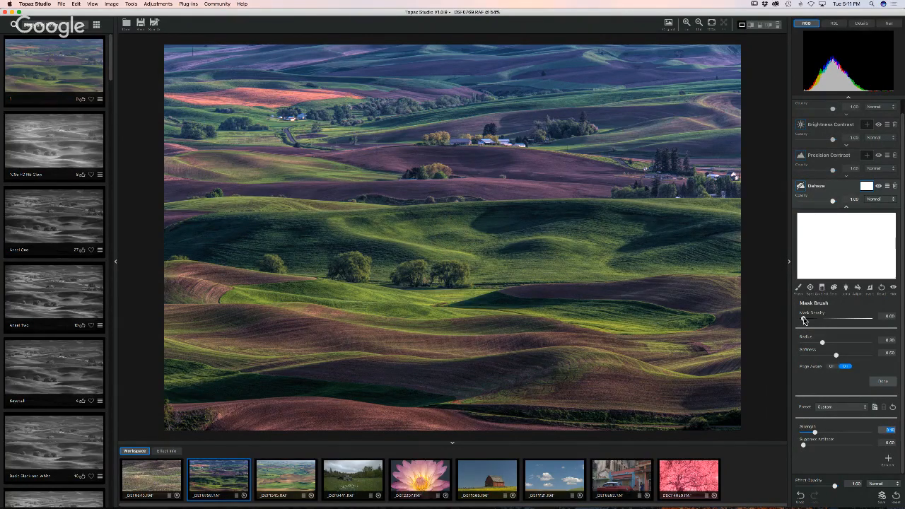
{"action": "mouse_move", "coordinate": [803, 319]}
{"action": "left_mouse_down"}
{"action": "mouse_move", "coordinate": [871, 322]}
{"action": "mouse_move", "coordinate": [794, 319]}
{"action": "left_mouse_up"}
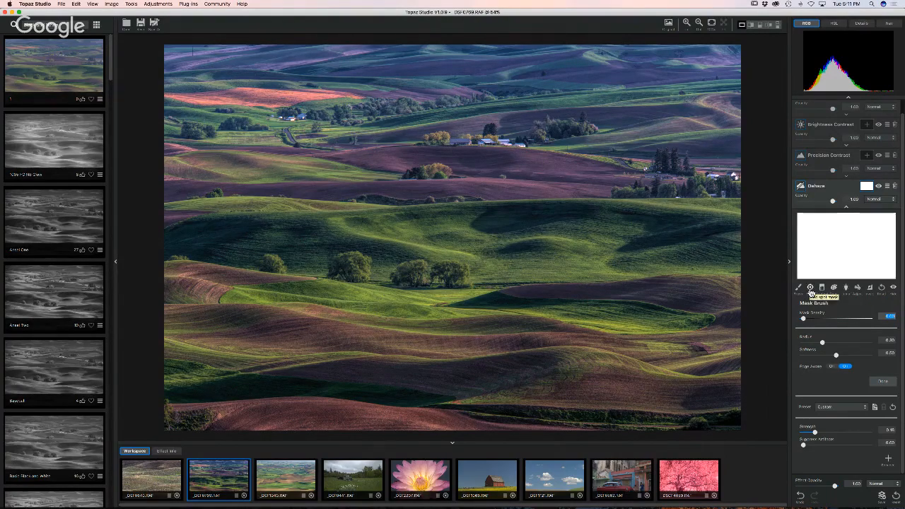
{"action": "left_click", "coordinate": [810, 288]}
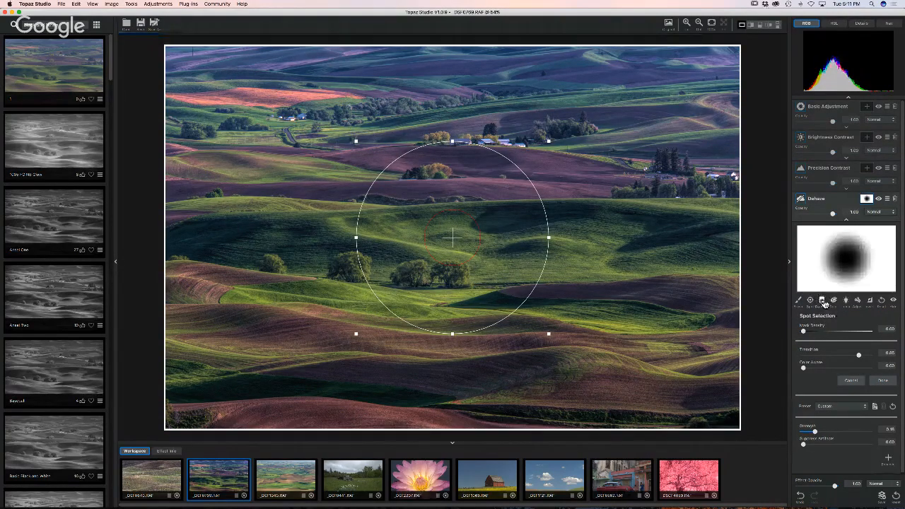
{"action": "left_click", "coordinate": [822, 301]}
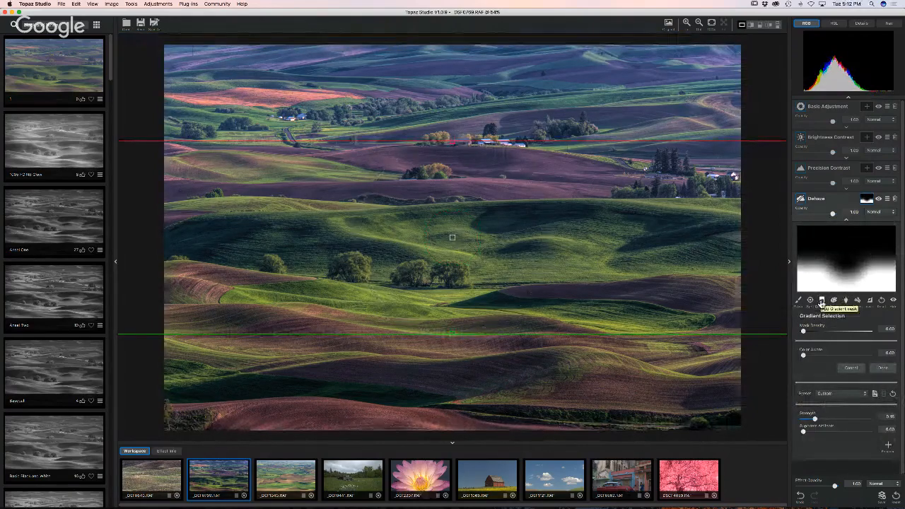
{"action": "left_click", "coordinate": [881, 301]}
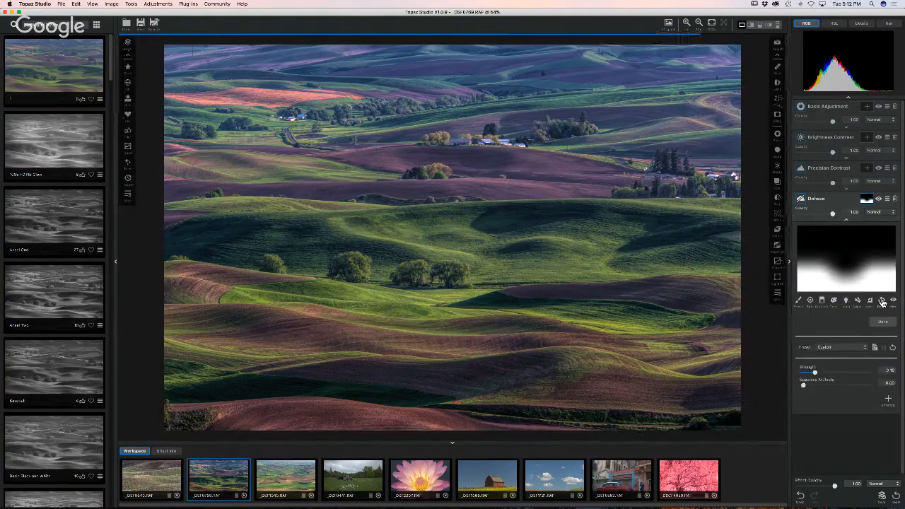
- Mask the Dehaze with a gradient raised into the mid landscape and set strength about 0.34
{"action": "left_click", "coordinate": [822, 300]}
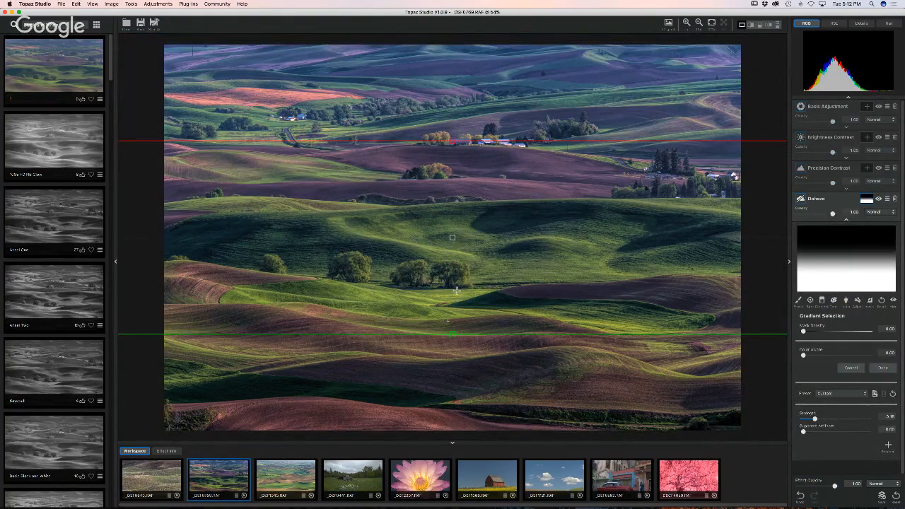
{"action": "left_click_drag", "start_coordinate": [449, 334], "coordinate": [465, 209]}
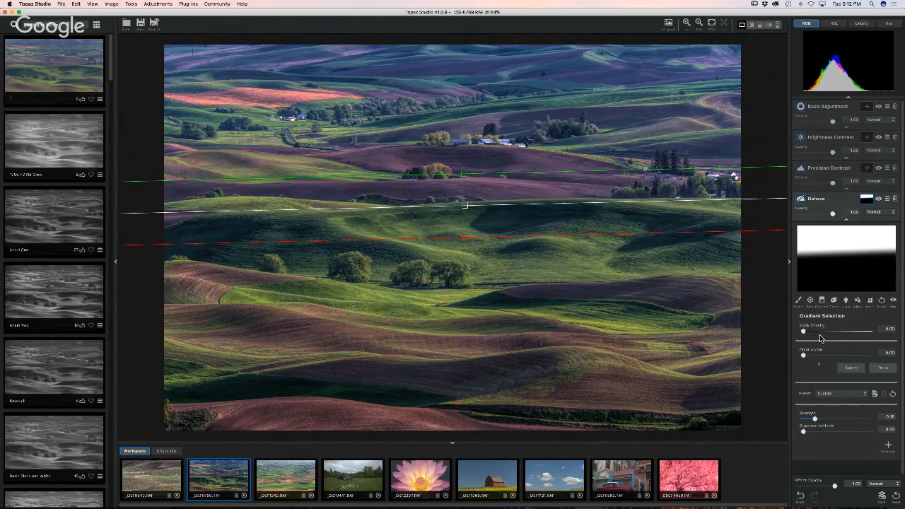
{"action": "left_click", "coordinate": [815, 419]}
{"action": "left_click_drag", "start_coordinate": [815, 418], "coordinate": [836, 419]}
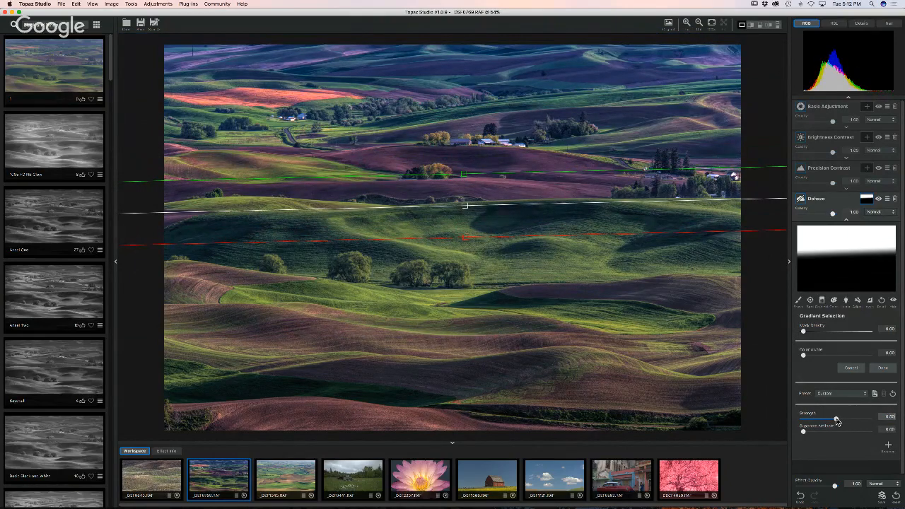
{"action": "left_click_drag", "start_coordinate": [836, 419], "coordinate": [822, 420]}
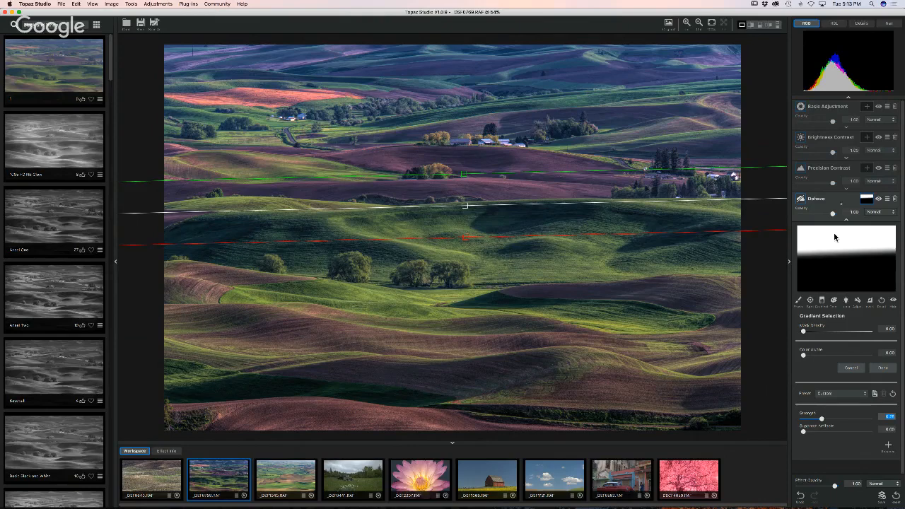
{"action": "left_click", "coordinate": [799, 200]}
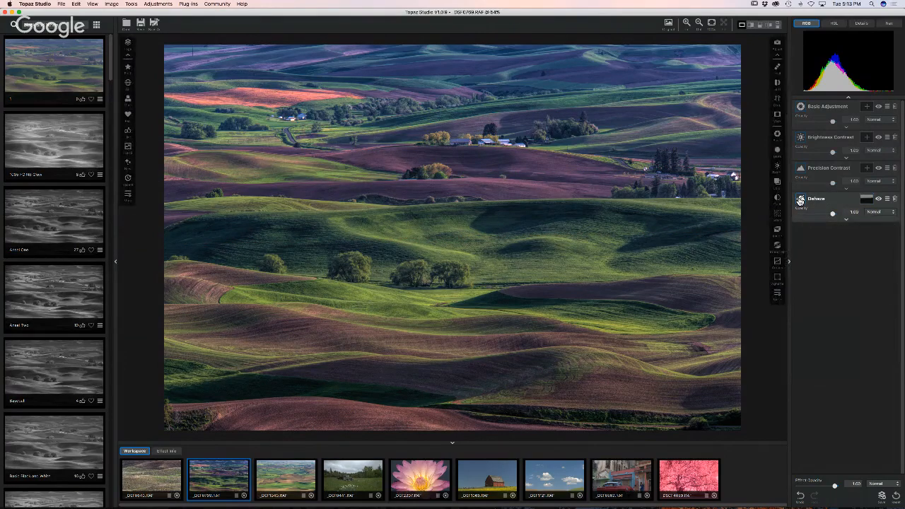
- Add a second Dehaze adjustment with strength 0.25
{"action": "left_click", "coordinate": [776, 293]}
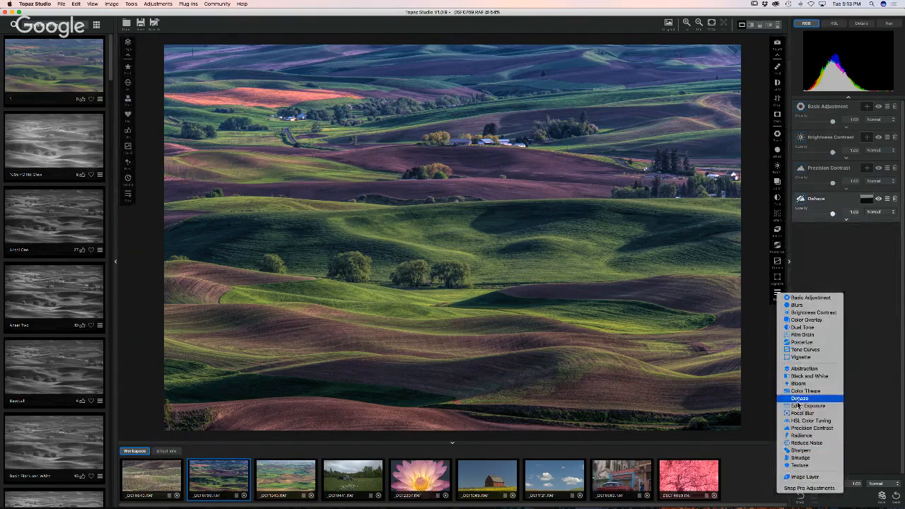
{"action": "left_click", "coordinate": [799, 399]}
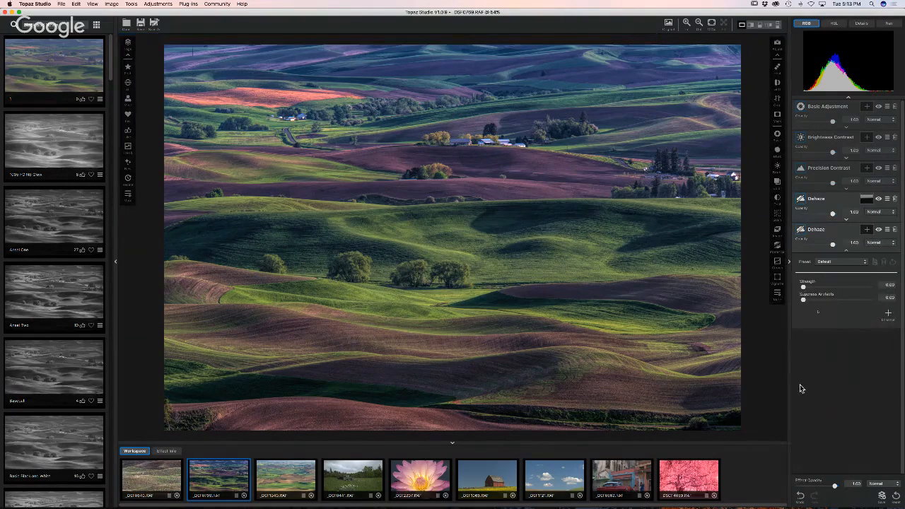
{"action": "left_click_drag", "start_coordinate": [803, 286], "coordinate": [820, 287]}
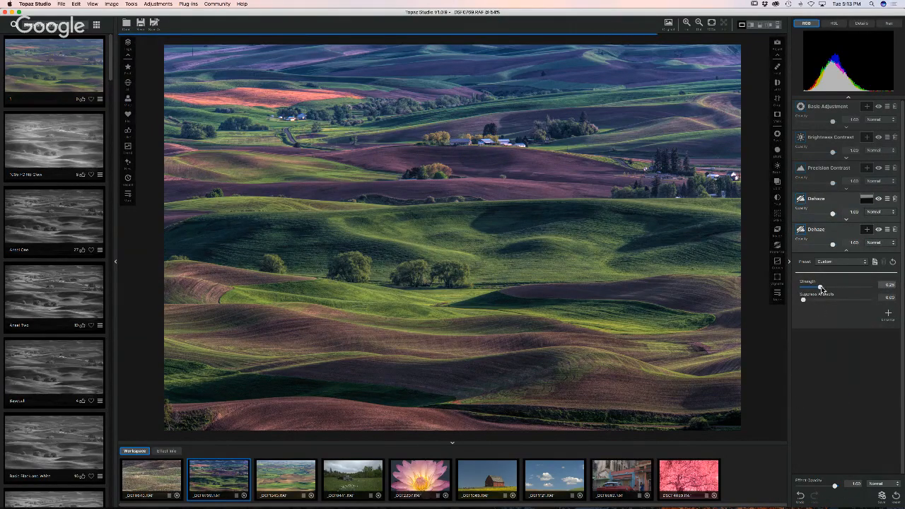
- Mask it with a slightly tilted mid-image gradient, lower its strength, then open the third filmstrip photo
{"action": "left_click", "coordinate": [866, 229]}
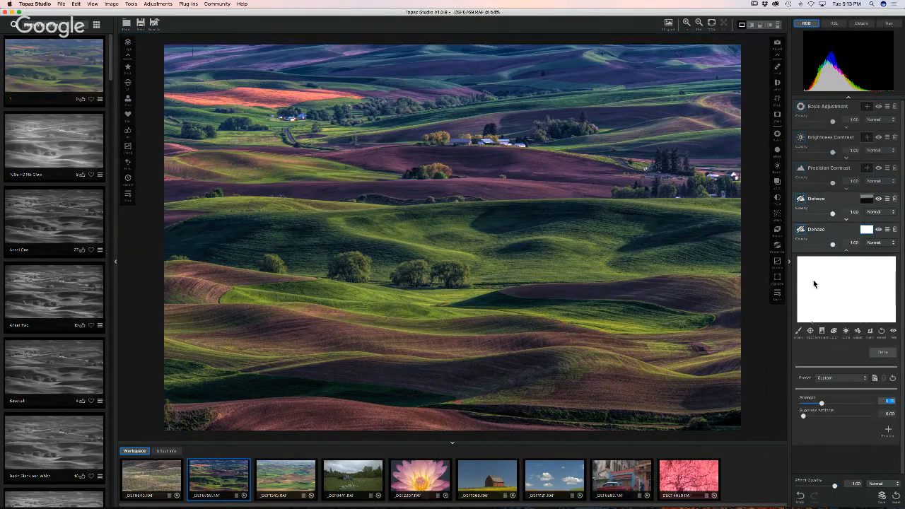
{"action": "left_click", "coordinate": [821, 332]}
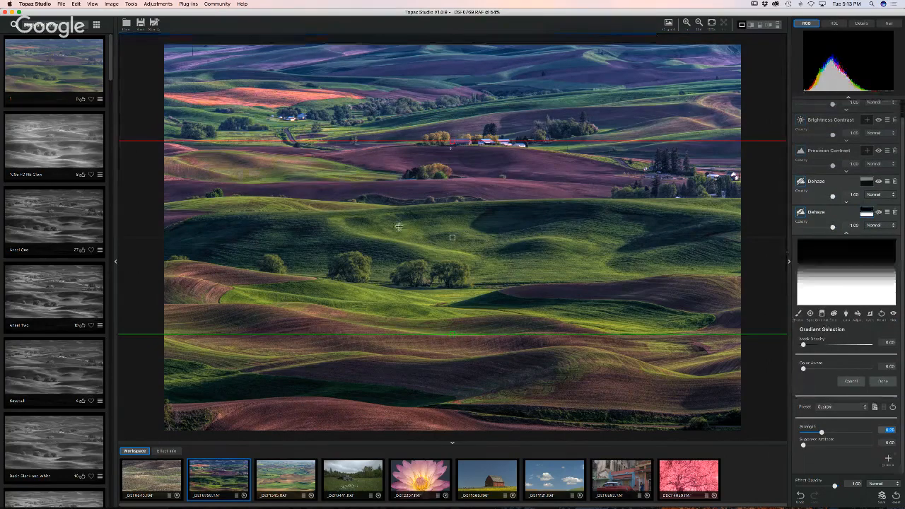
{"action": "left_click_drag", "start_coordinate": [453, 143], "coordinate": [450, 219]}
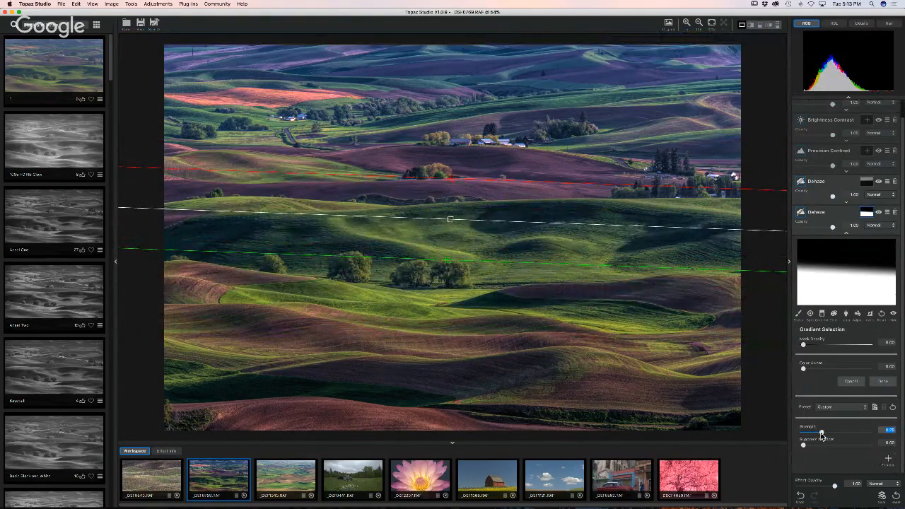
{"action": "left_click_drag", "start_coordinate": [821, 434], "coordinate": [816, 435]}
{"action": "left_click", "coordinate": [300, 484]}
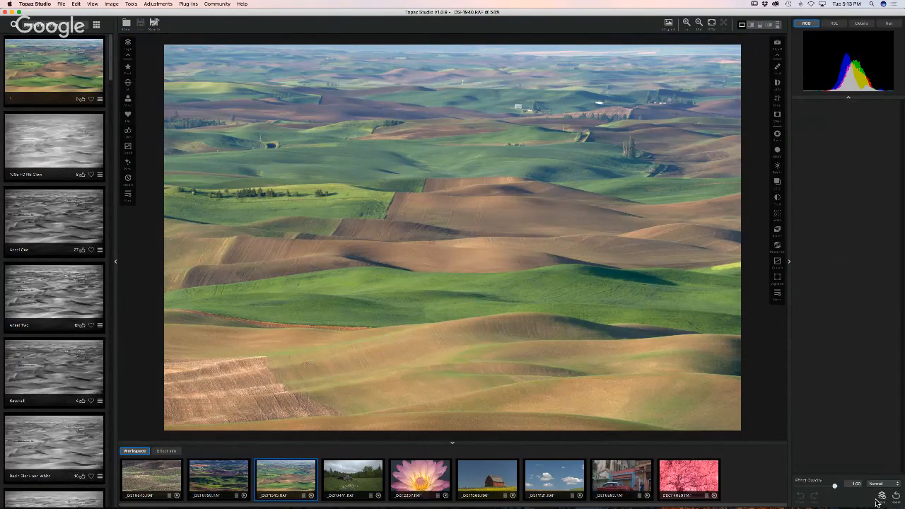
- Reopen _DSF0789 from the second filmstrip thumbnail, showing its five adjustment layers
{"action": "left_click", "coordinate": [239, 478]}
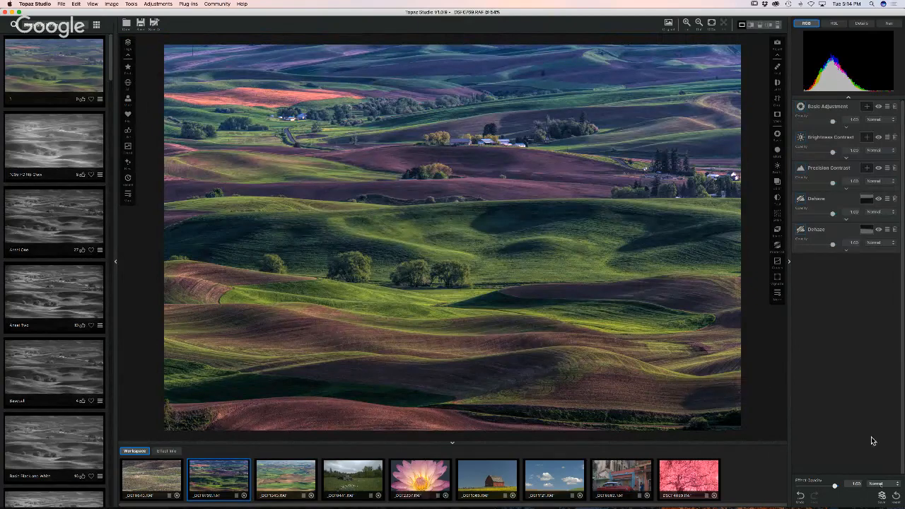
- Cancel the Save Effect dialog and switch to the third filmstrip photo, _DSF1640
{"action": "left_click", "coordinate": [882, 499]}
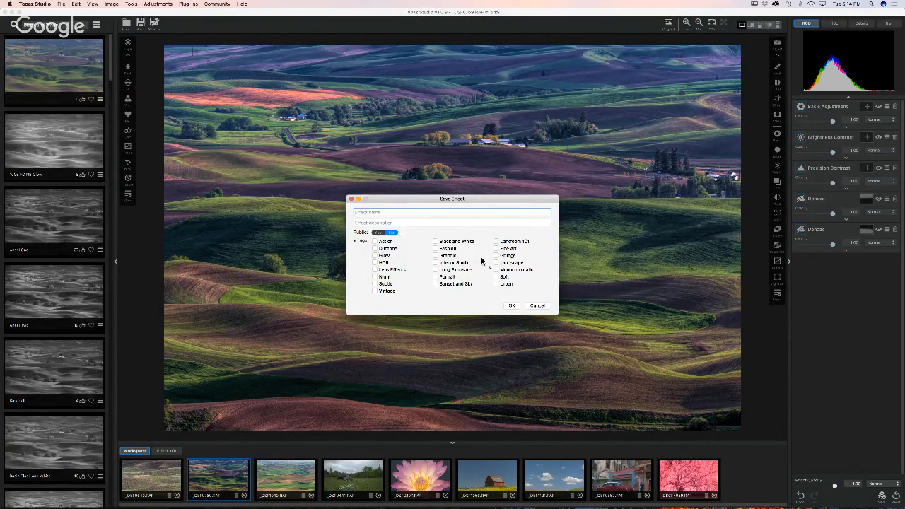
{"action": "left_click", "coordinate": [537, 306]}
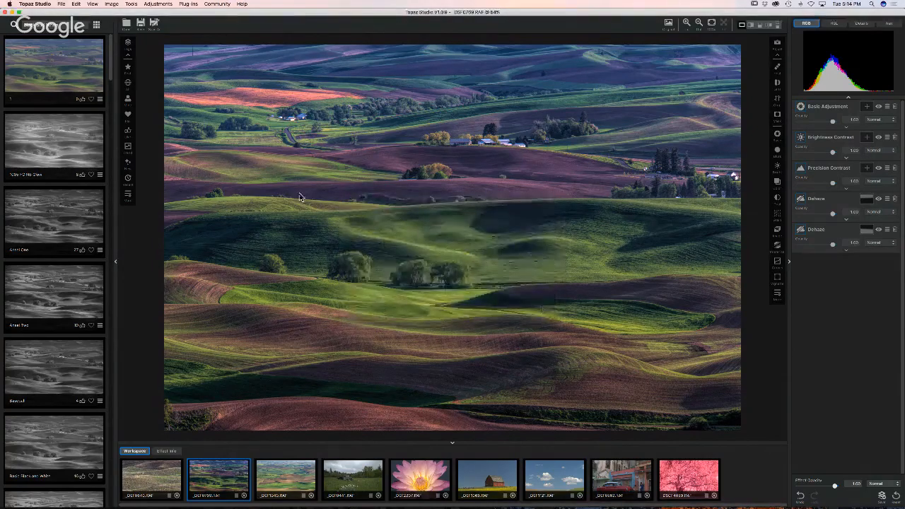
{"action": "left_click", "coordinate": [283, 478]}
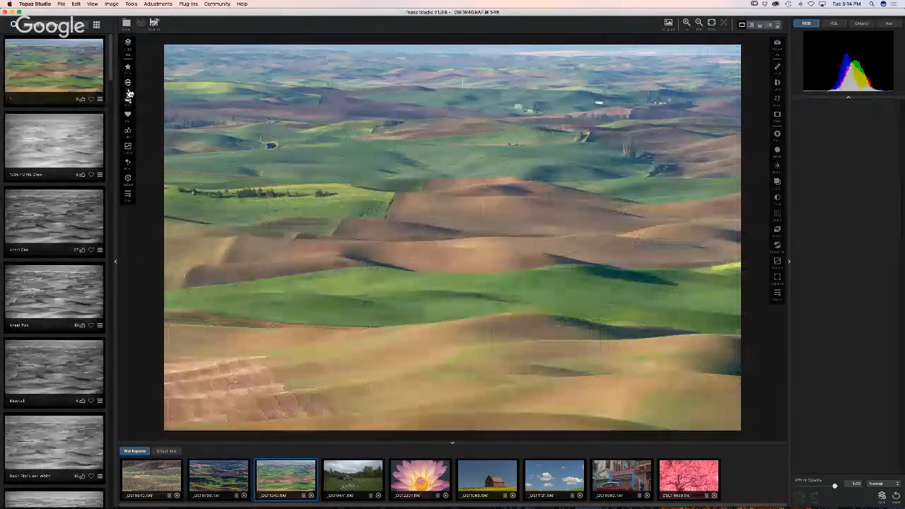
- Browse the effect categories, including Black and White, and apply the Bay Dream effect
{"action": "left_click", "coordinate": [127, 47]}
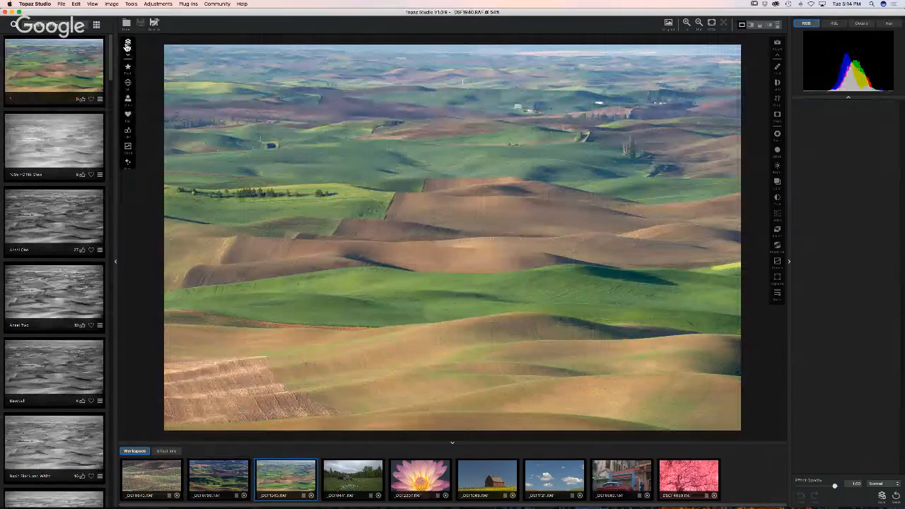
{"action": "left_click", "coordinate": [127, 44]}
{"action": "left_click", "coordinate": [128, 195]}
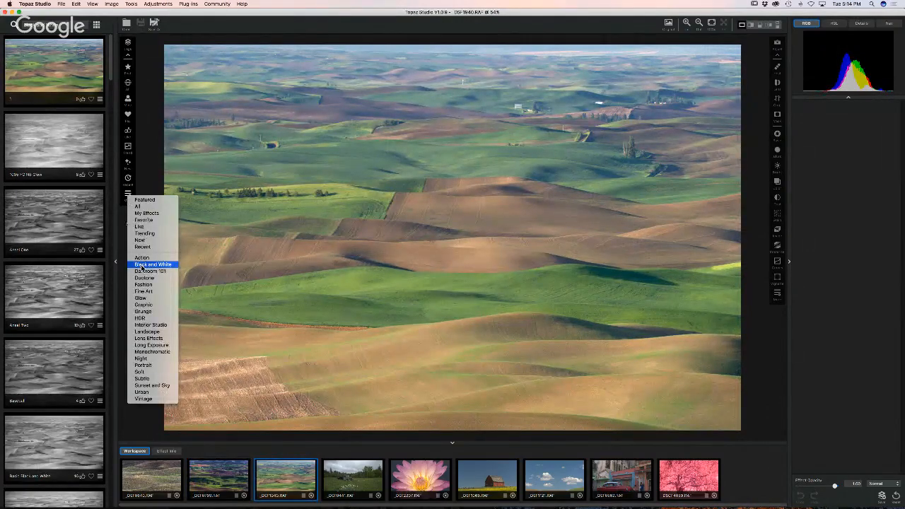
{"action": "left_click", "coordinate": [128, 195]}
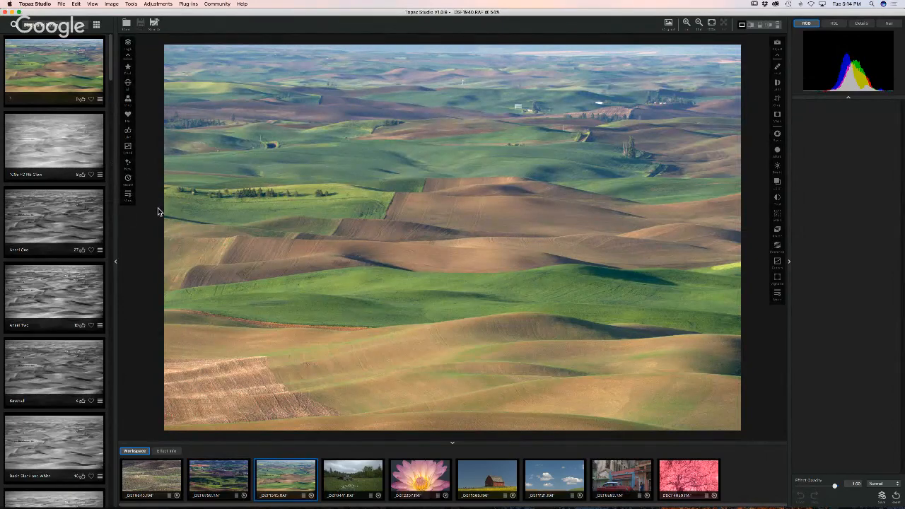
{"action": "left_click", "coordinate": [127, 198]}
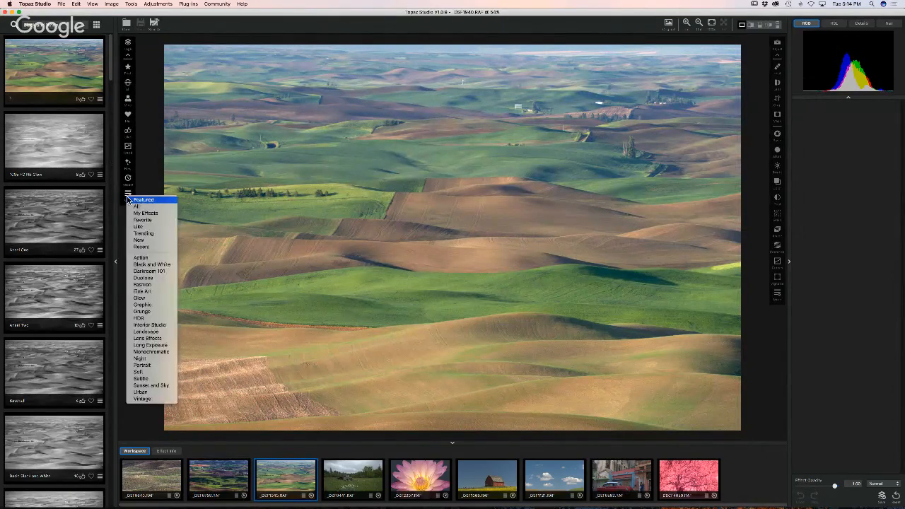
{"action": "left_click", "coordinate": [150, 265]}
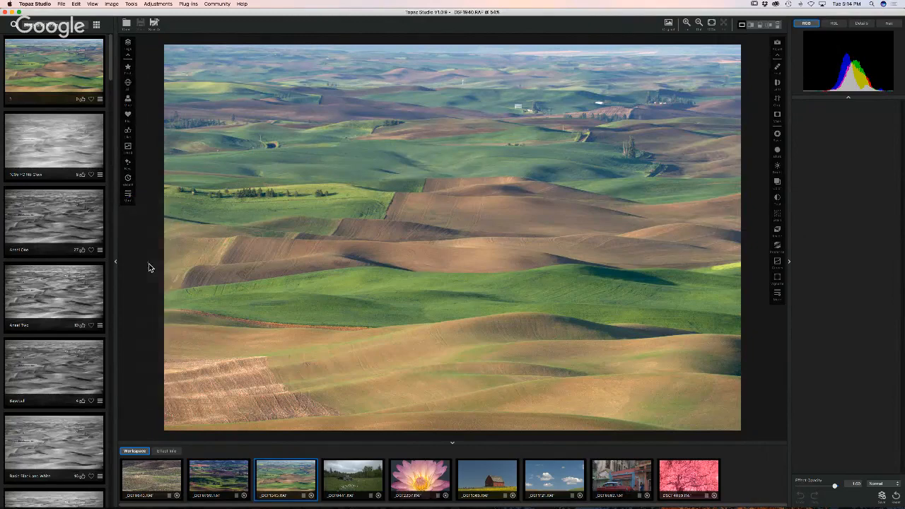
{"action": "left_click", "coordinate": [127, 197]}
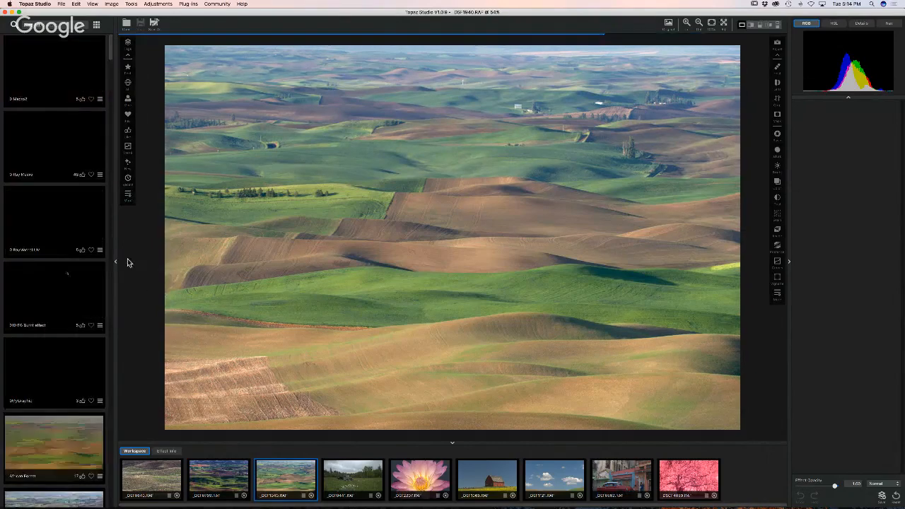
{"action": "scroll", "coordinate": [68, 276], "scroll_direction": "down", "scroll_amount": 2}
{"action": "scroll", "coordinate": [68, 276], "scroll_direction": "up", "scroll_amount": 1}
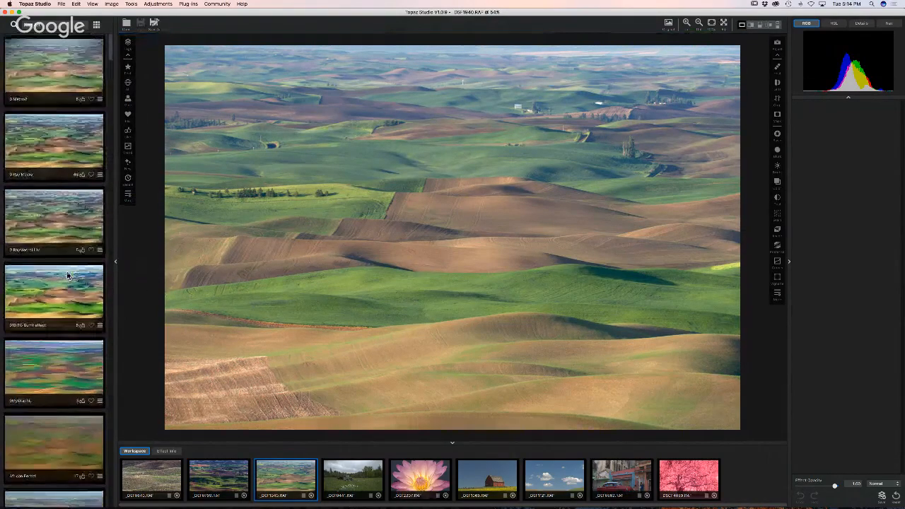
{"action": "left_click", "coordinate": [37, 159]}
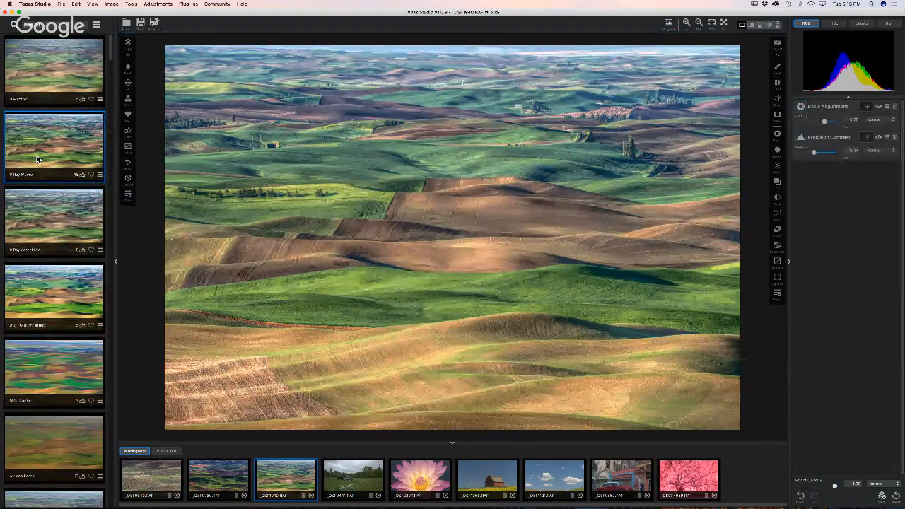
- Filter the effects list to the Landscape category and scroll through its presets
{"action": "left_click", "coordinate": [128, 193]}
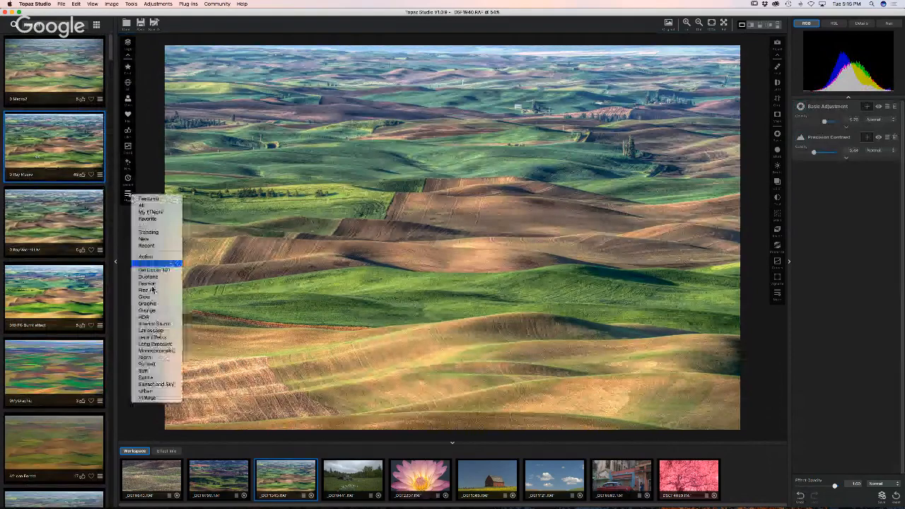
{"action": "left_click", "coordinate": [160, 332]}
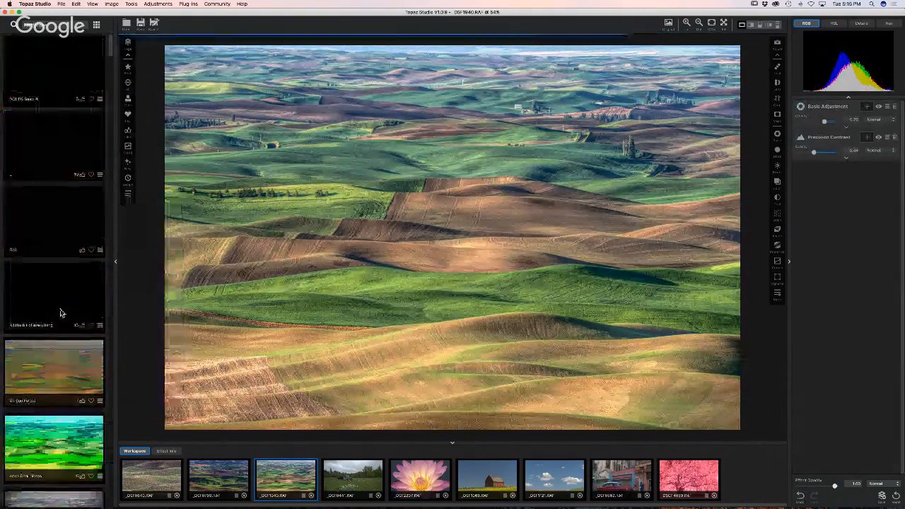
{"action": "scroll", "coordinate": [60, 309], "scroll_direction": "down", "scroll_amount": 5}
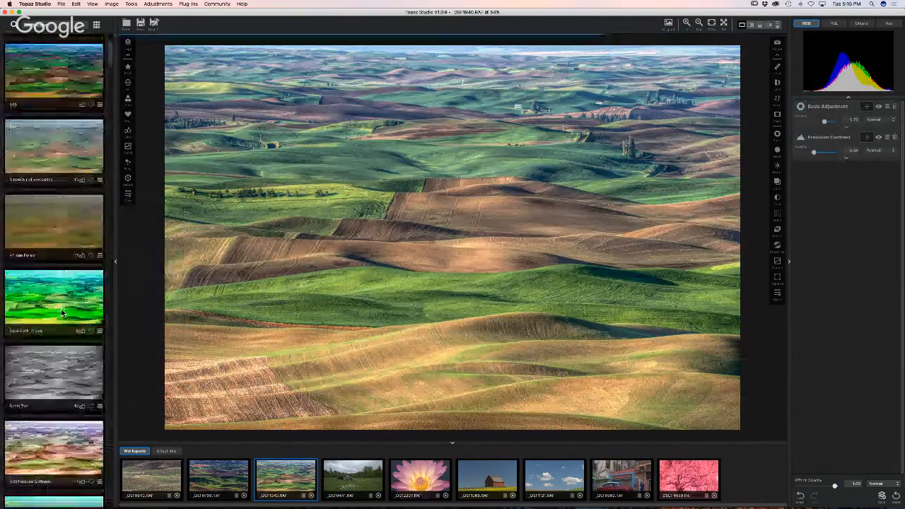
{"action": "scroll", "coordinate": [61, 313], "scroll_direction": "down", "scroll_amount": 4}
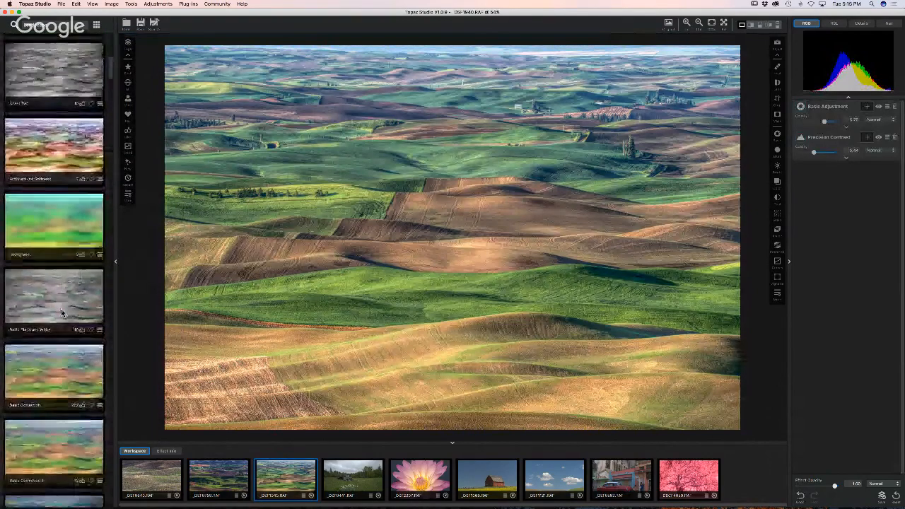
- Try Landscape presets, settle on one, and expand its Edge Exposure settings
{"action": "left_click", "coordinate": [44, 154]}
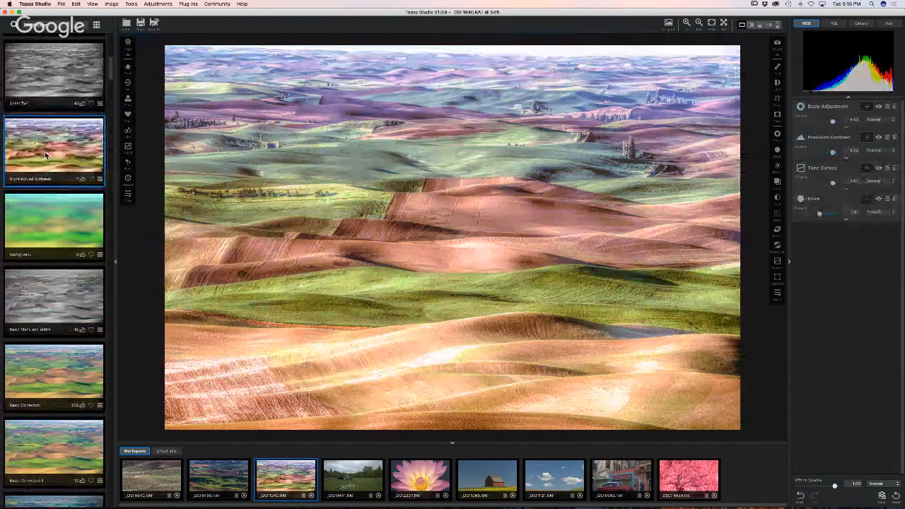
{"action": "scroll", "coordinate": [42, 106], "scroll_direction": "up", "scroll_amount": 5}
{"action": "left_click", "coordinate": [42, 102]}
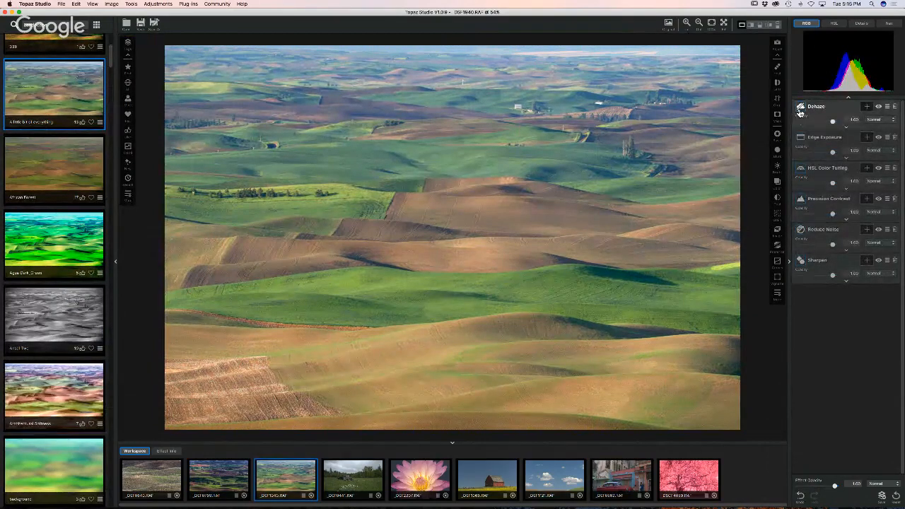
{"action": "left_click", "coordinate": [824, 137]}
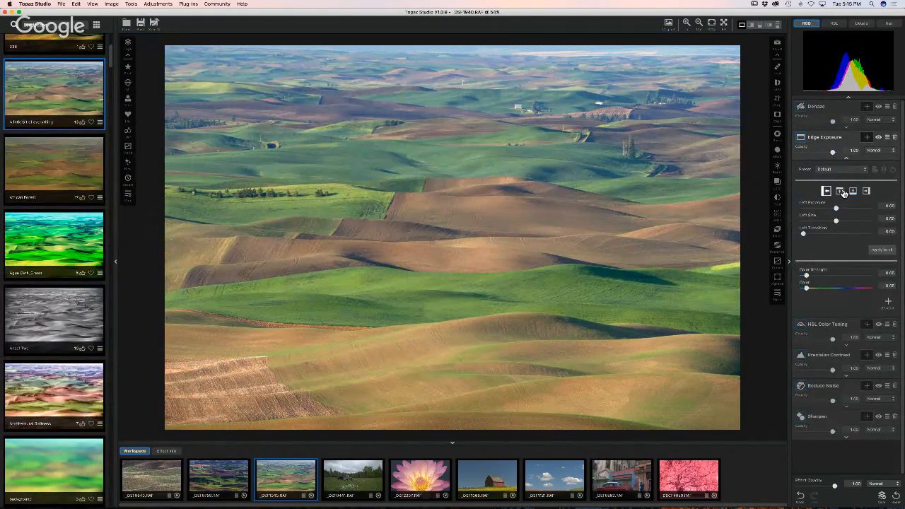
{"action": "scroll", "coordinate": [70, 143], "scroll_direction": "up", "scroll_amount": 2}
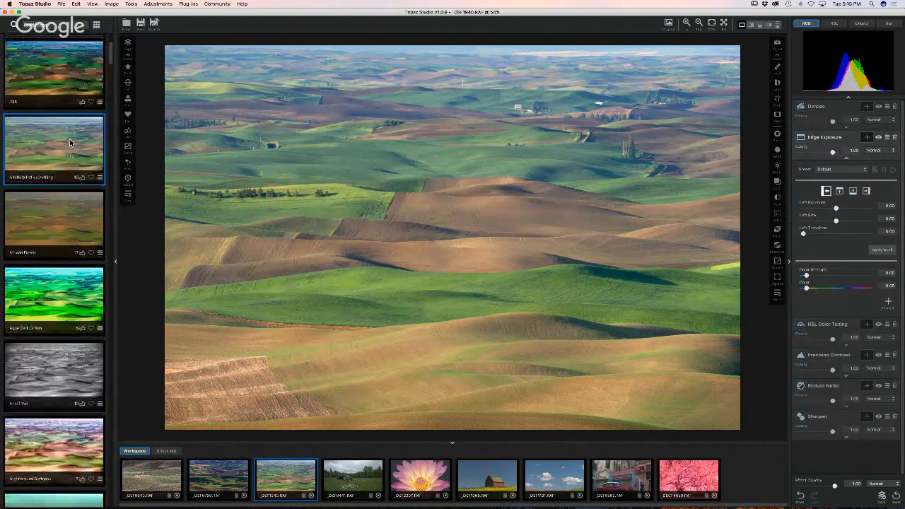
{"action": "scroll", "coordinate": [69, 142], "scroll_direction": "up", "scroll_amount": 2}
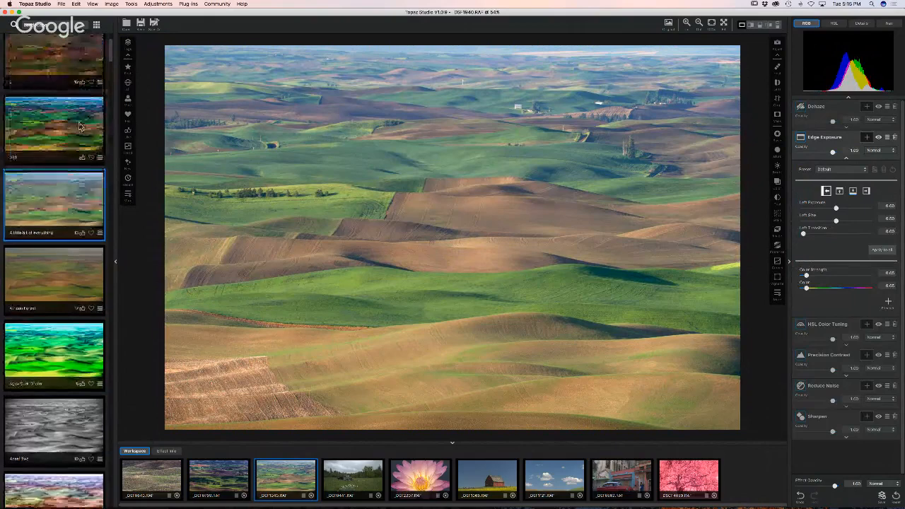
- From My Effects, apply Palouse Landscape after briefly trying Palouse Landscape 2
{"action": "left_click", "coordinate": [130, 119]}
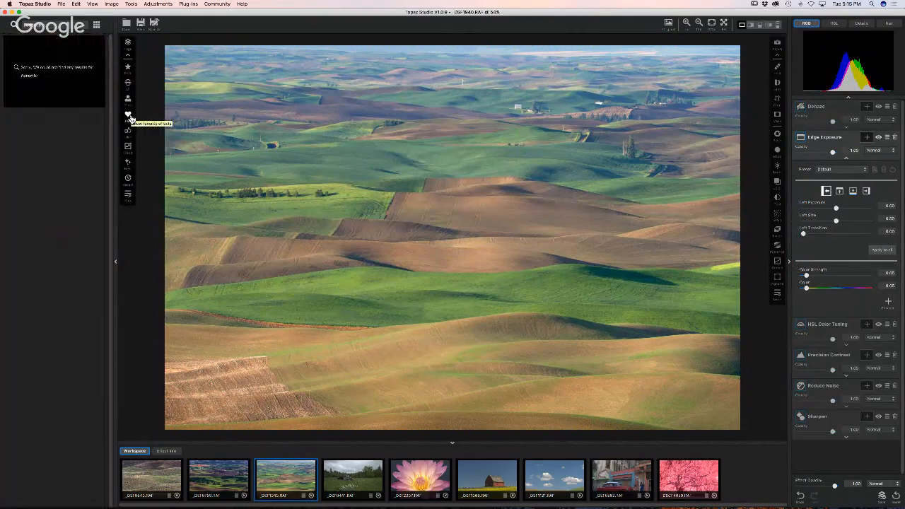
{"action": "left_click", "coordinate": [128, 100]}
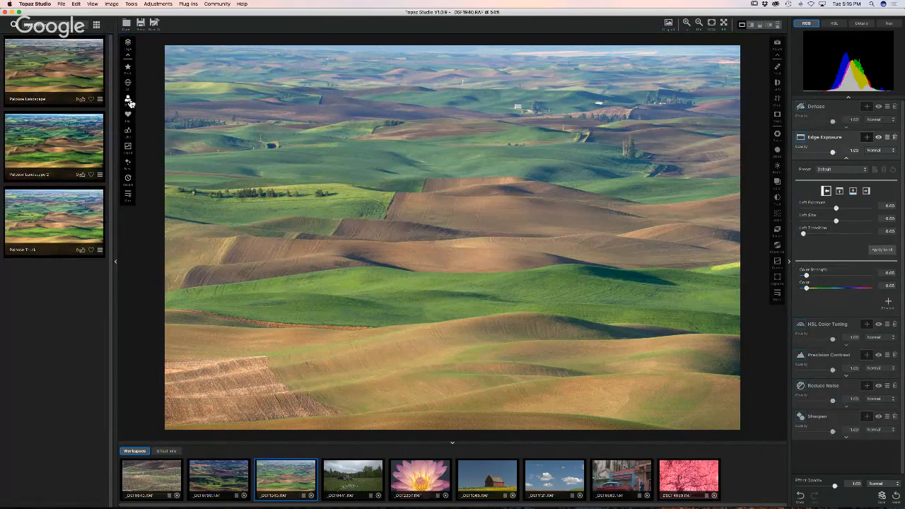
{"action": "left_click", "coordinate": [45, 79]}
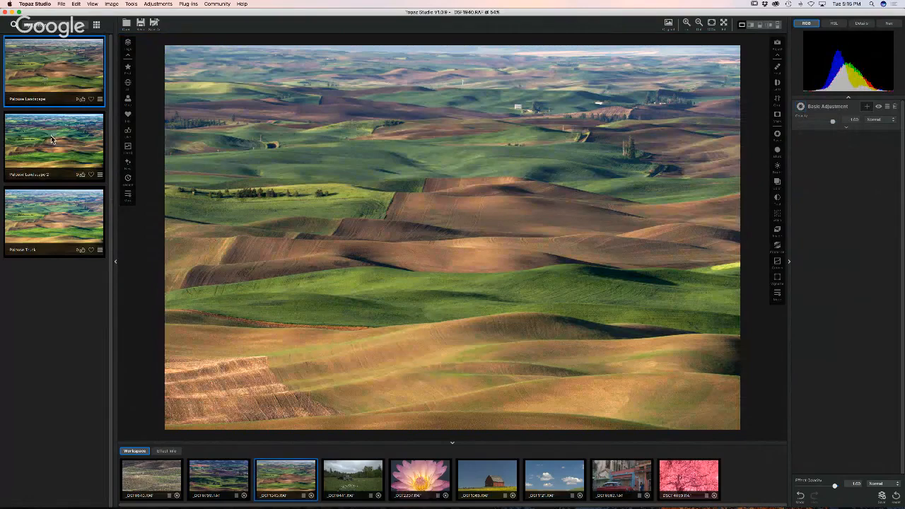
{"action": "left_click", "coordinate": [51, 135]}
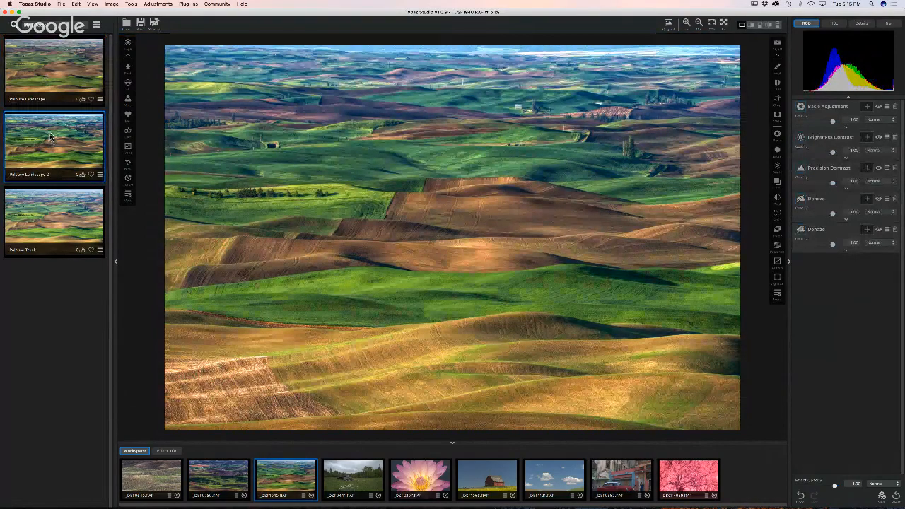
{"action": "left_click", "coordinate": [49, 63]}
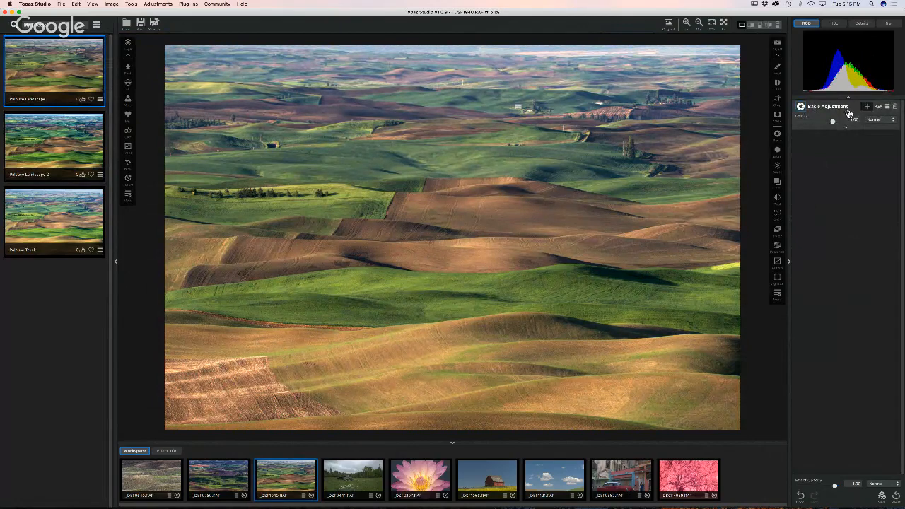
- Apply Palouse Landscape 2, nudge Precision Contrast's Micro slider, then delete the Precision Contrast layer
{"action": "left_click", "coordinate": [37, 155]}
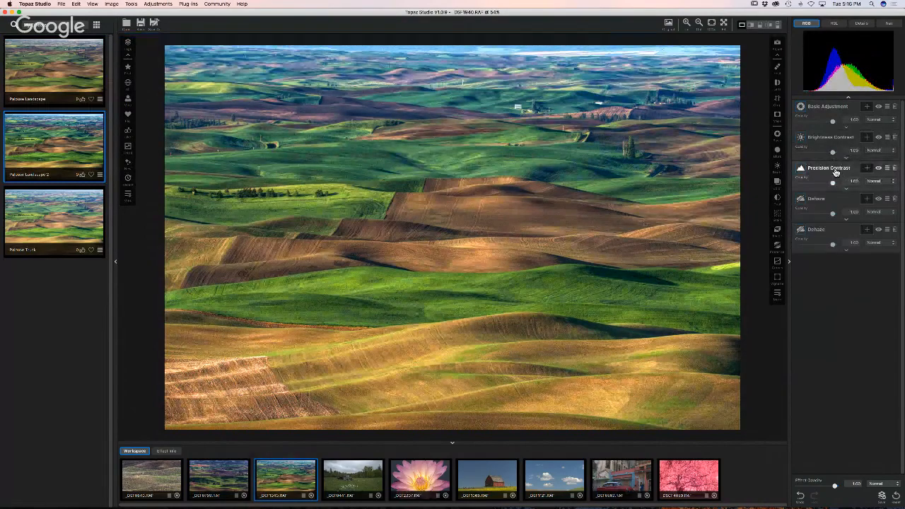
{"action": "left_click", "coordinate": [835, 175]}
{"action": "left_click_drag", "start_coordinate": [843, 232], "coordinate": [842, 230]}
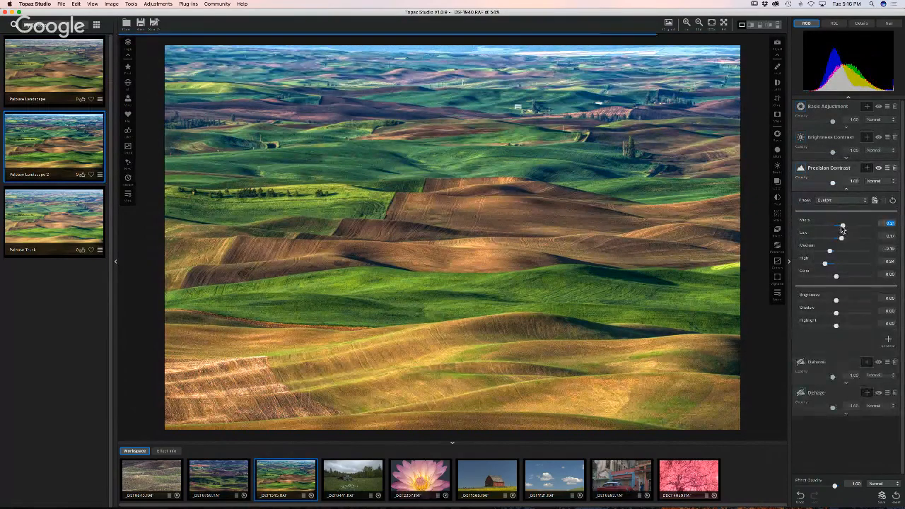
{"action": "left_click", "coordinate": [894, 169]}
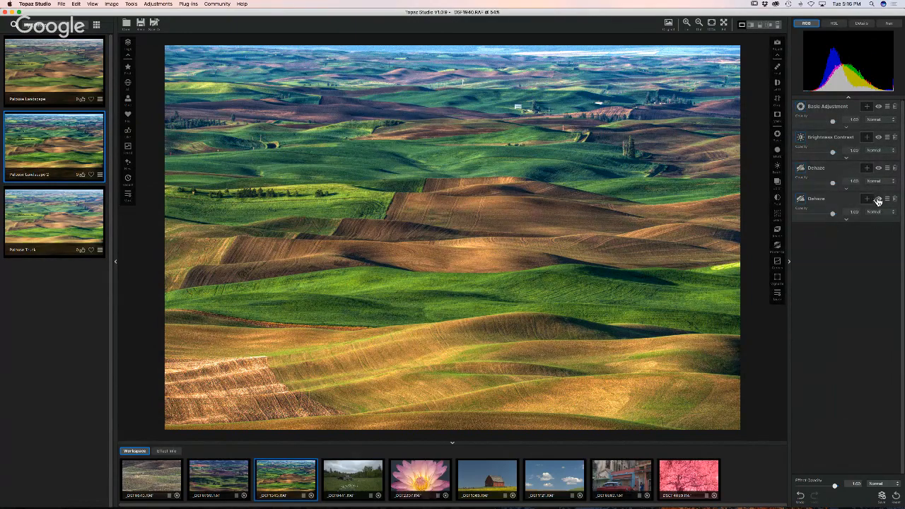
- Lower Dehaze strength to about 0.15, reduce Clarity and Saturation (about 0.35), then open the truck photo
{"action": "left_click", "coordinate": [804, 201]}
{"action": "left_click_drag", "start_coordinate": [824, 256], "coordinate": [814, 257]}
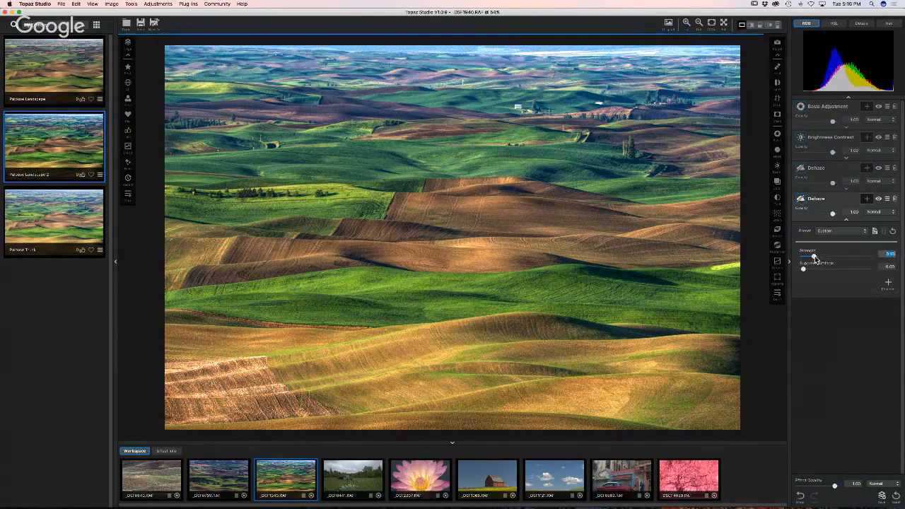
{"action": "left_click", "coordinate": [816, 112]}
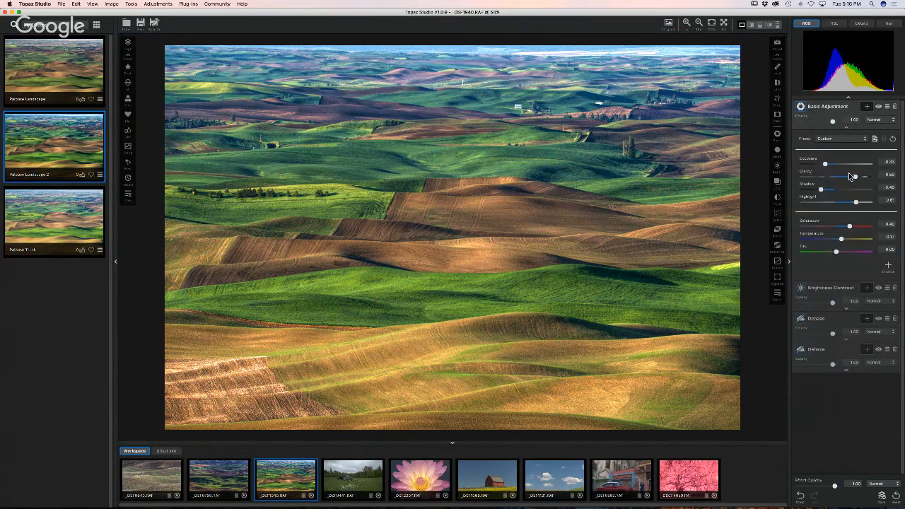
{"action": "left_click_drag", "start_coordinate": [849, 176], "coordinate": [845, 181]}
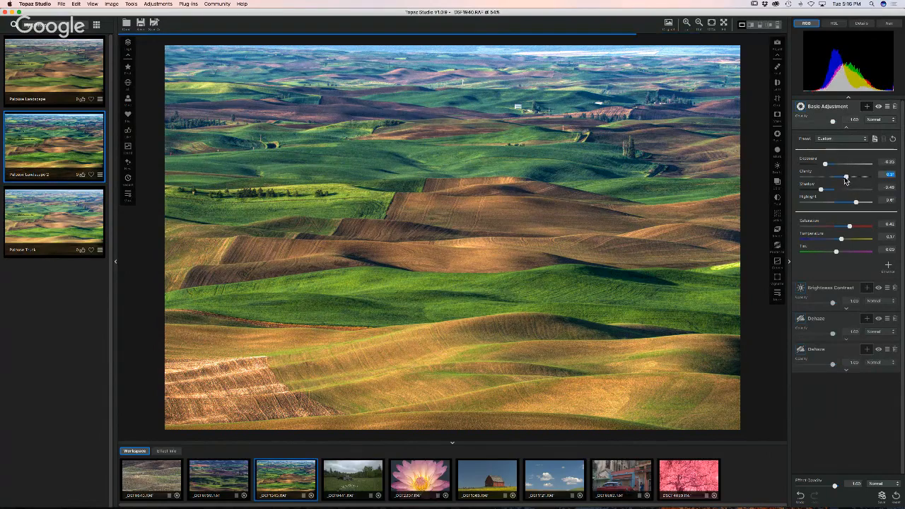
{"action": "left_click_drag", "start_coordinate": [847, 227], "coordinate": [848, 228]}
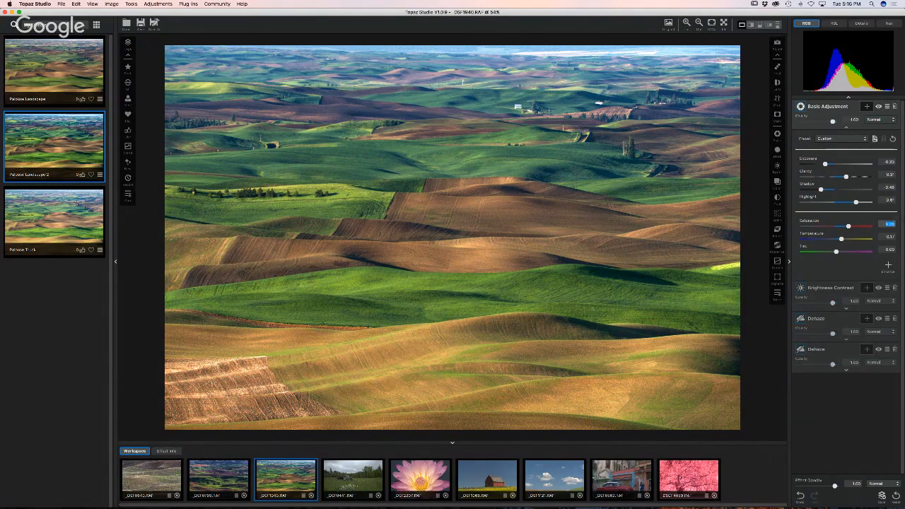
{"action": "left_click", "coordinate": [346, 480]}
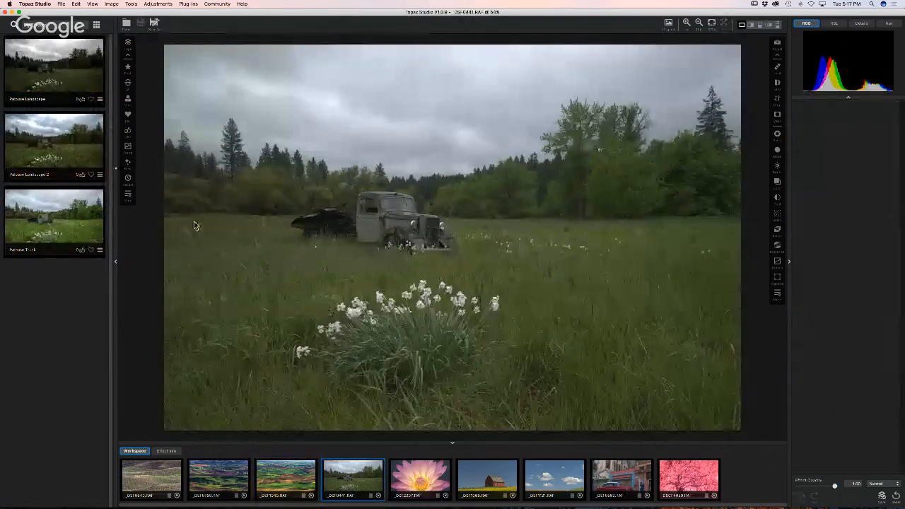
- Apply the saved Palouse Truck preset from My Effects to the truck-in-field photo
{"action": "left_click", "coordinate": [60, 223]}
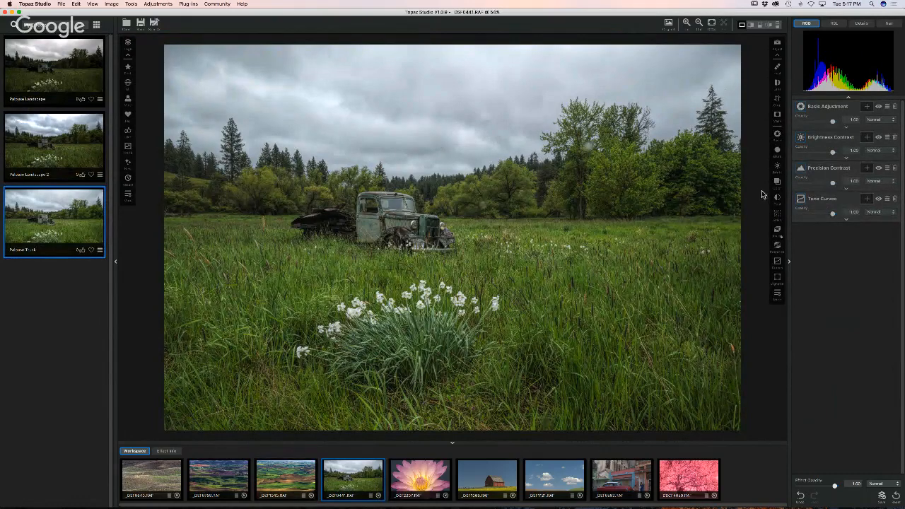
- Add a darker second Tone Curves layer and brush its mask over the sky above the treeline
{"action": "left_click", "coordinate": [777, 262]}
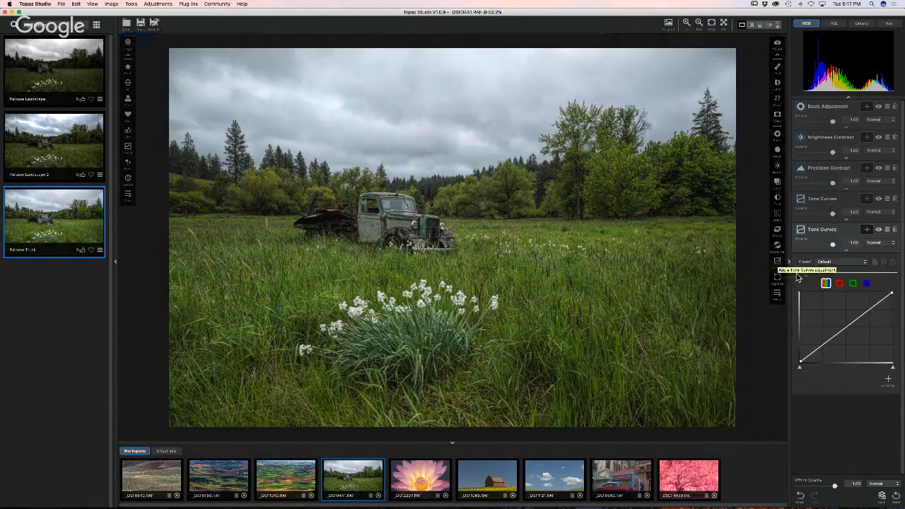
{"action": "left_click_drag", "start_coordinate": [861, 315], "coordinate": [864, 320]}
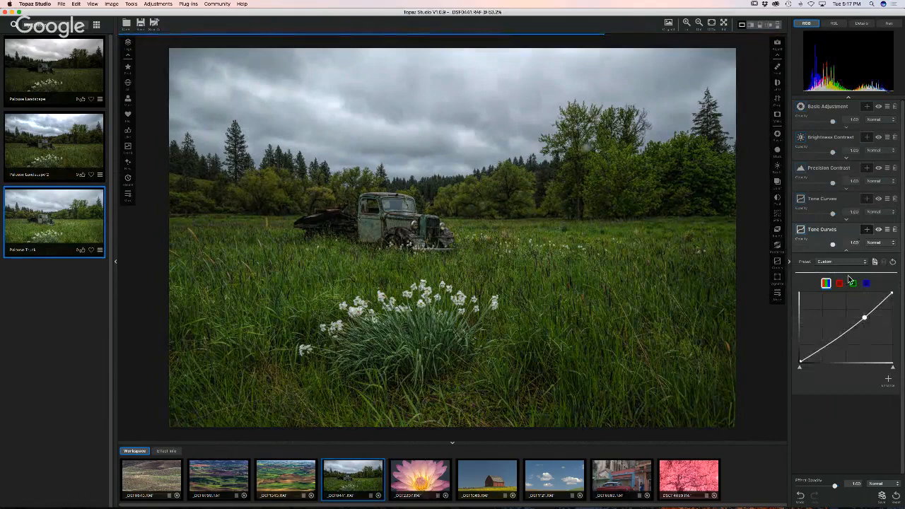
{"action": "left_click", "coordinate": [866, 229]}
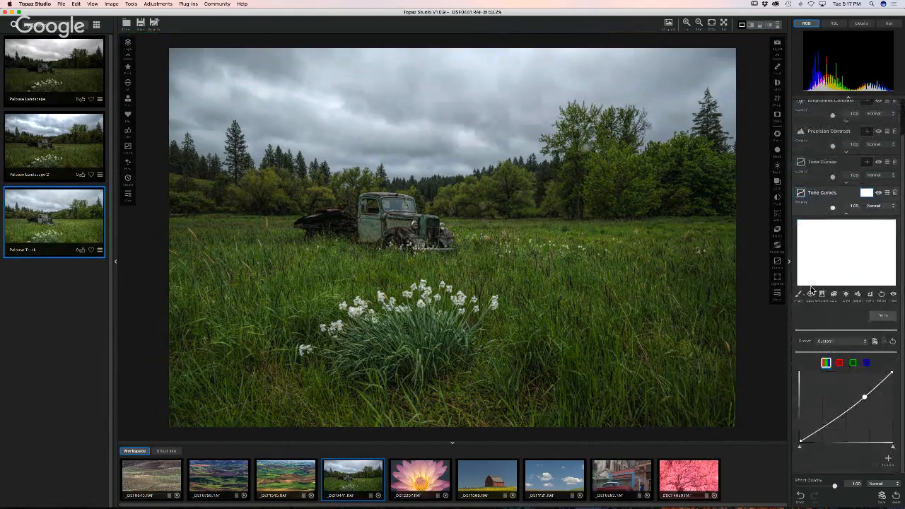
{"action": "left_click", "coordinate": [799, 295]}
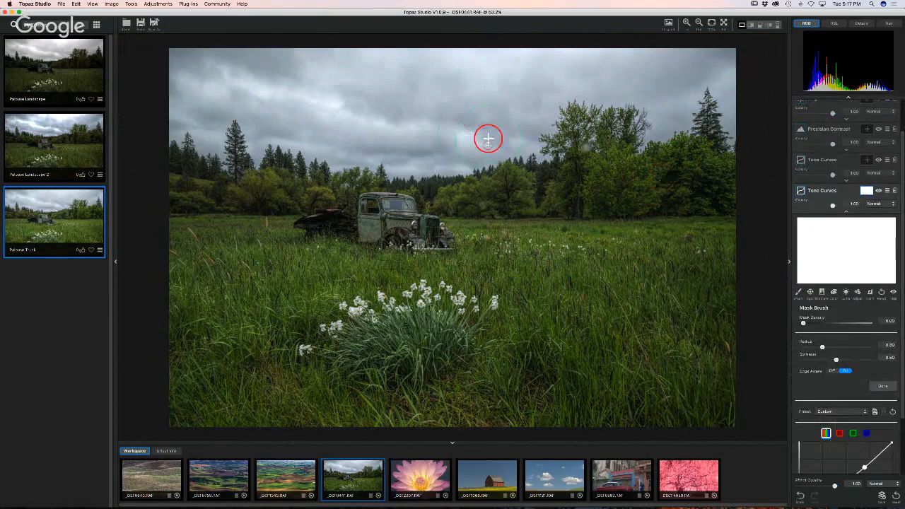
{"action": "mouse_move", "coordinate": [487, 137]}
{"action": "left_mouse_down"}
{"action": "mouse_move", "coordinate": [461, 151]}
{"action": "mouse_move", "coordinate": [371, 147]}
{"action": "mouse_move", "coordinate": [328, 97]}
{"action": "mouse_move", "coordinate": [408, 82]}
{"action": "mouse_move", "coordinate": [302, 57]}
{"action": "left_mouse_up"}
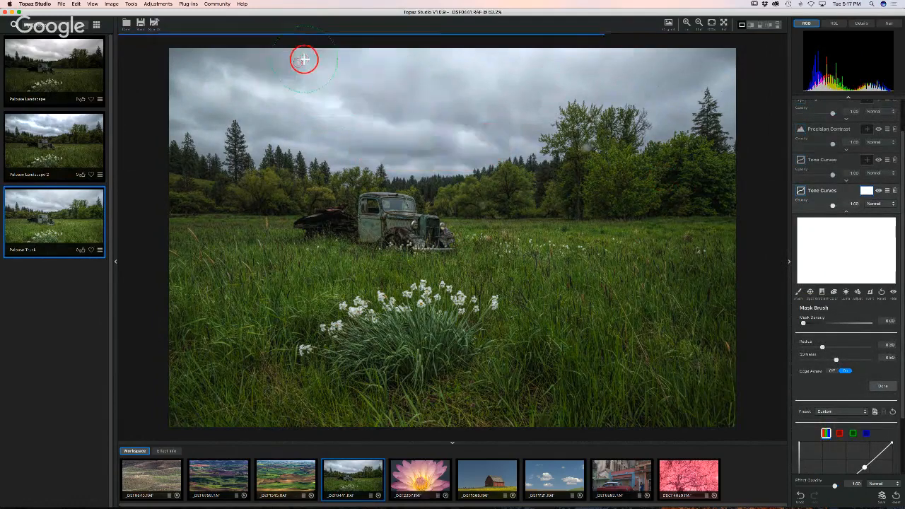
{"action": "left_click_drag", "start_coordinate": [245, 66], "coordinate": [736, 58]}
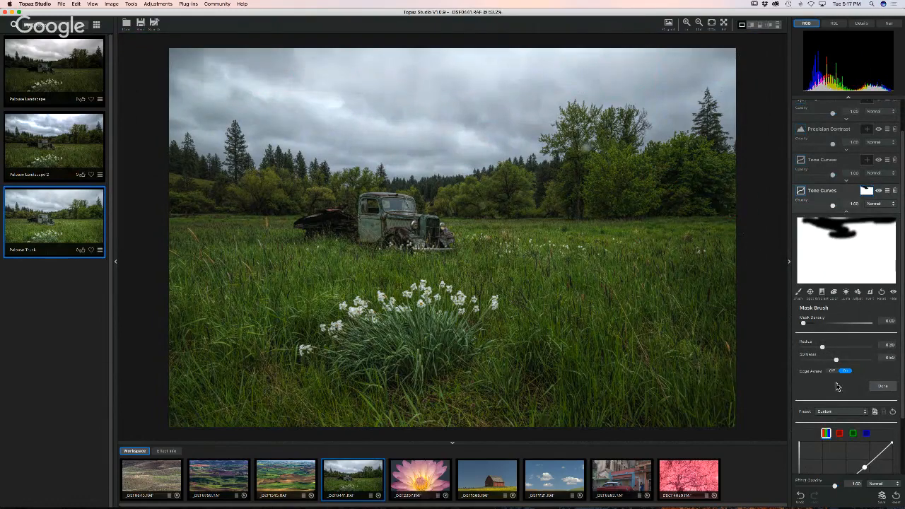
{"action": "scroll", "coordinate": [837, 387], "scroll_direction": "down", "scroll_amount": 1}
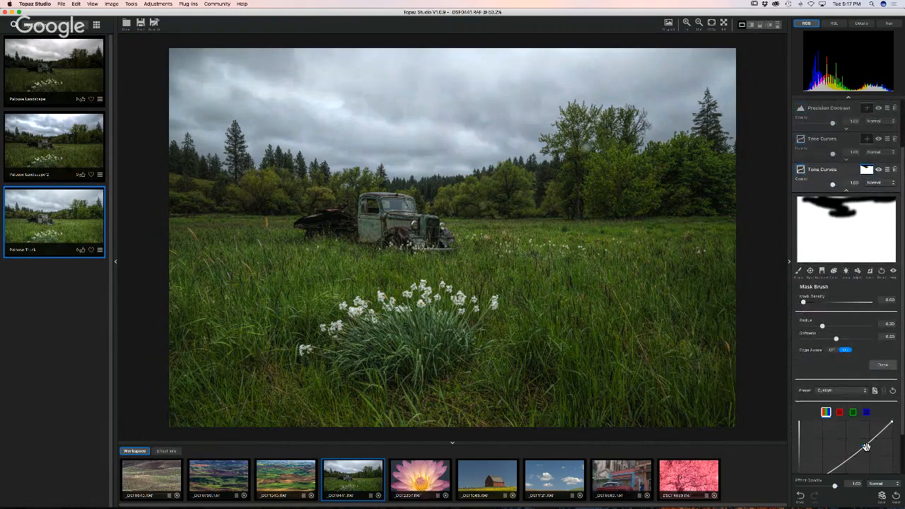
{"action": "left_click_drag", "start_coordinate": [867, 449], "coordinate": [867, 446]}
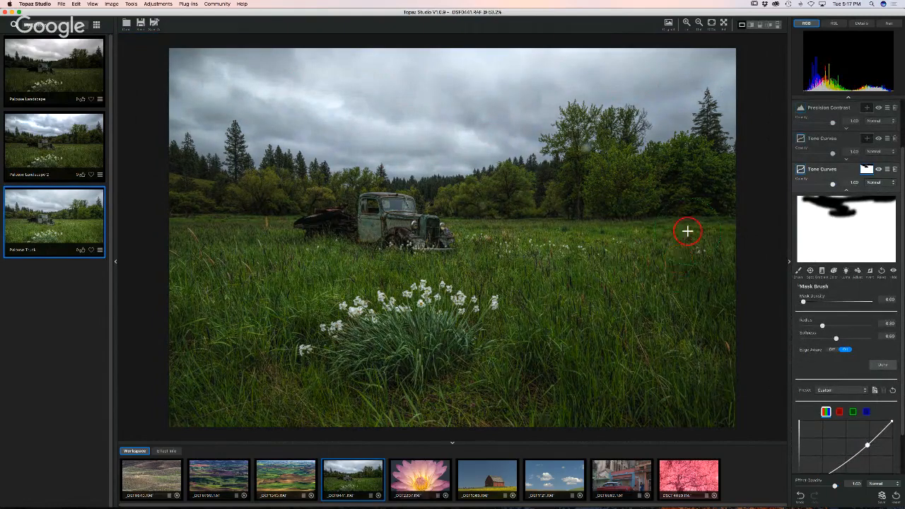
- Reset the mask and repaint the sky and tall pine with mask density 1.00
{"action": "left_click", "coordinate": [868, 274]}
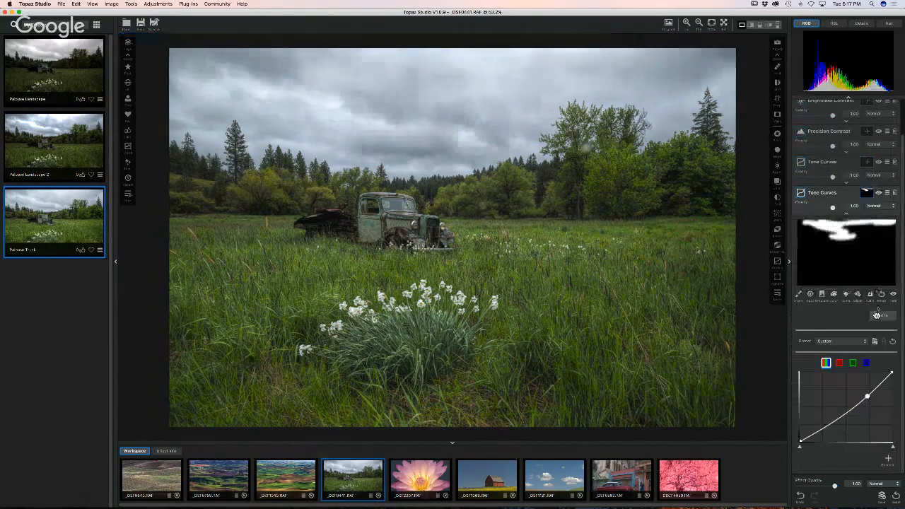
{"action": "left_click", "coordinate": [882, 298]}
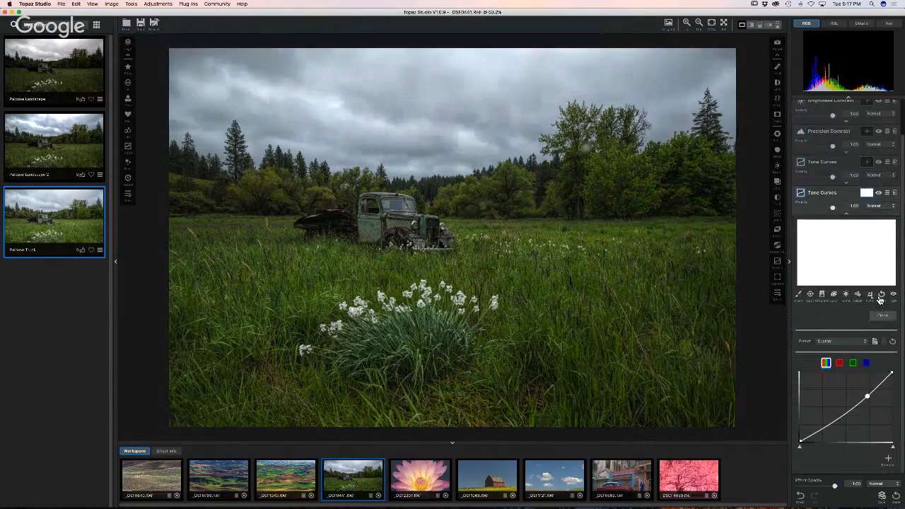
{"action": "left_click", "coordinate": [871, 298]}
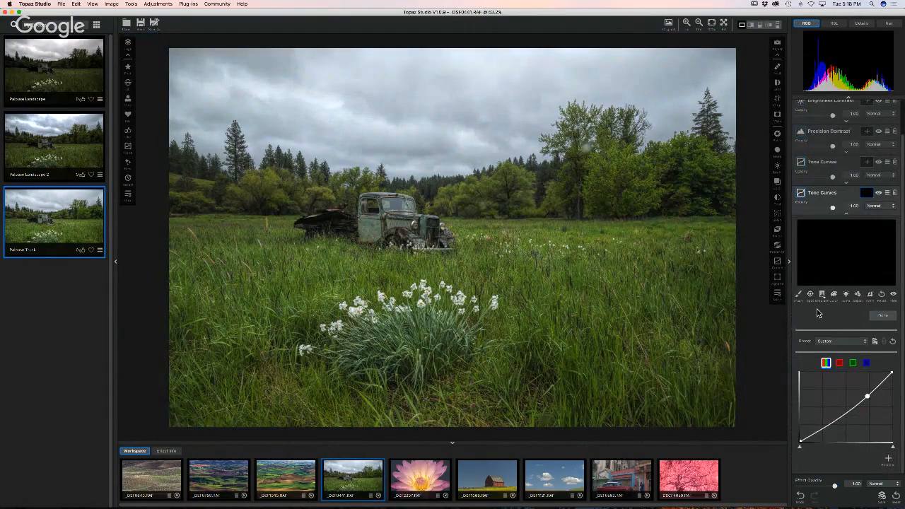
{"action": "left_click", "coordinate": [798, 299]}
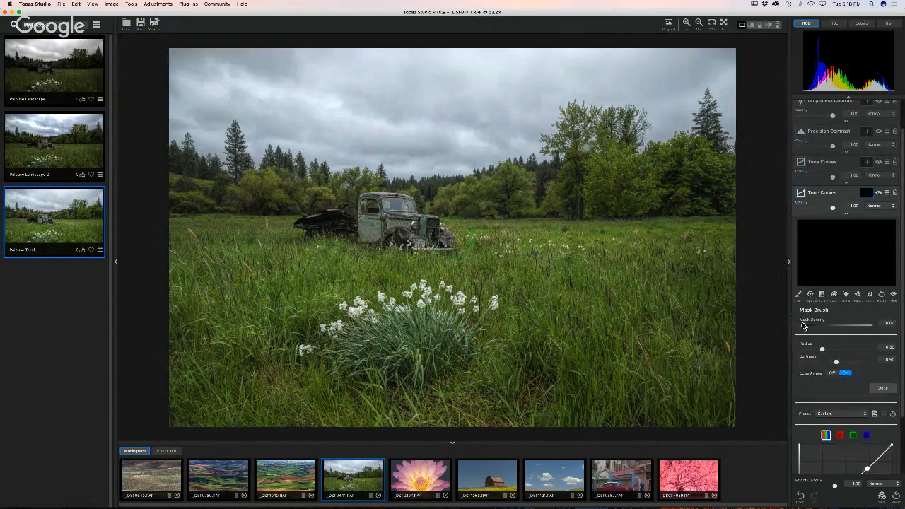
{"action": "left_click_drag", "start_coordinate": [806, 327], "coordinate": [872, 329]}
{"action": "mouse_move", "coordinate": [396, 117]}
{"action": "left_mouse_down"}
{"action": "mouse_move", "coordinate": [381, 95]}
{"action": "mouse_move", "coordinate": [244, 66]}
{"action": "mouse_move", "coordinate": [281, 97]}
{"action": "mouse_move", "coordinate": [381, 136]}
{"action": "mouse_move", "coordinate": [232, 112]}
{"action": "mouse_move", "coordinate": [192, 135]}
{"action": "mouse_move", "coordinate": [185, 58]}
{"action": "mouse_move", "coordinate": [764, 80]}
{"action": "mouse_move", "coordinate": [508, 63]}
{"action": "mouse_move", "coordinate": [251, 92]}
{"action": "mouse_move", "coordinate": [509, 116]}
{"action": "mouse_move", "coordinate": [437, 99]}
{"action": "mouse_move", "coordinate": [565, 101]}
{"action": "mouse_move", "coordinate": [486, 149]}
{"action": "mouse_move", "coordinate": [313, 160]}
{"action": "mouse_move", "coordinate": [284, 149]}
{"action": "mouse_move", "coordinate": [226, 95]}
{"action": "mouse_move", "coordinate": [216, 122]}
{"action": "mouse_move", "coordinate": [185, 121]}
{"action": "mouse_move", "coordinate": [262, 143]}
{"action": "mouse_move", "coordinate": [281, 58]}
{"action": "mouse_move", "coordinate": [726, 68]}
{"action": "left_mouse_up"}
{"action": "mouse_move", "coordinate": [705, 61]}
{"action": "left_mouse_down"}
{"action": "mouse_move", "coordinate": [743, 84]}
{"action": "mouse_move", "coordinate": [734, 119]}
{"action": "mouse_move", "coordinate": [662, 119]}
{"action": "mouse_move", "coordinate": [667, 109]}
{"action": "mouse_move", "coordinate": [456, 160]}
{"action": "mouse_move", "coordinate": [381, 158]}
{"action": "mouse_move", "coordinate": [492, 107]}
{"action": "mouse_move", "coordinate": [169, 71]}
{"action": "mouse_move", "coordinate": [371, 81]}
{"action": "left_mouse_up"}
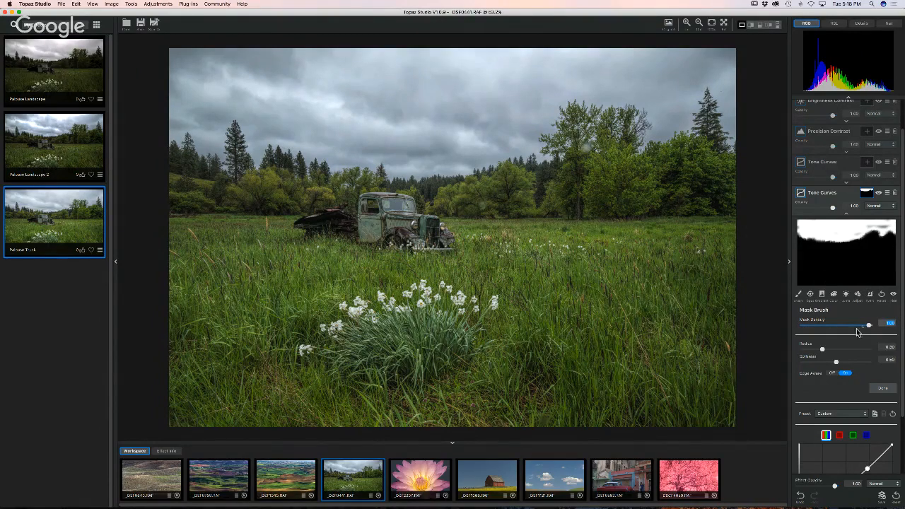
{"action": "mouse_move", "coordinate": [868, 324]}
{"action": "left_mouse_down"}
{"action": "mouse_move", "coordinate": [797, 328]}
{"action": "mouse_move", "coordinate": [874, 329]}
{"action": "left_mouse_up"}
{"action": "mouse_move", "coordinate": [874, 329]}
{"action": "left_mouse_down"}
{"action": "mouse_move", "coordinate": [794, 331]}
{"action": "mouse_move", "coordinate": [880, 329]}
{"action": "left_mouse_up"}
{"action": "mouse_move", "coordinate": [462, 120]}
{"action": "left_mouse_down"}
{"action": "mouse_move", "coordinate": [671, 86]}
{"action": "mouse_move", "coordinate": [733, 62]}
{"action": "left_mouse_up"}
- Compare both Tone Curves layers on and off, then switch to the pink lotus photo
{"action": "left_click", "coordinate": [879, 194]}
{"action": "left_click", "coordinate": [879, 196]}
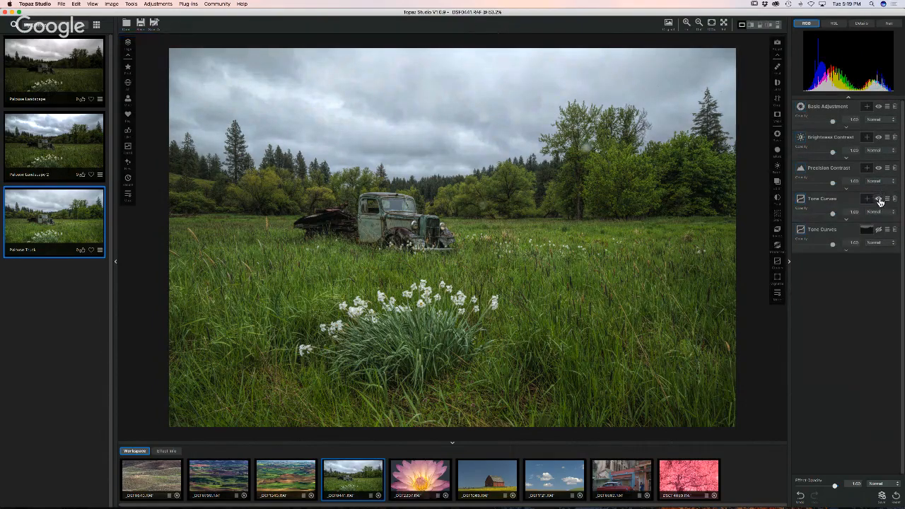
{"action": "left_click", "coordinate": [878, 231]}
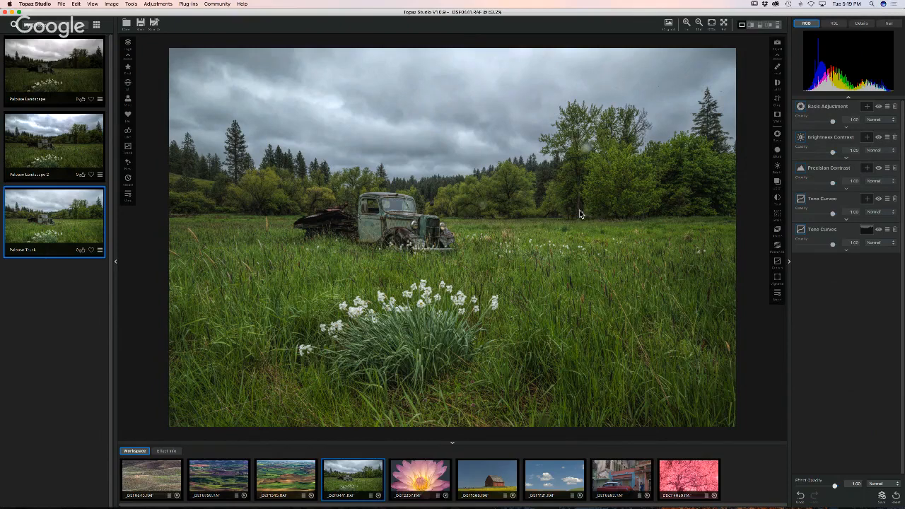
{"action": "left_click", "coordinate": [412, 475]}
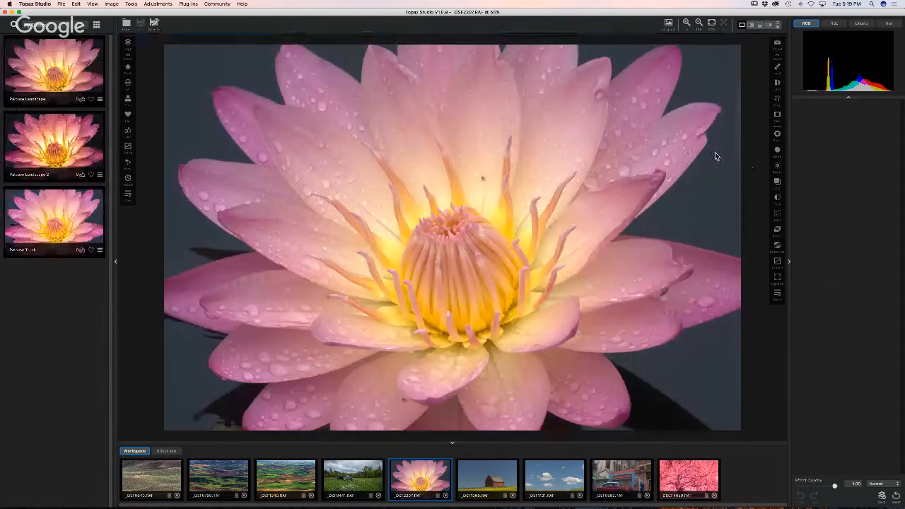
- Add a Basic Adjustment with lower exposure, higher saturation and a shifted colour temperature
{"action": "left_click", "coordinate": [776, 134]}
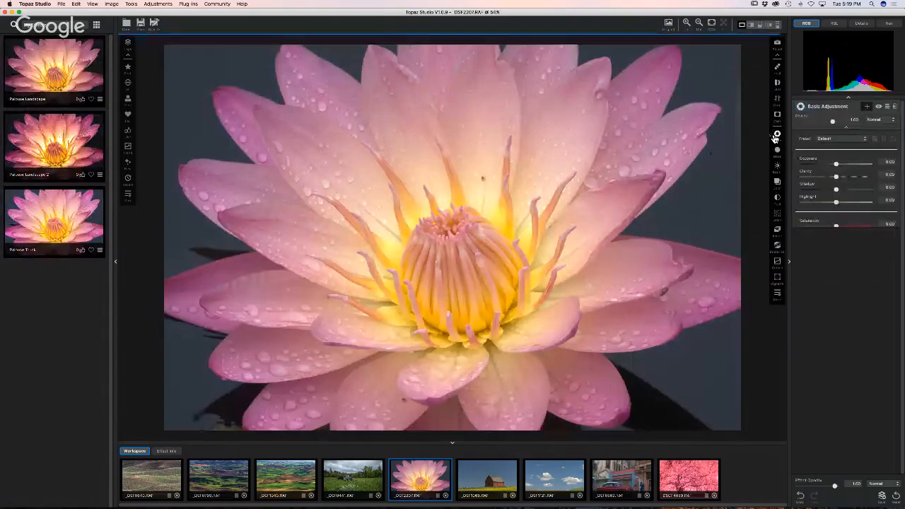
{"action": "left_click_drag", "start_coordinate": [836, 164], "coordinate": [856, 207]}
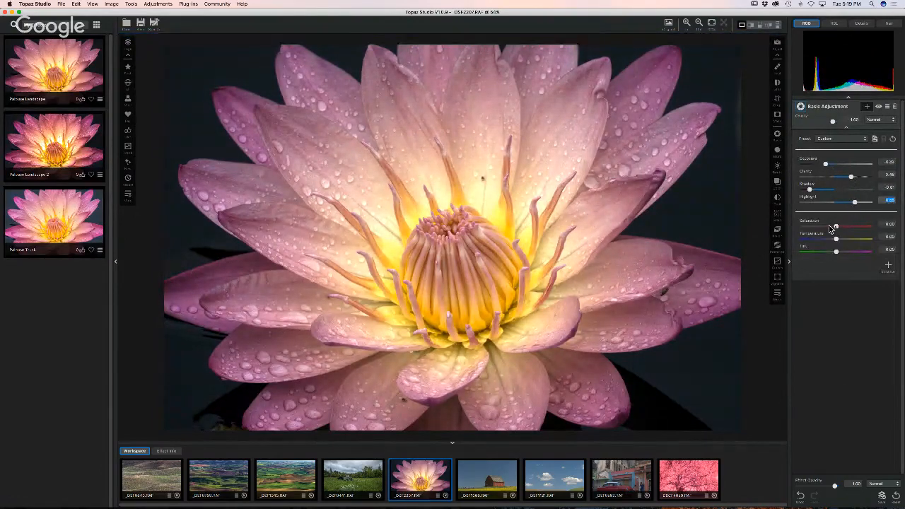
{"action": "left_click_drag", "start_coordinate": [839, 229], "coordinate": [854, 230]}
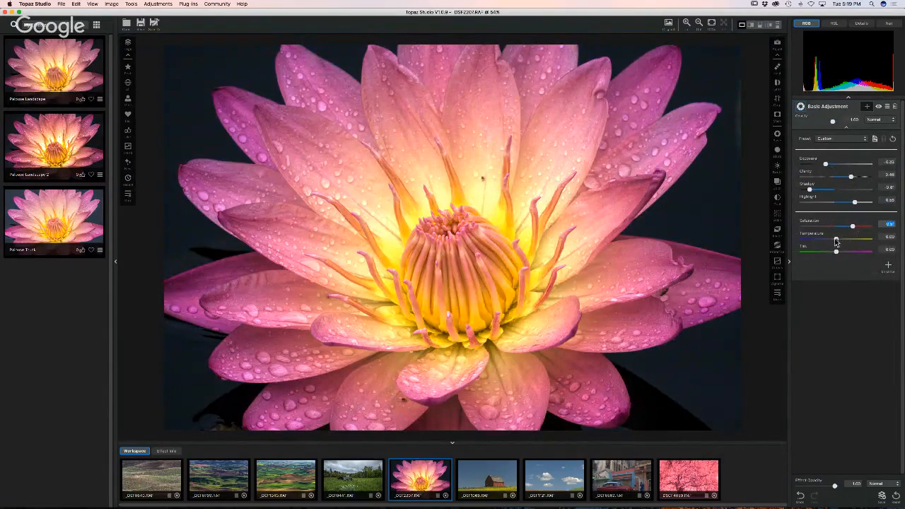
{"action": "mouse_move", "coordinate": [836, 240]}
{"action": "left_mouse_down"}
{"action": "mouse_move", "coordinate": [846, 243]}
{"action": "mouse_move", "coordinate": [825, 243]}
{"action": "left_mouse_up"}
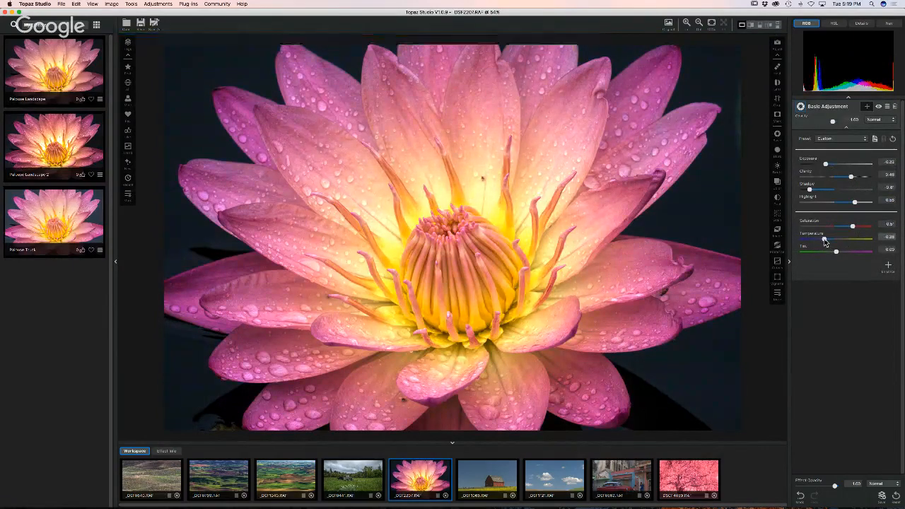
{"action": "left_click_drag", "start_coordinate": [824, 243], "coordinate": [827, 244]}
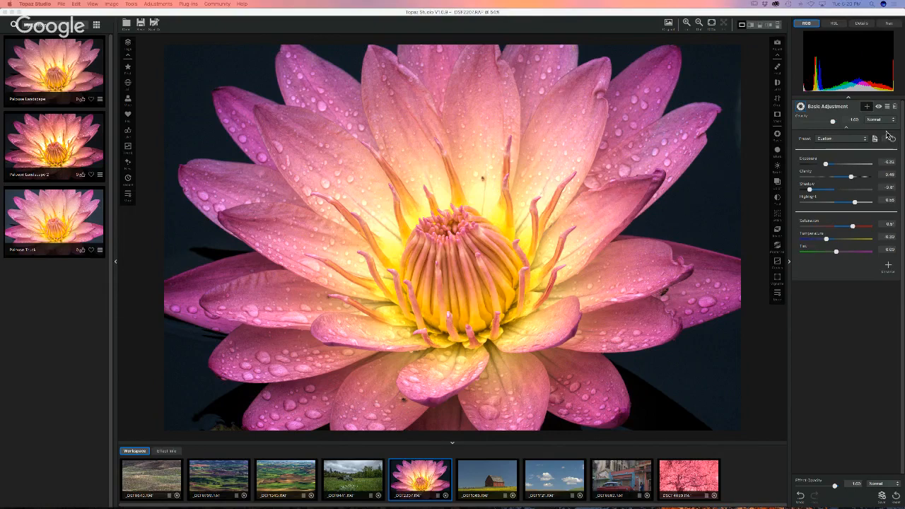
- Delete the Basic Adjustment and heal the upper and lower petal specks with a 0.15 brush
{"action": "left_click", "coordinate": [896, 106]}
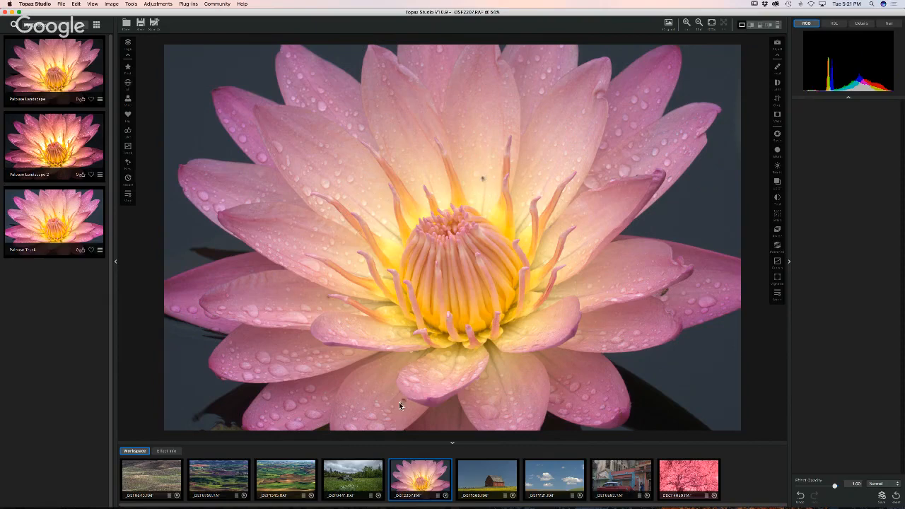
{"action": "left_click", "coordinate": [777, 70]}
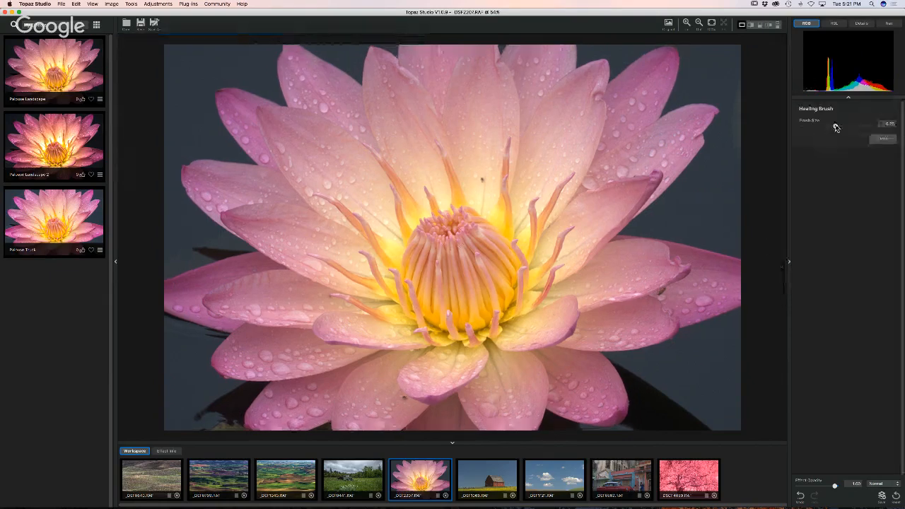
{"action": "left_click_drag", "start_coordinate": [834, 126], "coordinate": [814, 126]}
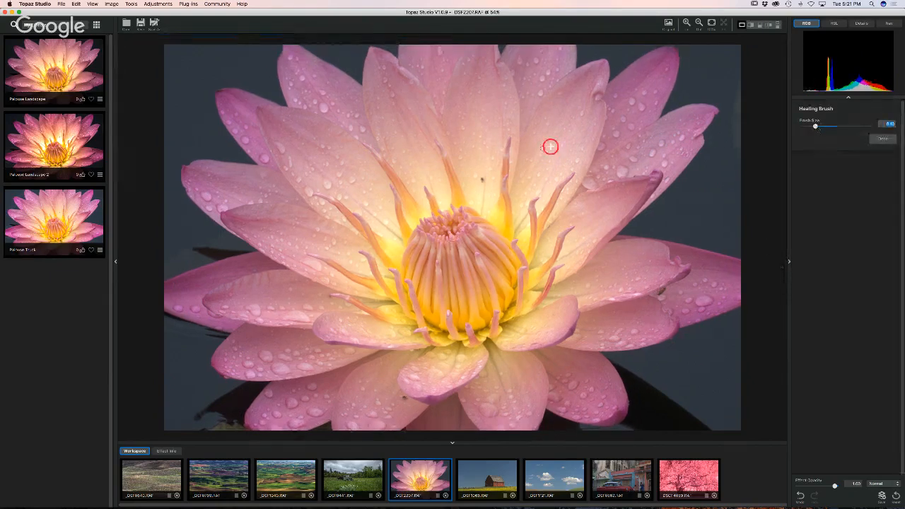
{"action": "left_click", "coordinate": [483, 179]}
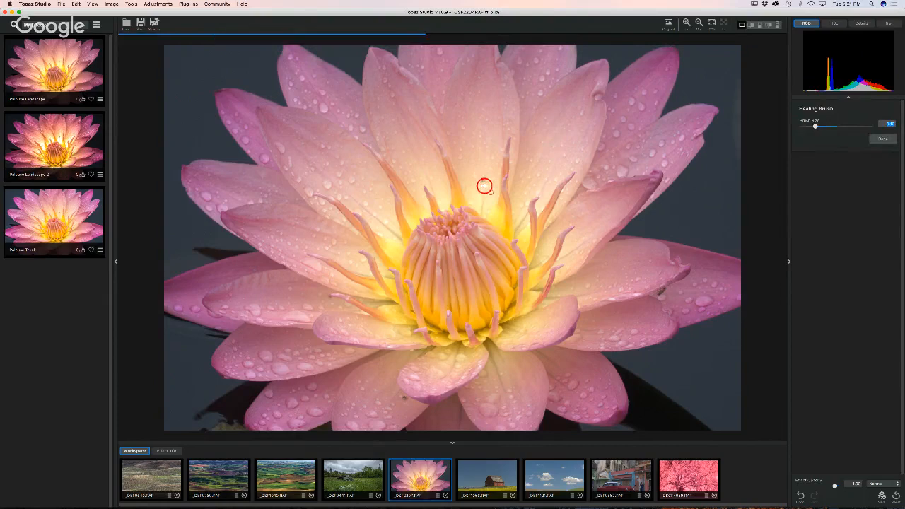
{"action": "left_click", "coordinate": [404, 398]}
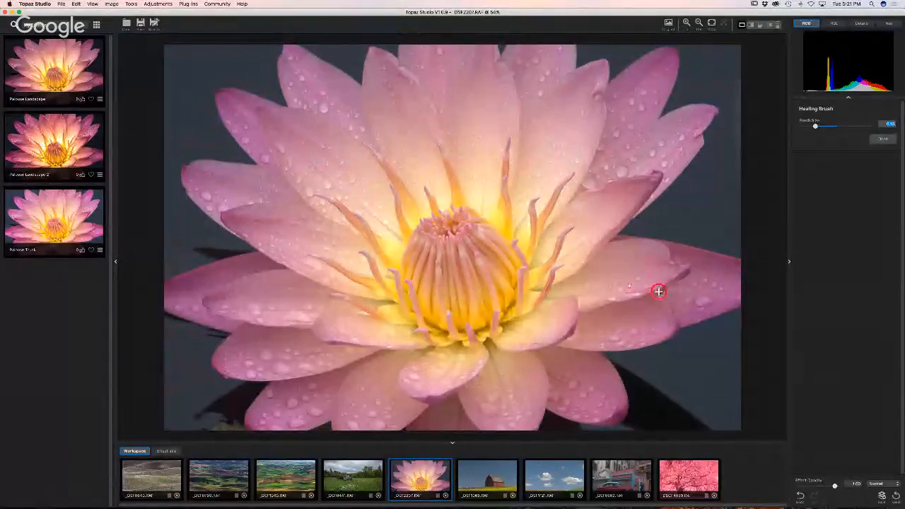
{"action": "left_click", "coordinate": [882, 139]}
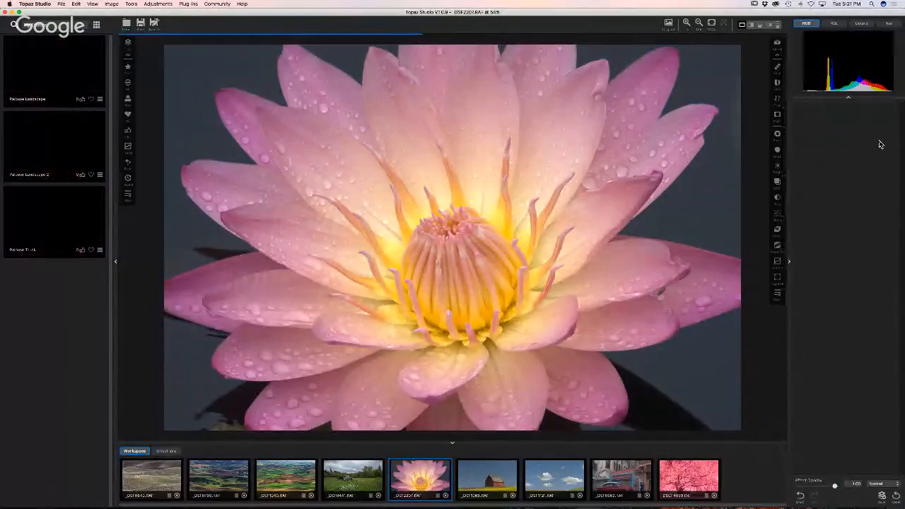
- Add a new Basic Adjustment with lowered exposure and saturation about 0.85, plus a Brightness Contrast layer
{"action": "left_click", "coordinate": [777, 135]}
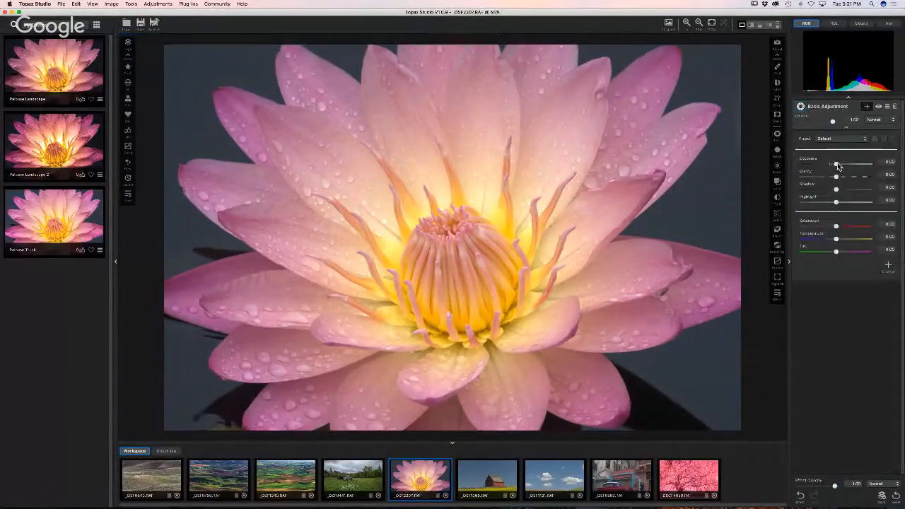
{"action": "left_click_drag", "start_coordinate": [835, 163], "coordinate": [833, 239]}
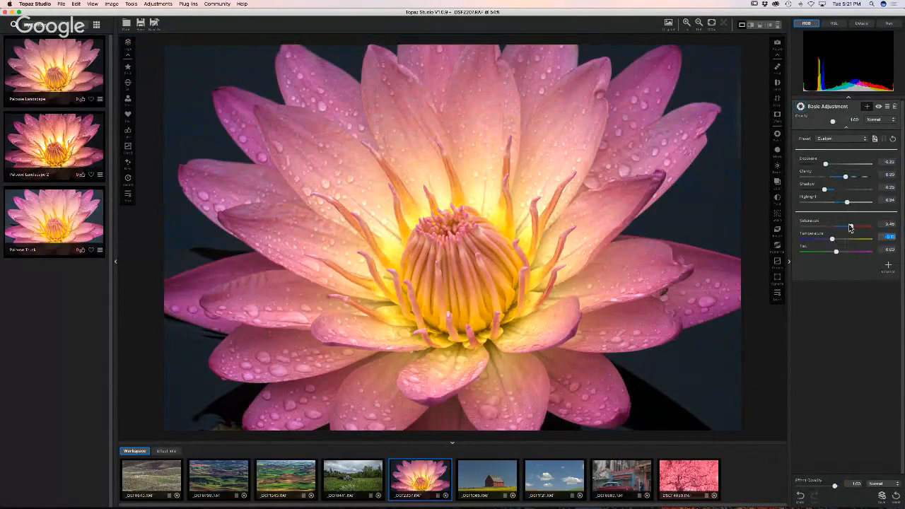
{"action": "left_click_drag", "start_coordinate": [850, 226], "coordinate": [853, 226]}
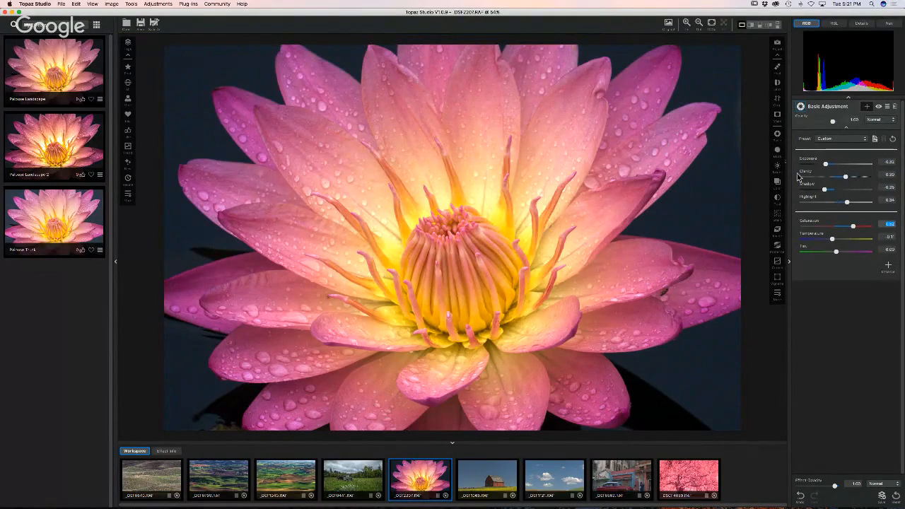
{"action": "left_click", "coordinate": [777, 167]}
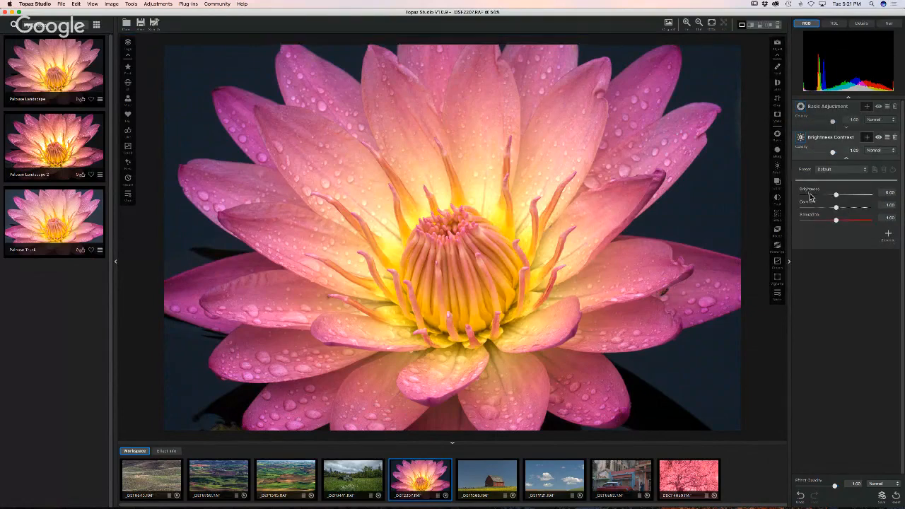
- Lower the Brightness Contrast layer's brightness slightly, leaving contrast and saturation at 0.00
{"action": "left_click_drag", "start_coordinate": [837, 196], "coordinate": [824, 197]}
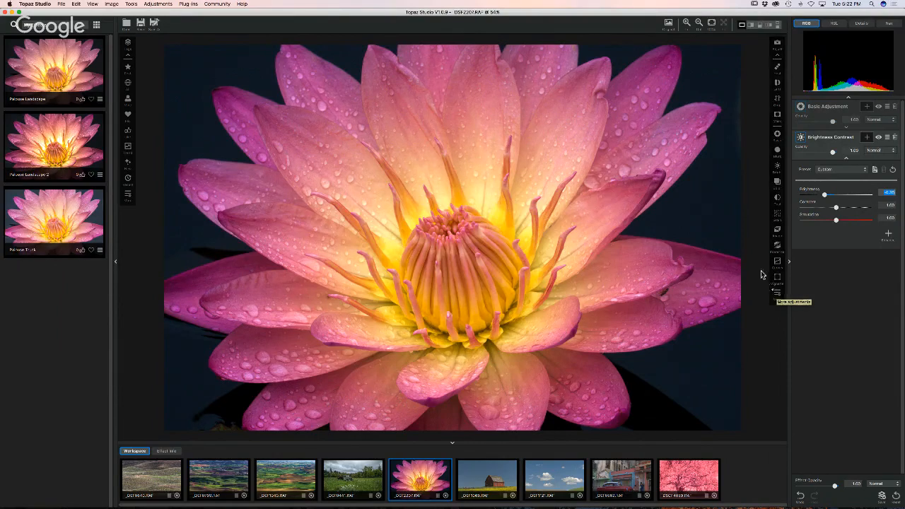
- Add a Blurs layer set to Diffusion at strength about 0.45 and give it a mask
{"action": "left_click", "coordinate": [776, 295]}
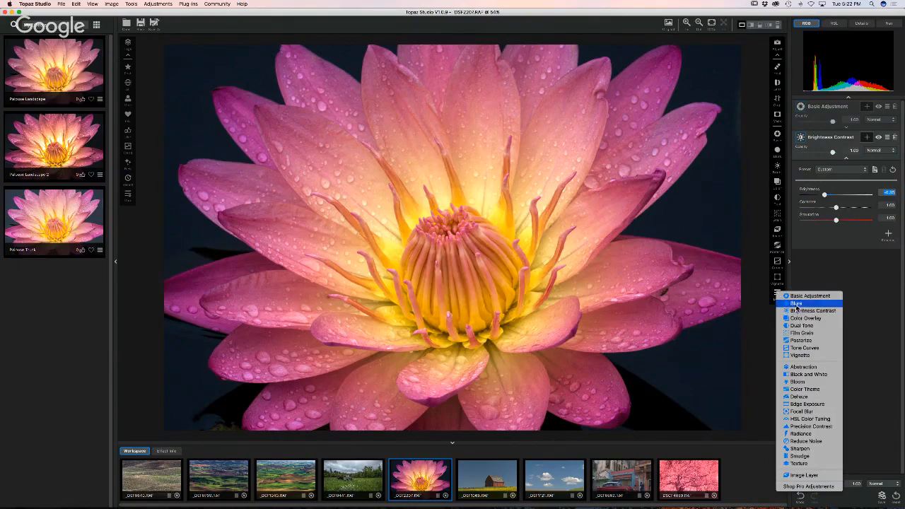
{"action": "left_click", "coordinate": [796, 304]}
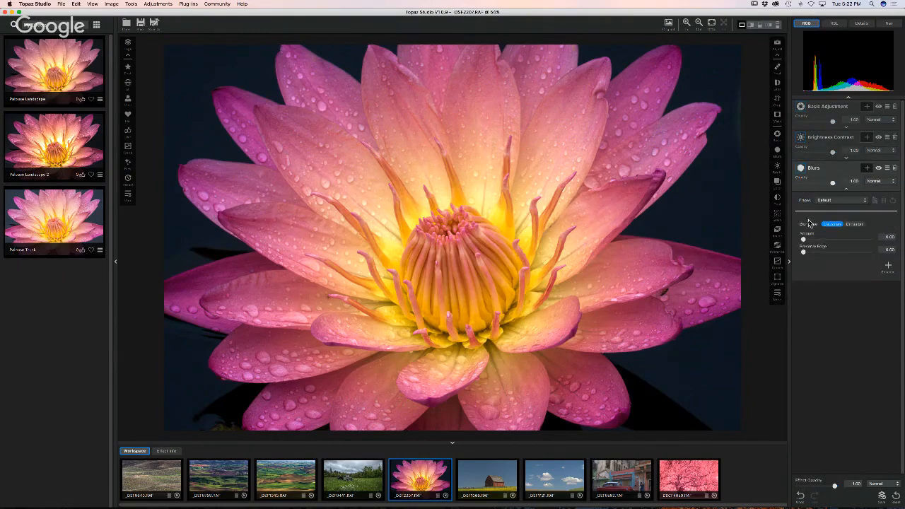
{"action": "left_click", "coordinate": [854, 225]}
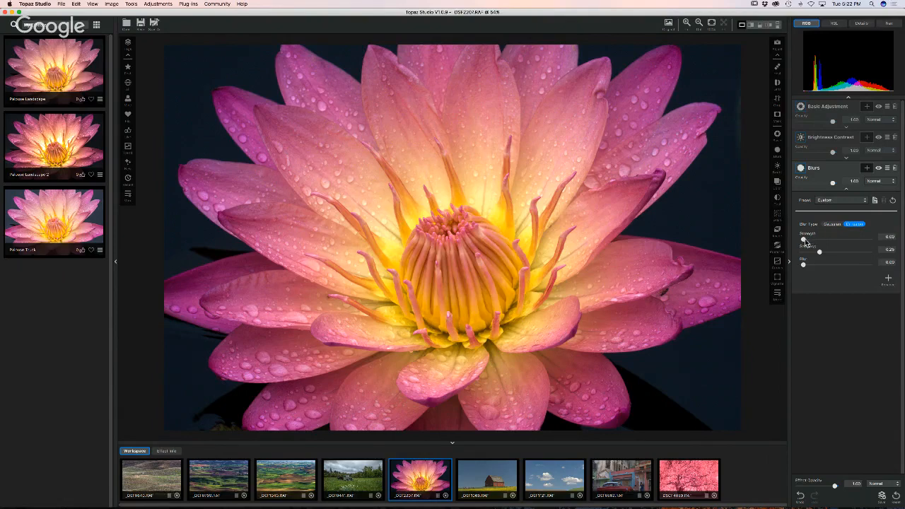
{"action": "left_click_drag", "start_coordinate": [804, 239], "coordinate": [833, 241]}
{"action": "left_click", "coordinate": [865, 169]}
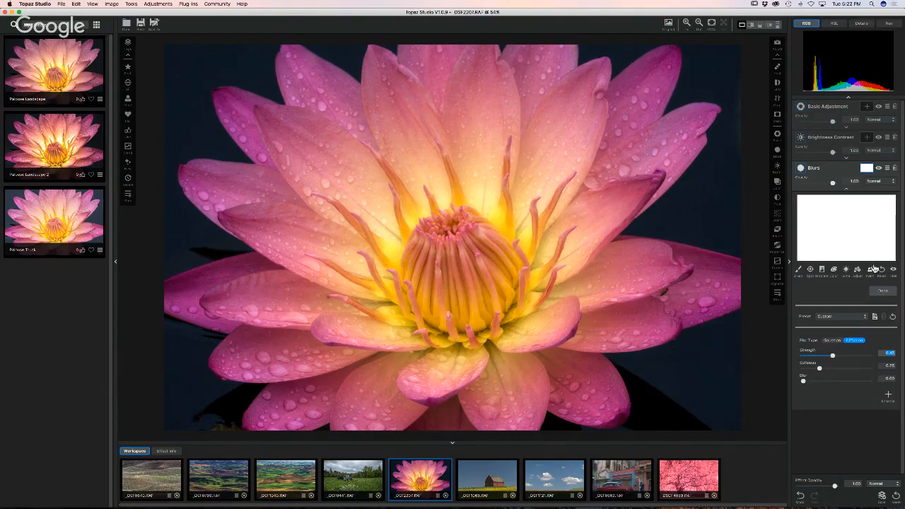
- Try an elliptical Spot Selection mask on the flower, then discard it
{"action": "left_click", "coordinate": [810, 270]}
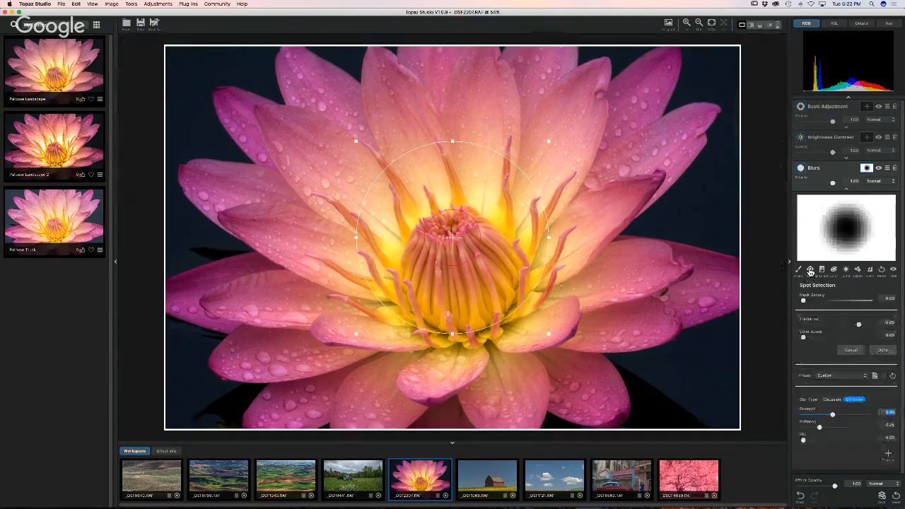
{"action": "scroll", "coordinate": [519, 308], "scroll_direction": "up", "scroll_amount": 1}
{"action": "left_click_drag", "start_coordinate": [452, 335], "coordinate": [453, 352]}
{"action": "left_click_drag", "start_coordinate": [549, 351], "coordinate": [590, 367]}
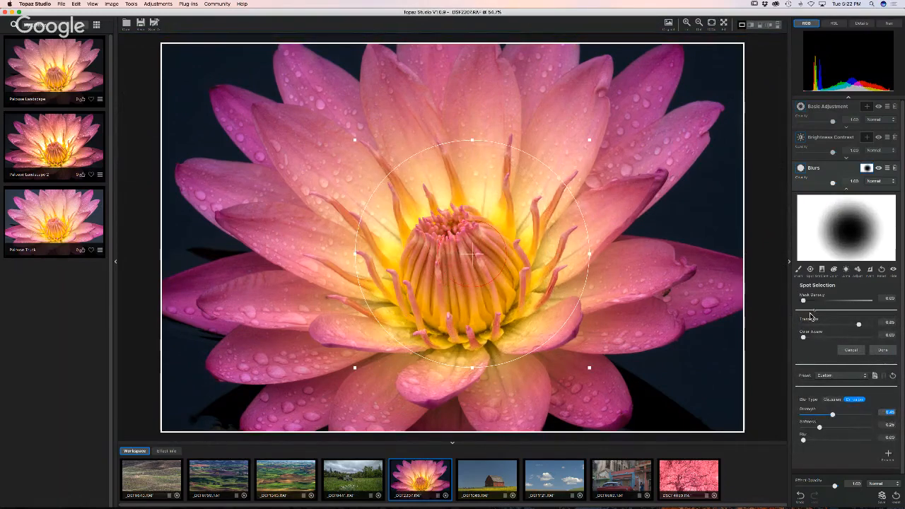
{"action": "left_click", "coordinate": [881, 270]}
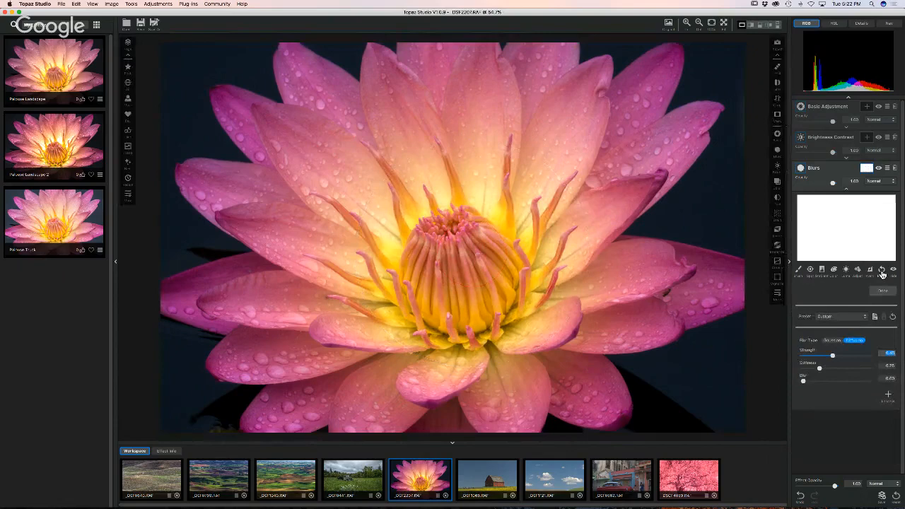
- Paint the blur mask over the petals with a larger brush radius and retune the blur strength
{"action": "left_click", "coordinate": [798, 271]}
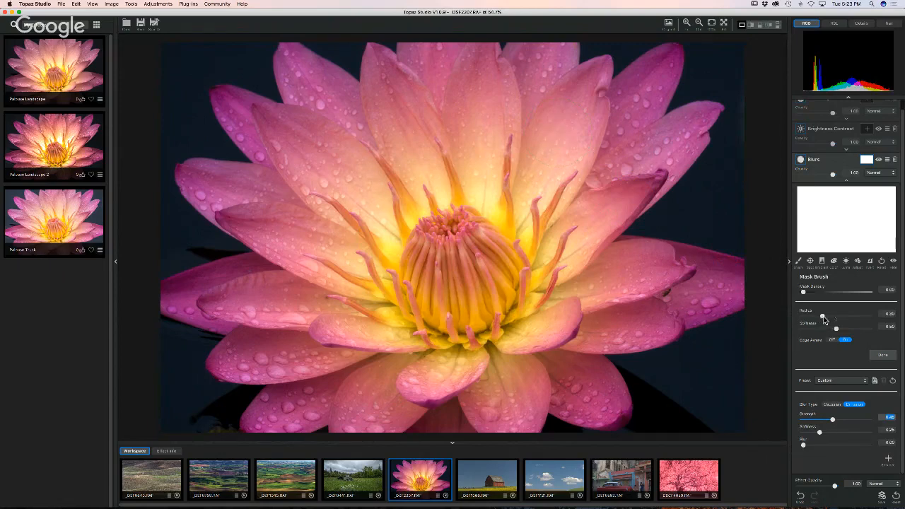
{"action": "left_click_drag", "start_coordinate": [822, 316], "coordinate": [846, 319]}
{"action": "mouse_move", "coordinate": [685, 188]}
{"action": "left_mouse_down"}
{"action": "mouse_move", "coordinate": [718, 116]}
{"action": "mouse_move", "coordinate": [287, 79]}
{"action": "mouse_move", "coordinate": [232, 60]}
{"action": "mouse_move", "coordinate": [123, 345]}
{"action": "left_mouse_up"}
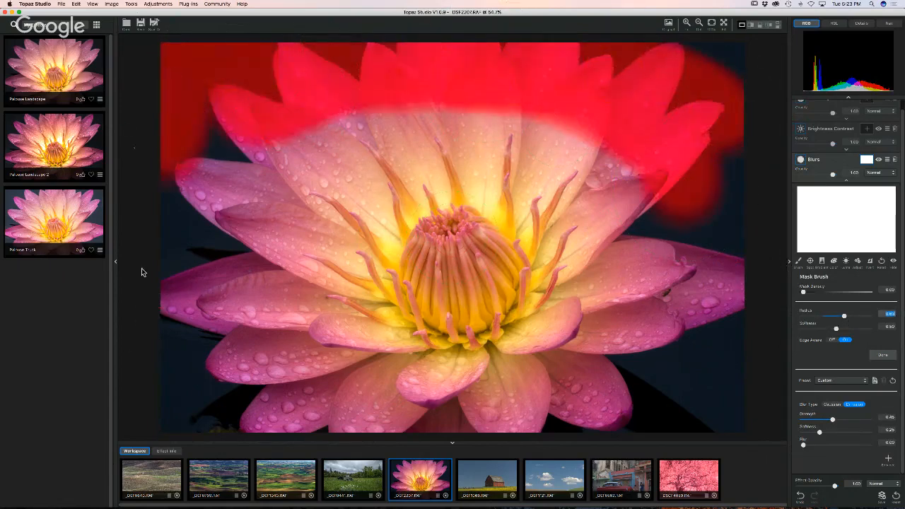
{"action": "mouse_move", "coordinate": [136, 148]}
{"action": "left_mouse_down"}
{"action": "mouse_move", "coordinate": [244, 157]}
{"action": "mouse_move", "coordinate": [217, 396]}
{"action": "mouse_move", "coordinate": [485, 414]}
{"action": "mouse_move", "coordinate": [659, 346]}
{"action": "mouse_move", "coordinate": [707, 137]}
{"action": "mouse_move", "coordinate": [737, 327]}
{"action": "mouse_move", "coordinate": [701, 418]}
{"action": "mouse_move", "coordinate": [485, 418]}
{"action": "left_mouse_up"}
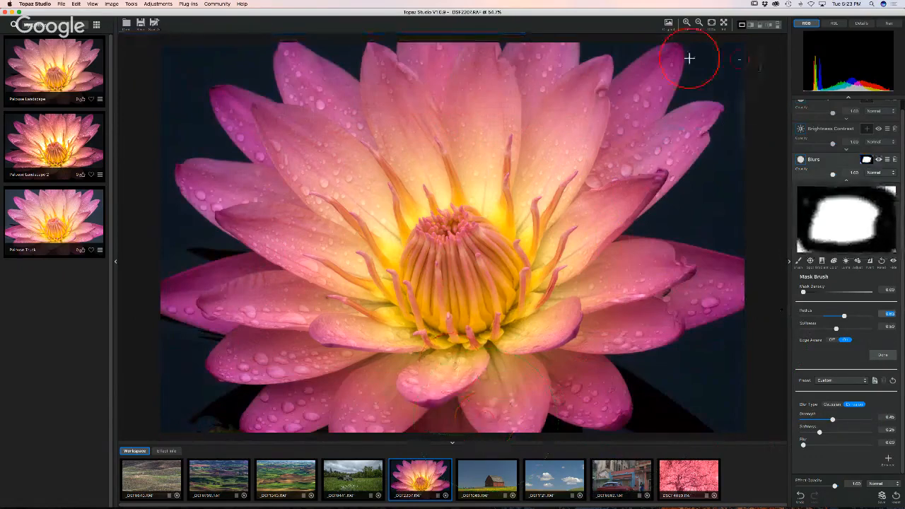
{"action": "mouse_move", "coordinate": [688, 56]}
{"action": "left_mouse_down"}
{"action": "mouse_move", "coordinate": [733, 52]}
{"action": "mouse_move", "coordinate": [689, 73]}
{"action": "mouse_move", "coordinate": [726, 121]}
{"action": "left_mouse_up"}
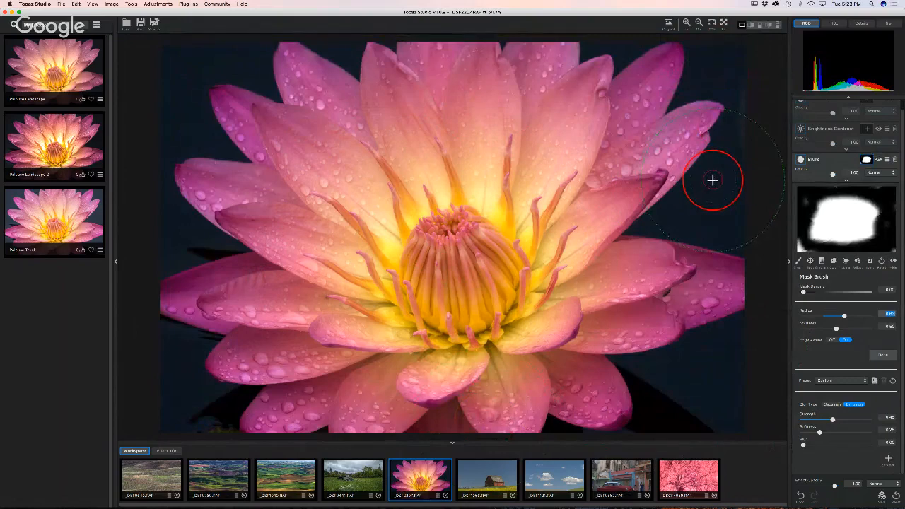
{"action": "left_click", "coordinate": [865, 162]}
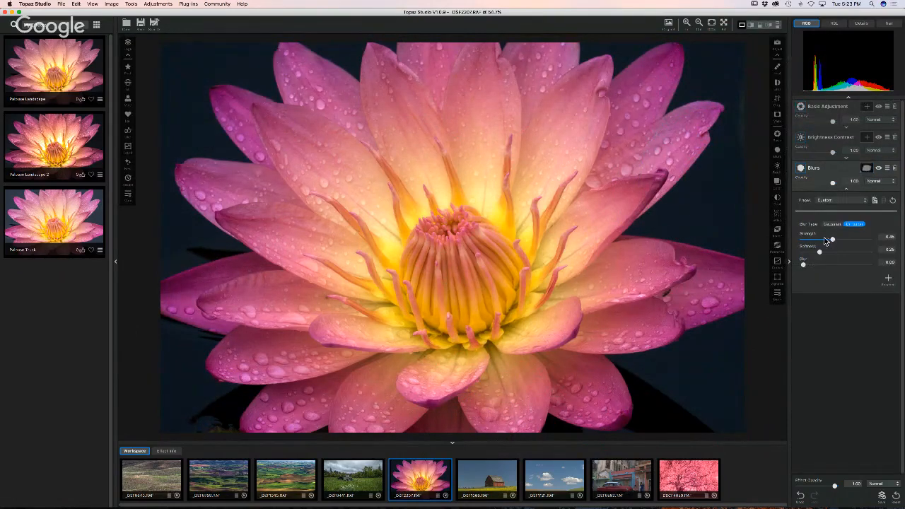
{"action": "mouse_move", "coordinate": [832, 240]}
{"action": "left_mouse_down"}
{"action": "mouse_move", "coordinate": [844, 241]}
{"action": "mouse_move", "coordinate": [820, 242]}
{"action": "mouse_move", "coordinate": [839, 242]}
{"action": "left_mouse_up"}
- Try Abstraction at size about 0.83 and opacity 0.38, then delete it and reopen the adjustments list
{"action": "left_click", "coordinate": [777, 295]}
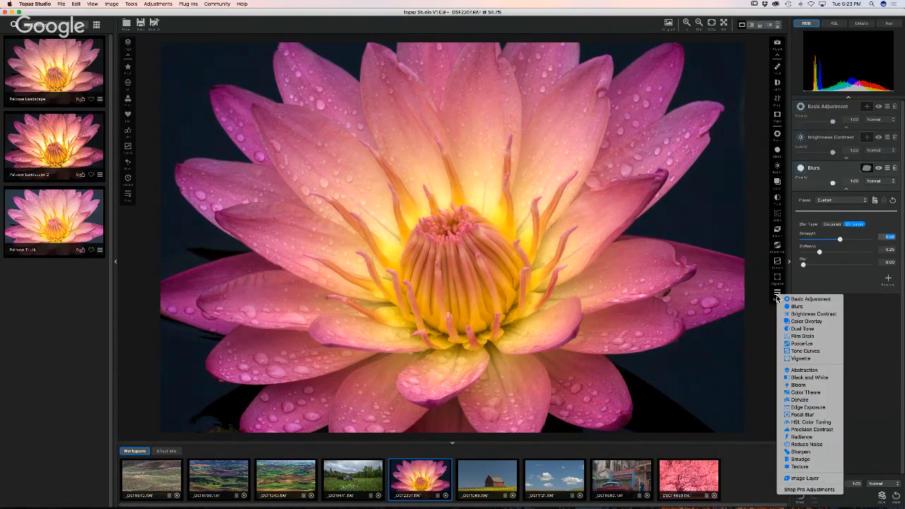
{"action": "left_click", "coordinate": [810, 370]}
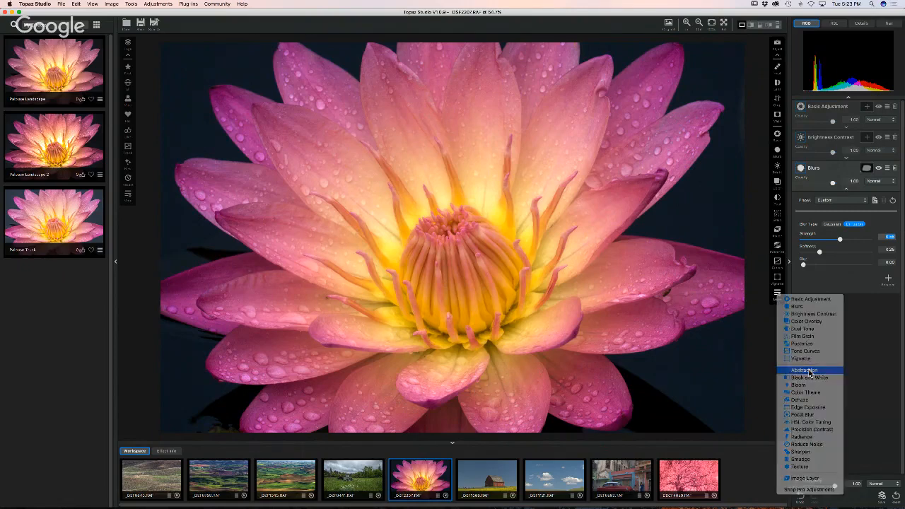
{"action": "left_click_drag", "start_coordinate": [803, 257], "coordinate": [835, 258]}
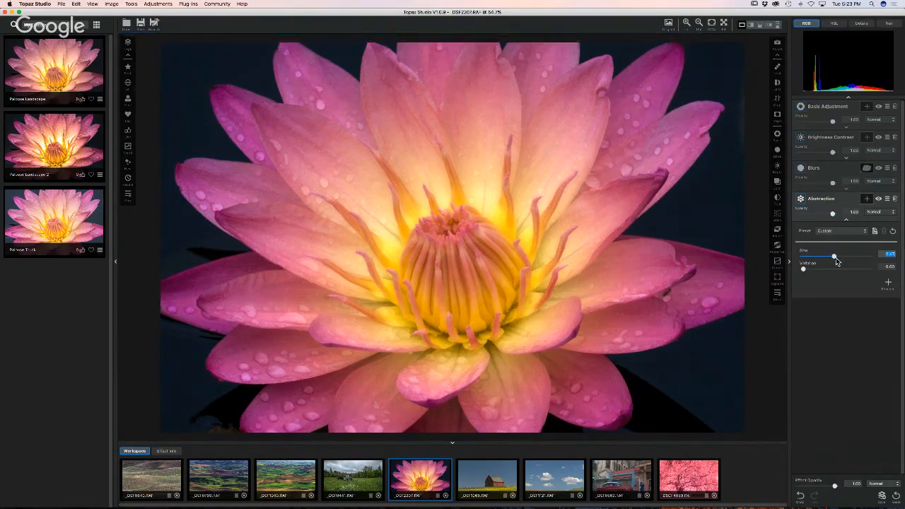
{"action": "mouse_move", "coordinate": [835, 261]}
{"action": "left_mouse_down"}
{"action": "mouse_move", "coordinate": [857, 262]}
{"action": "mouse_move", "coordinate": [822, 271]}
{"action": "left_mouse_up"}
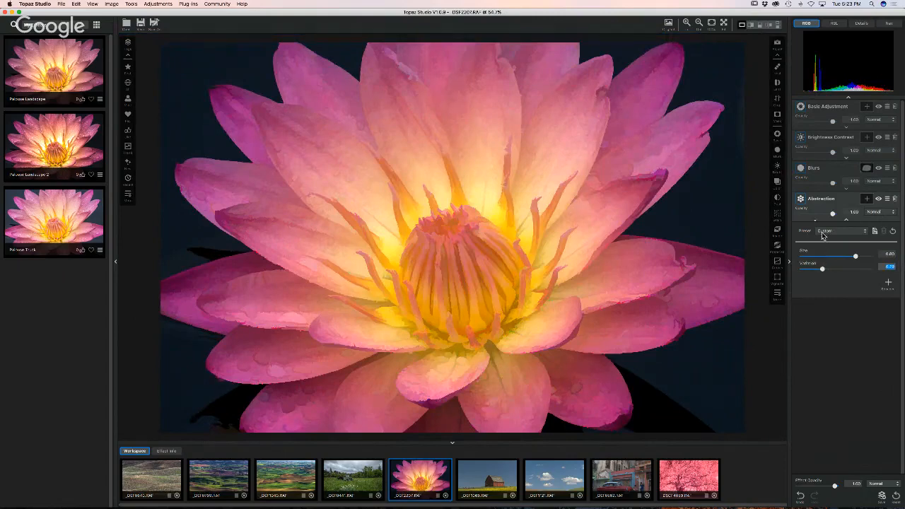
{"action": "left_click_drag", "start_coordinate": [832, 215], "coordinate": [798, 217]}
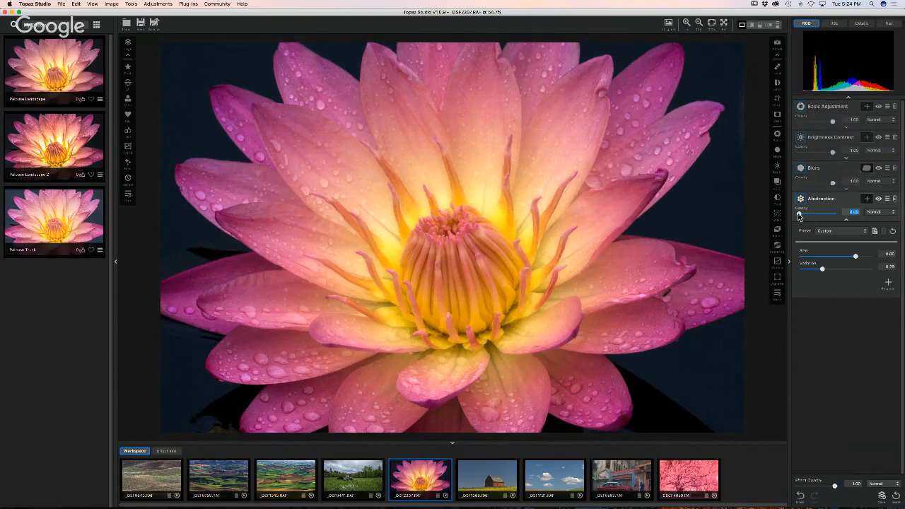
{"action": "left_click_drag", "start_coordinate": [799, 213], "coordinate": [835, 217]}
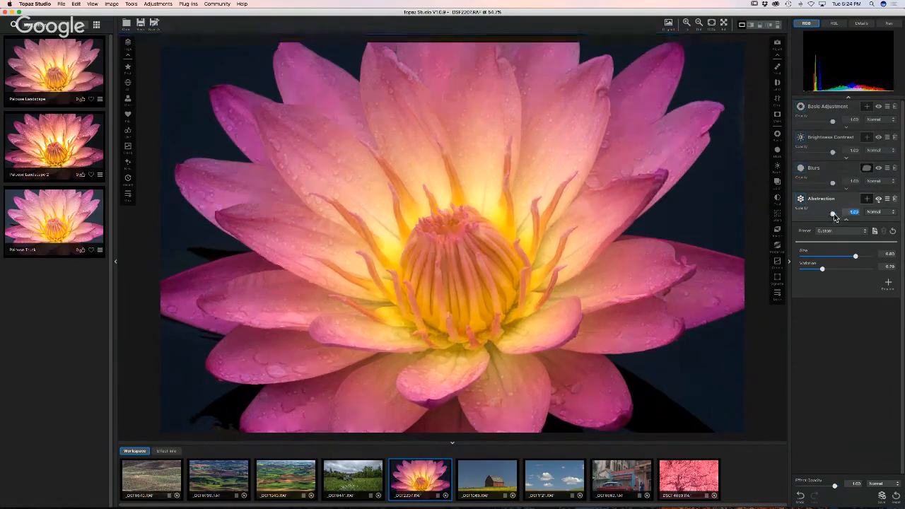
{"action": "left_click", "coordinate": [894, 198]}
{"action": "left_click", "coordinate": [778, 292]}
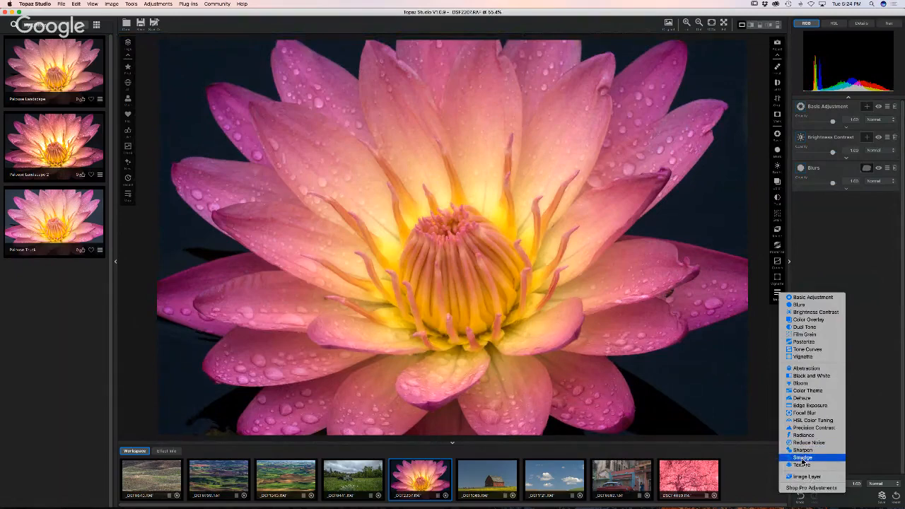
- Add a Smudge layer with higher strength, negative radius, sharpness about 0.2, at 0.83 opacity
{"action": "left_click", "coordinate": [803, 458]}
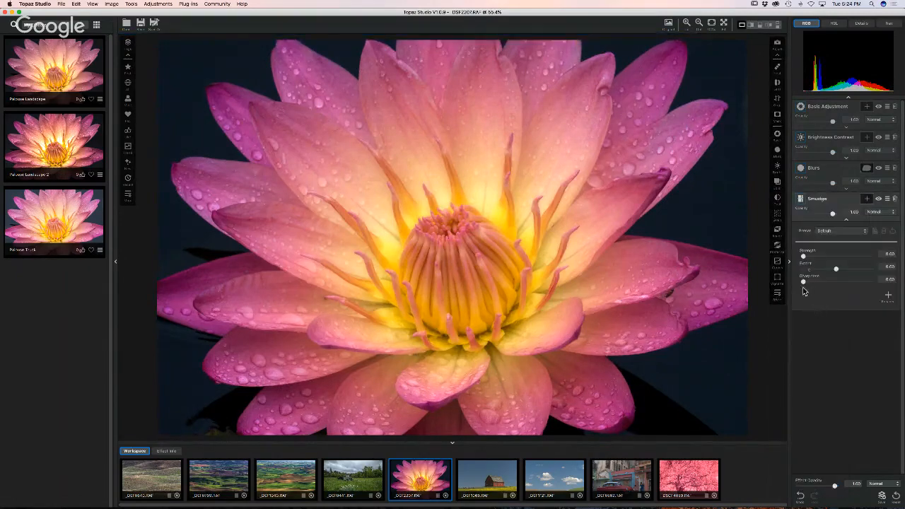
{"action": "mouse_move", "coordinate": [803, 256]}
{"action": "left_mouse_down"}
{"action": "mouse_move", "coordinate": [845, 260]}
{"action": "mouse_move", "coordinate": [824, 272]}
{"action": "mouse_move", "coordinate": [816, 269]}
{"action": "mouse_move", "coordinate": [856, 272]}
{"action": "left_mouse_up"}
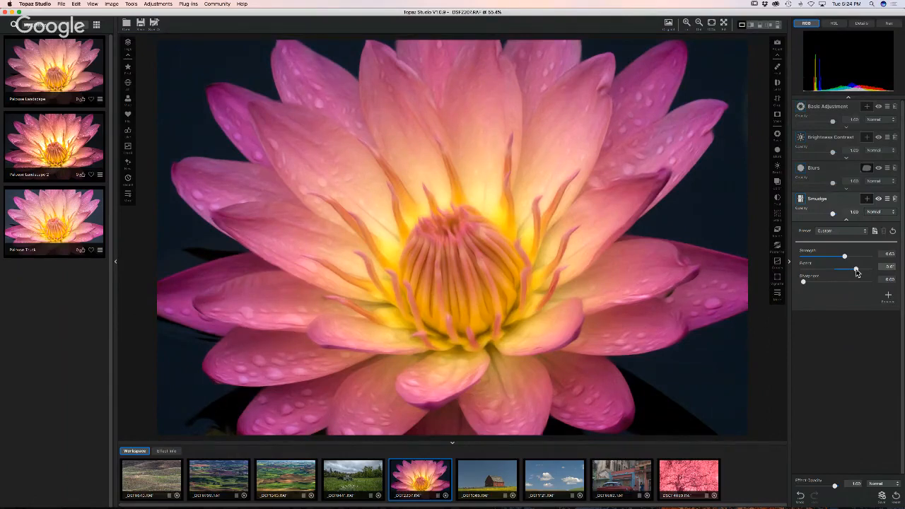
{"action": "left_click_drag", "start_coordinate": [856, 272], "coordinate": [817, 272]}
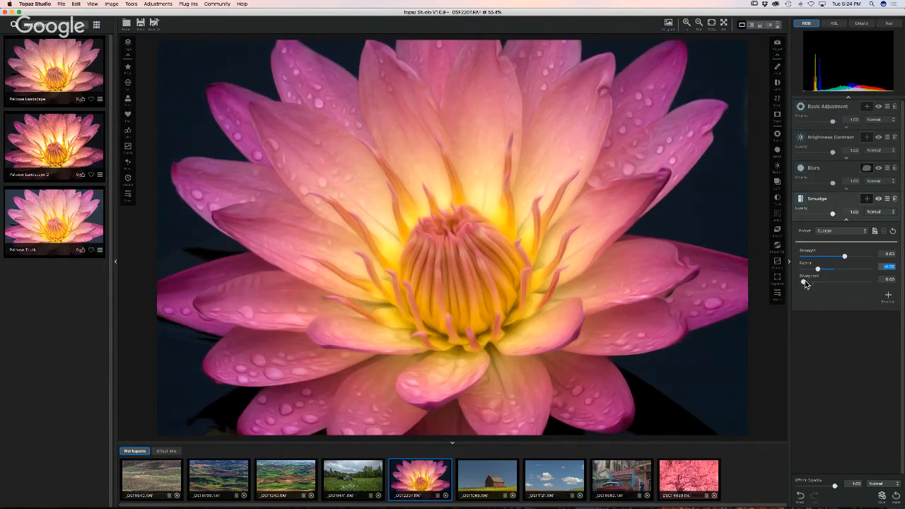
{"action": "left_click_drag", "start_coordinate": [803, 282], "coordinate": [816, 284]}
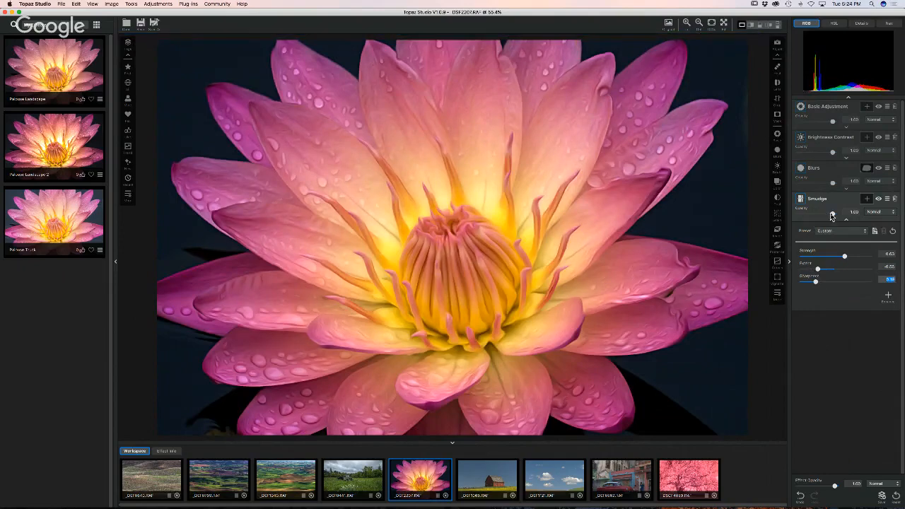
{"action": "left_click_drag", "start_coordinate": [830, 213], "coordinate": [816, 218]}
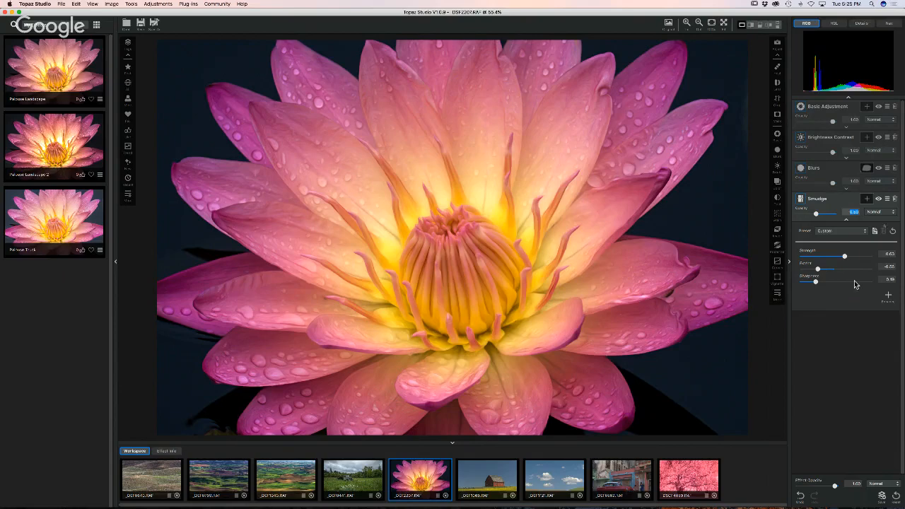
- Delete the Smudge layer, leaving Basic Adjustment, Brightness Contrast and Blurs
{"action": "left_click", "coordinate": [893, 199]}
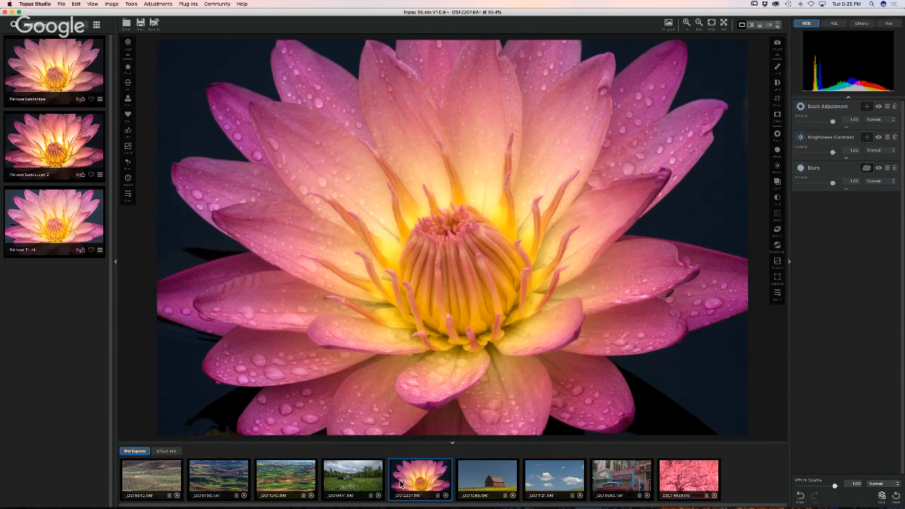
- Duplicate the lotus photo and resize the copy to 50 percent via Image Size
{"action": "right_click", "coordinate": [437, 499]}
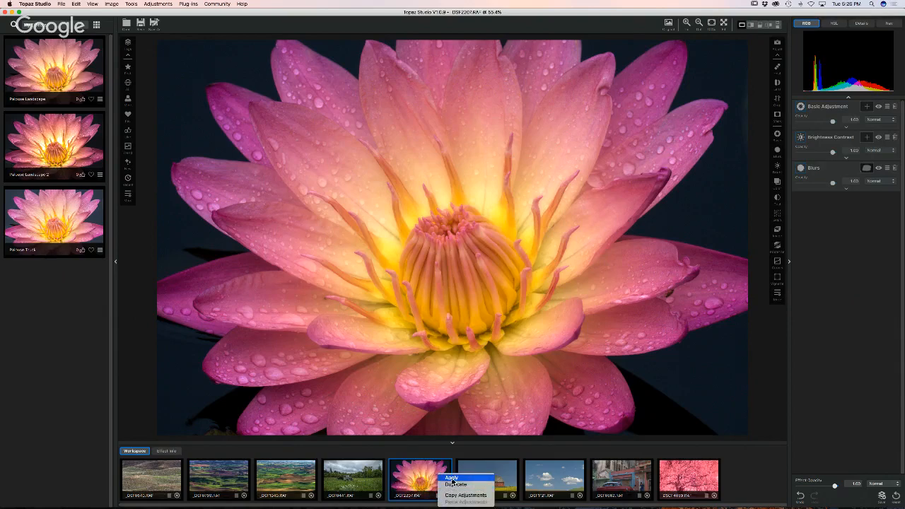
{"action": "left_click", "coordinate": [453, 482]}
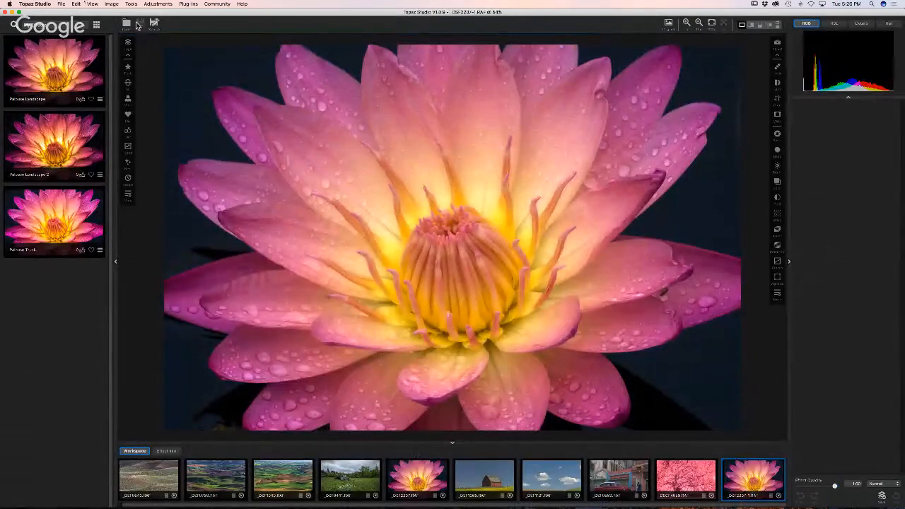
{"action": "left_click", "coordinate": [111, 4]}
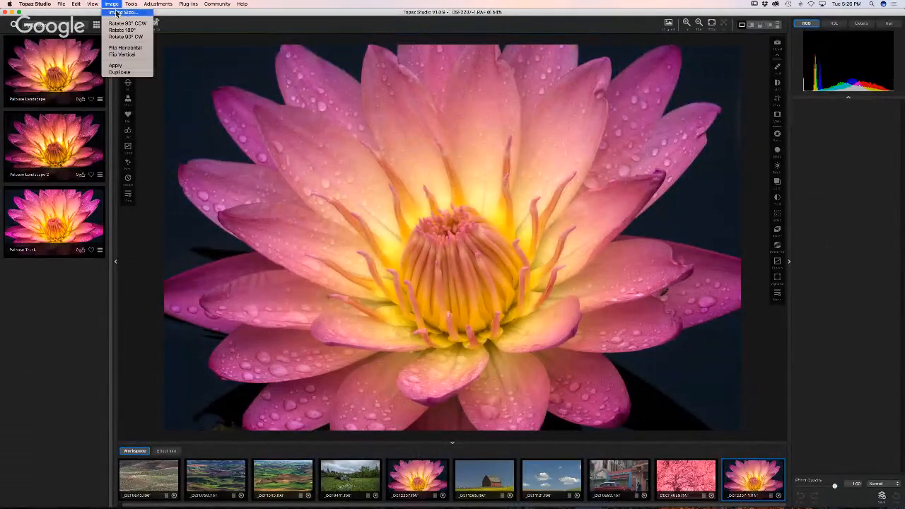
{"action": "left_click", "coordinate": [118, 13]}
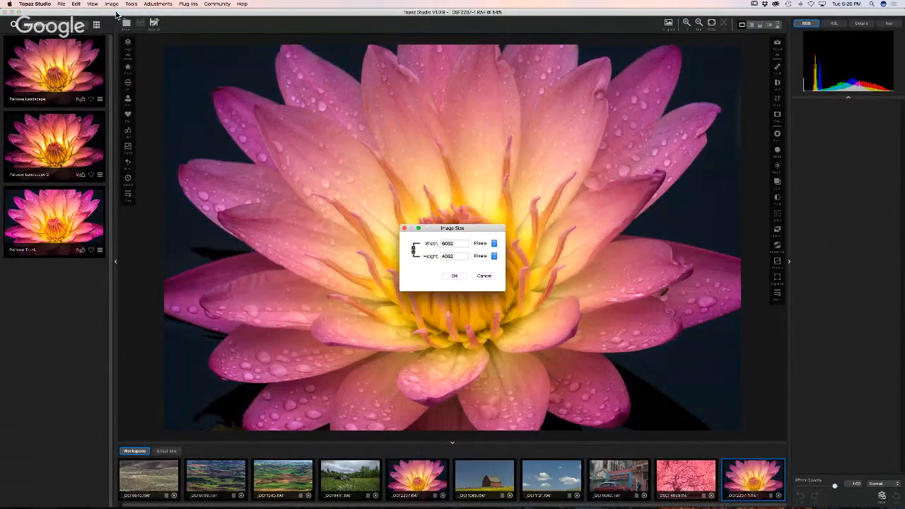
{"action": "left_click", "coordinate": [483, 245]}
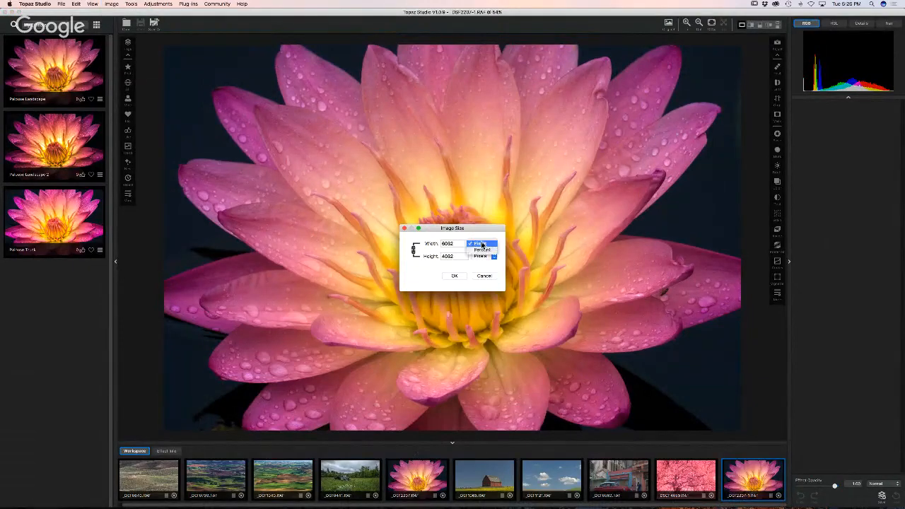
{"action": "left_click", "coordinate": [482, 251]}
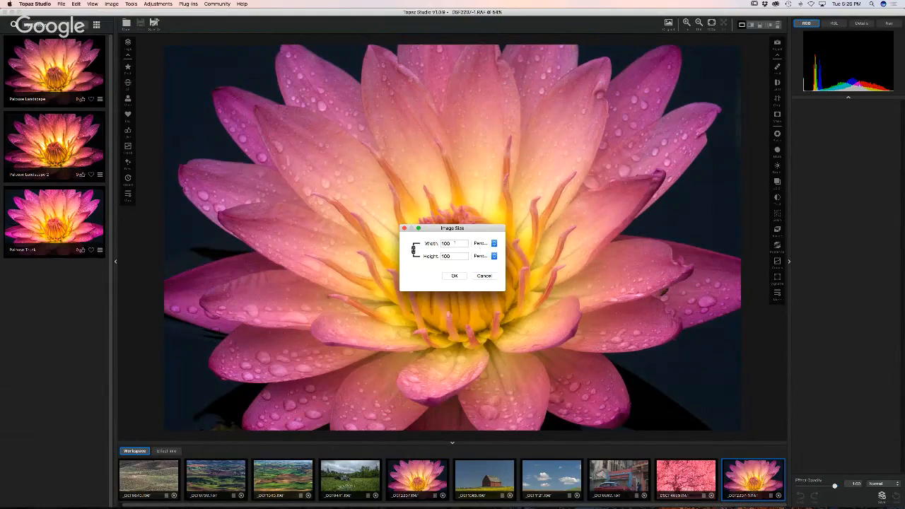
{"action": "left_click_drag", "start_coordinate": [451, 243], "coordinate": [425, 242]}
{"action": "type", "text": "50"}
{"action": "left_click", "coordinate": [454, 276]}
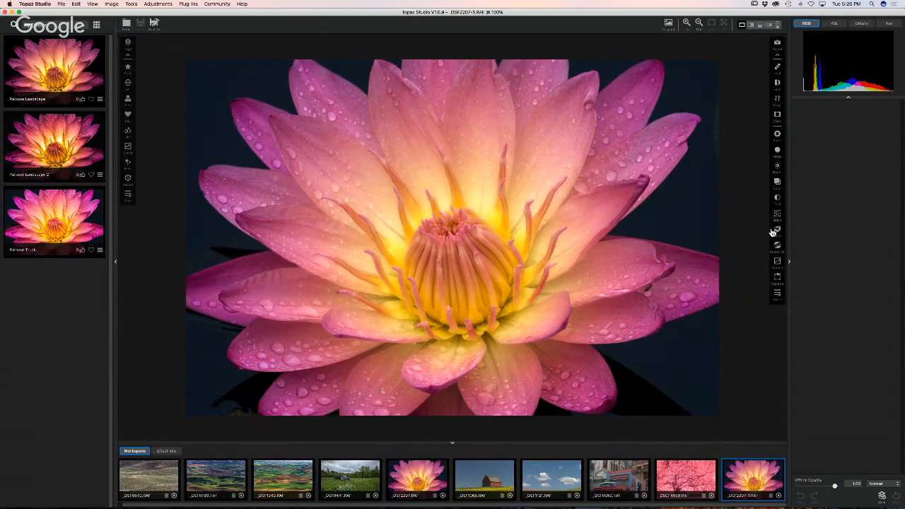
- Open the half-size lotus copy in Topaz Impression 2 from the Plug-ins menu
{"action": "left_click", "coordinate": [776, 293]}
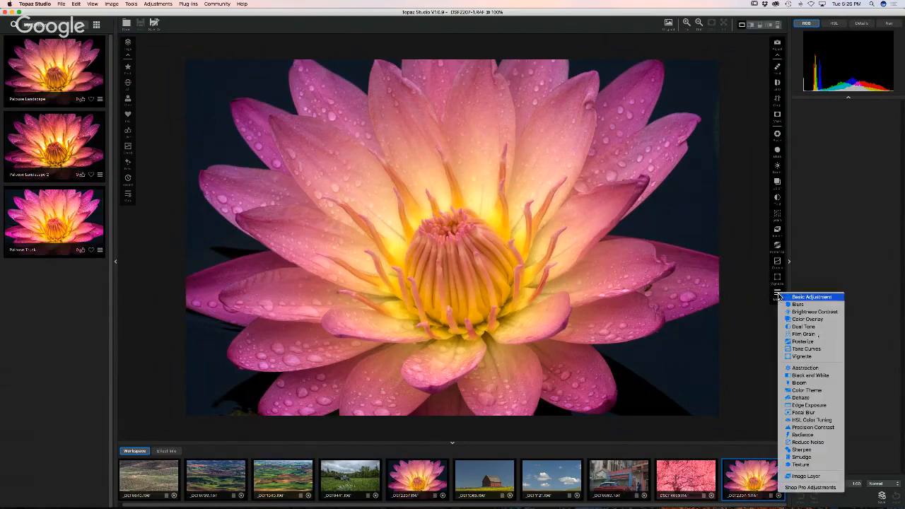
{"action": "left_click", "coordinate": [775, 295]}
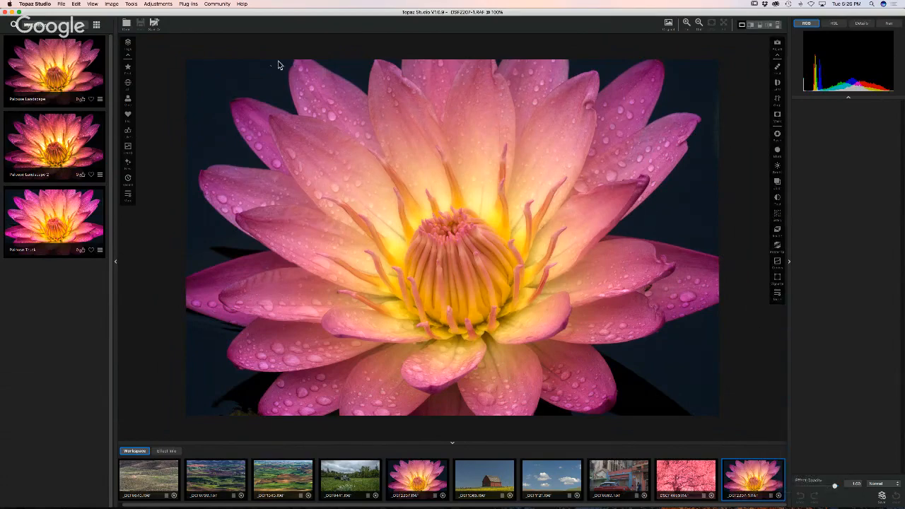
{"action": "left_click", "coordinate": [187, 4]}
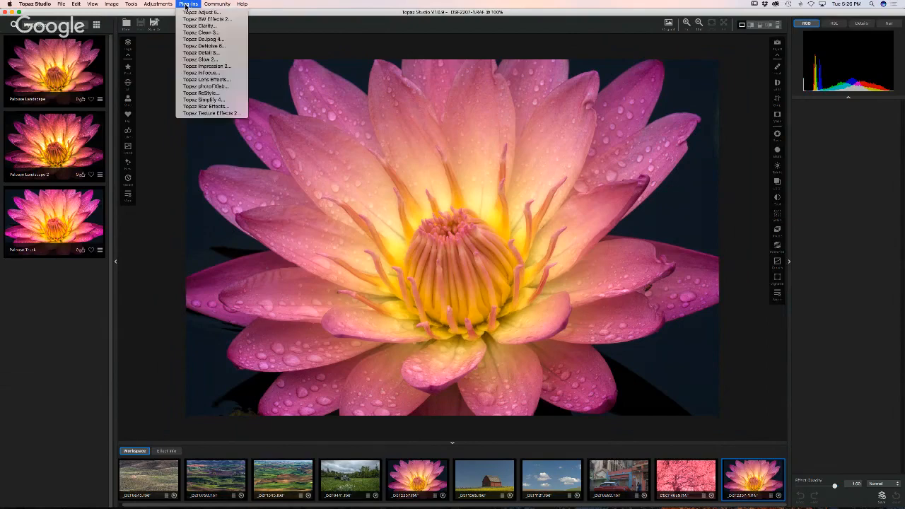
{"action": "left_click", "coordinate": [211, 66]}
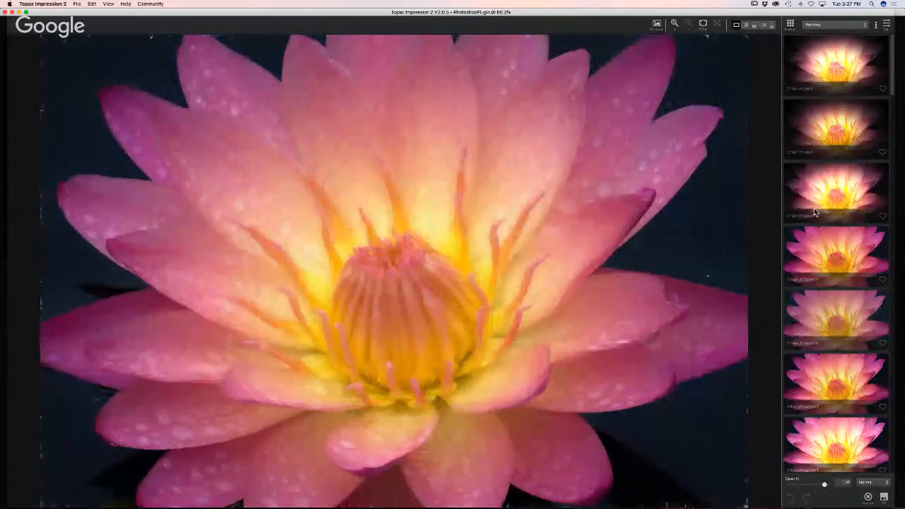
- Preview the fourth, fifth and sixth Painting presets on the lotus
{"action": "left_click", "coordinate": [820, 254]}
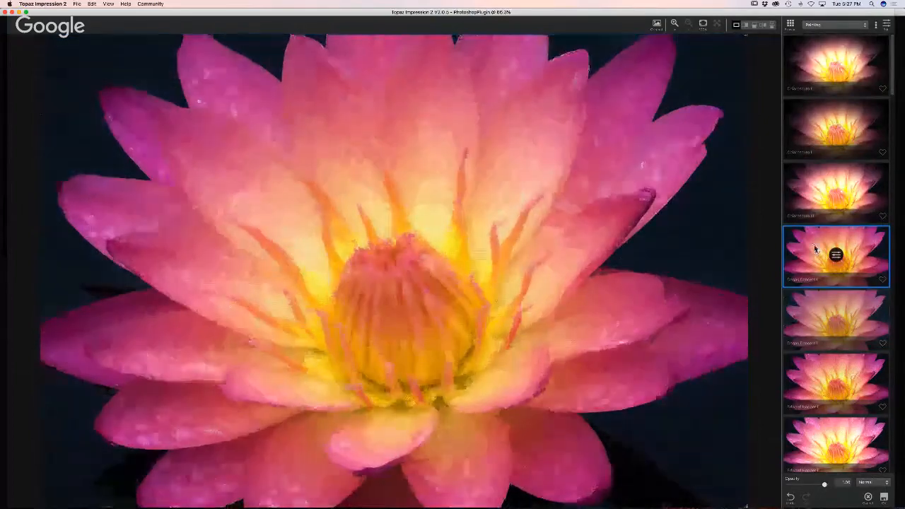
{"action": "left_click", "coordinate": [813, 313]}
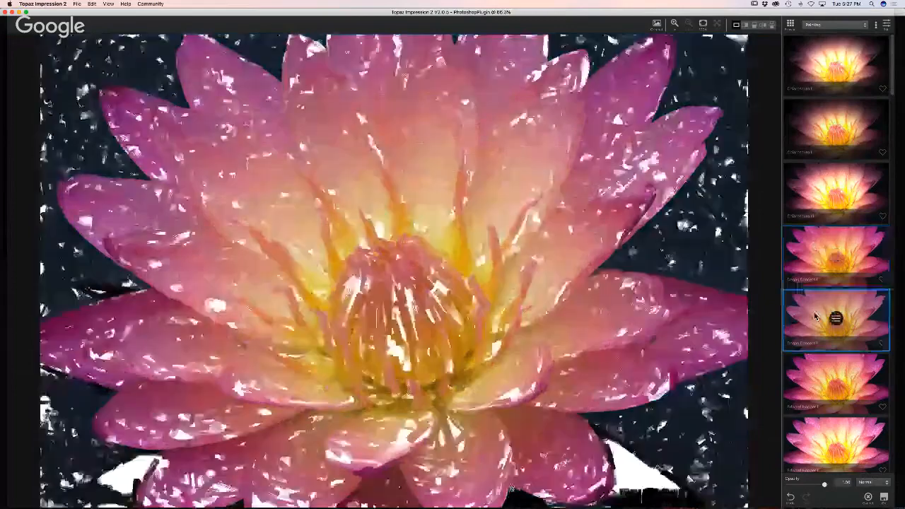
{"action": "left_click", "coordinate": [810, 375]}
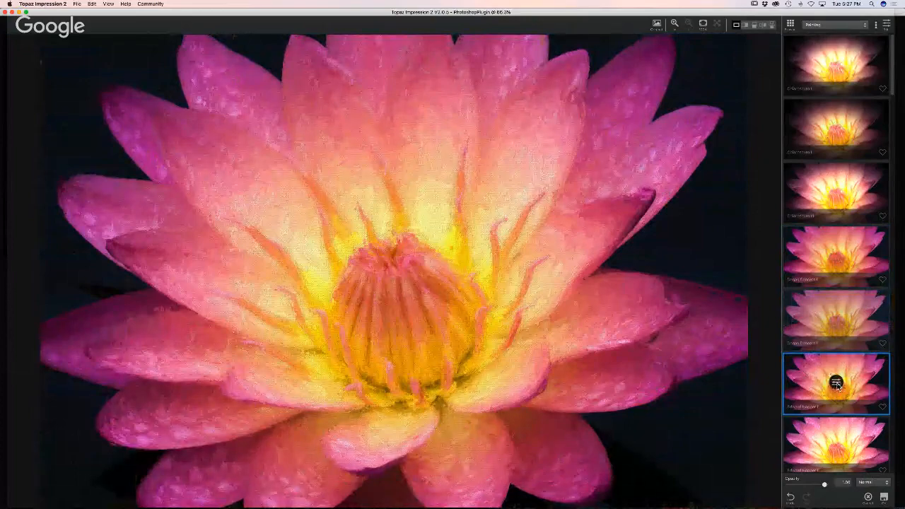
- Tweak the Edward Hopper preset: circular stroke, Med strokes, slightly lower paint volume
{"action": "left_click", "coordinate": [835, 382]}
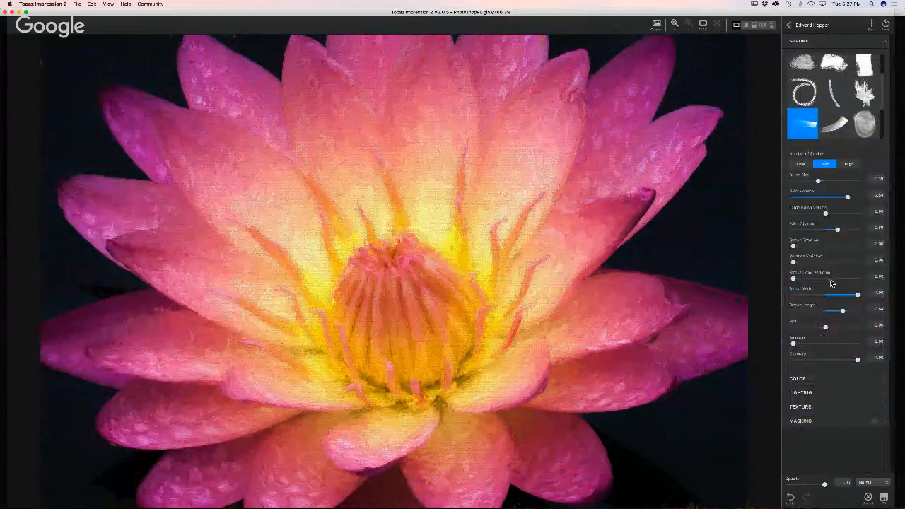
{"action": "left_click", "coordinate": [812, 101]}
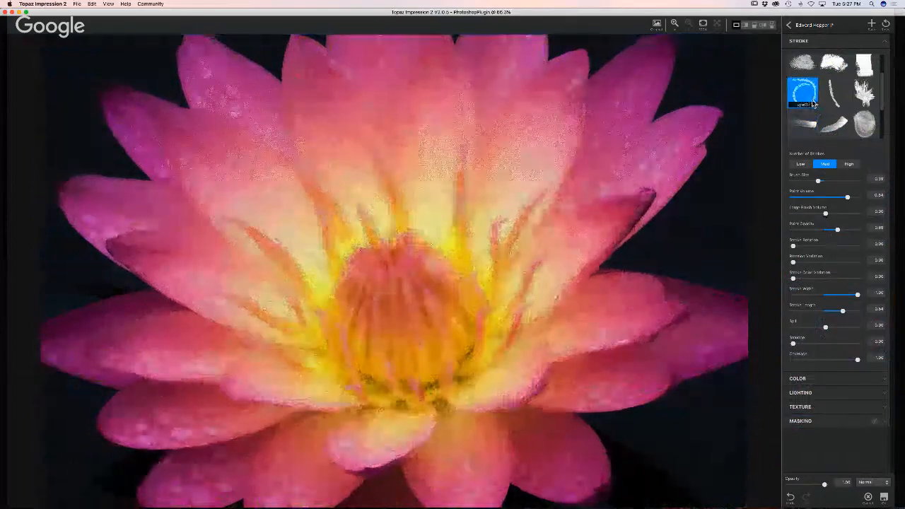
{"action": "left_click", "coordinate": [848, 164]}
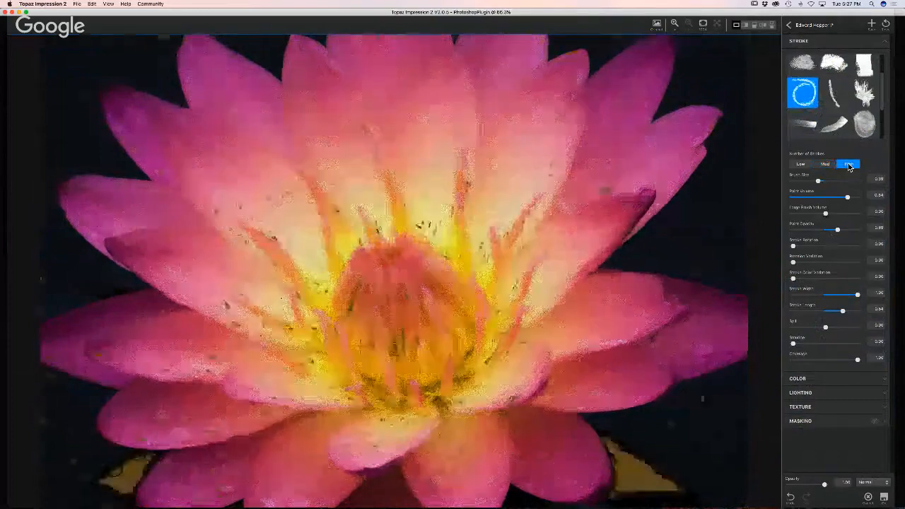
{"action": "left_click", "coordinate": [822, 164]}
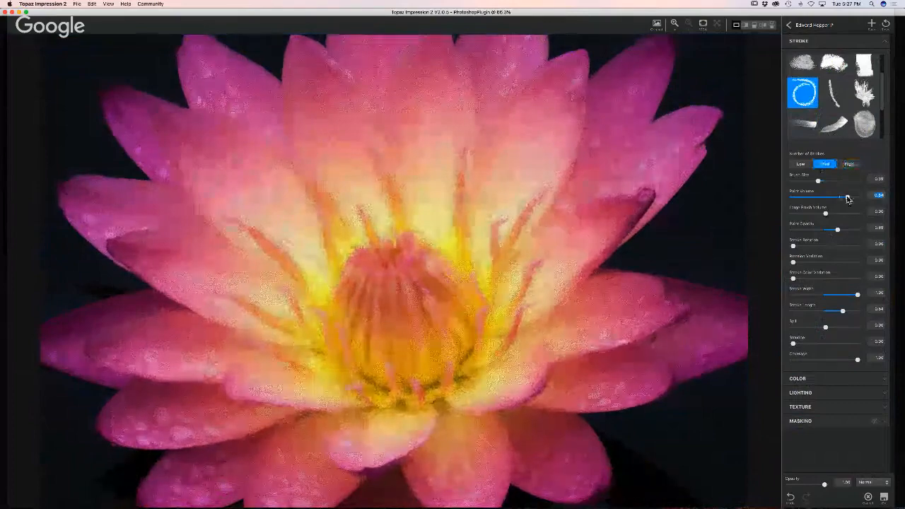
{"action": "left_click_drag", "start_coordinate": [847, 198], "coordinate": [832, 199]}
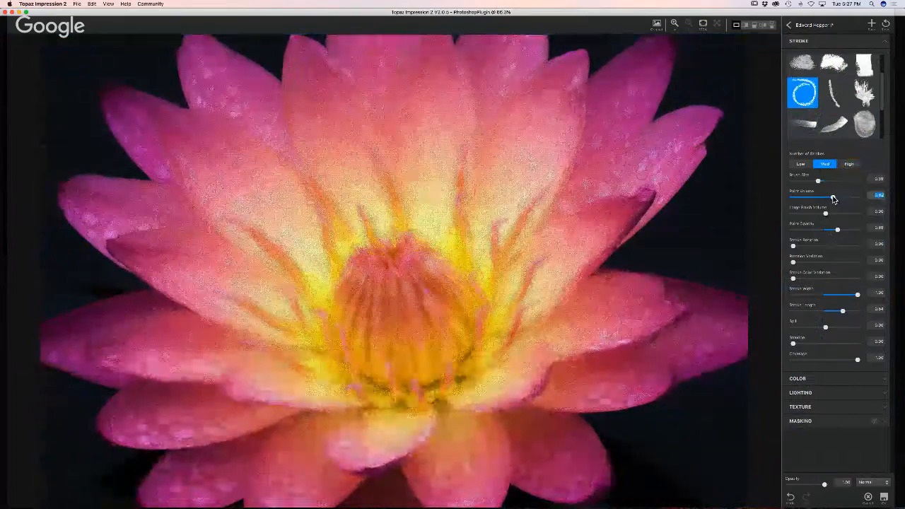
{"action": "left_click", "coordinate": [788, 26]}
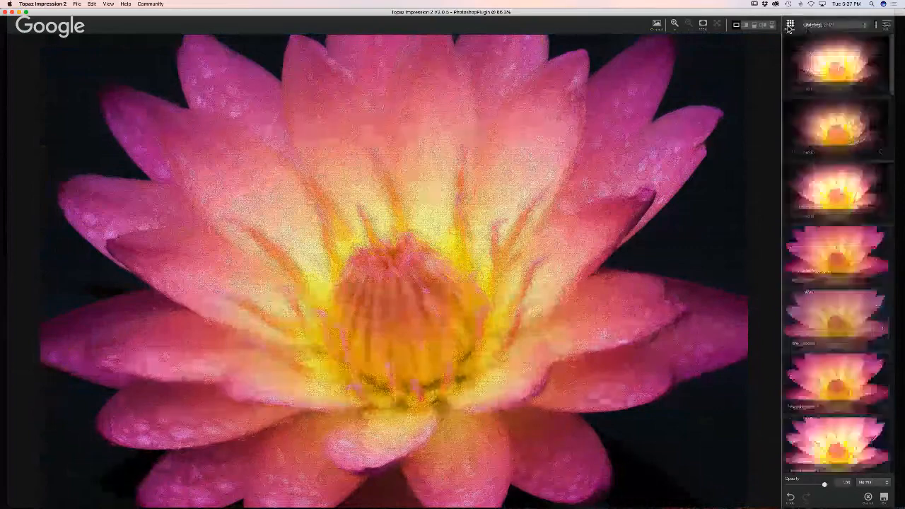
- Search presets for 'Georgio', apply Georgia O'Keeffe, and reduce its opacity to about 0.6
{"action": "left_click", "coordinate": [874, 26]}
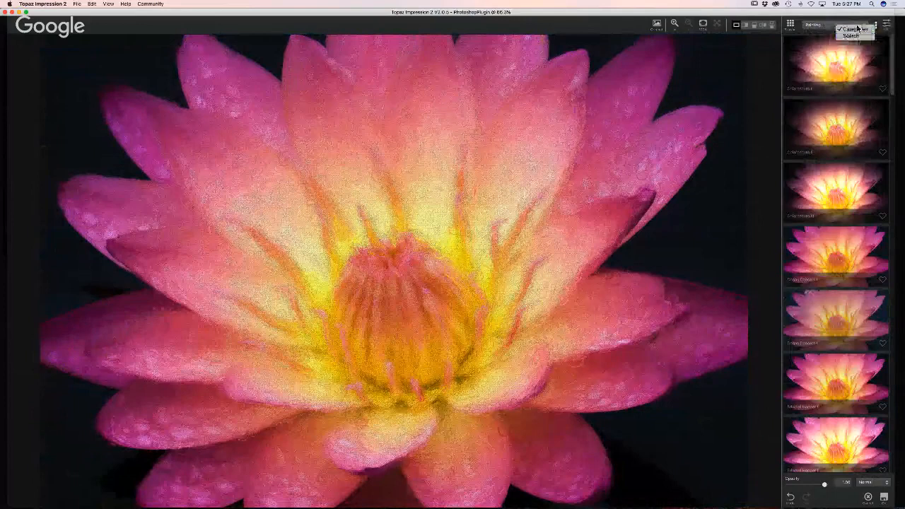
{"action": "left_click", "coordinate": [855, 29]}
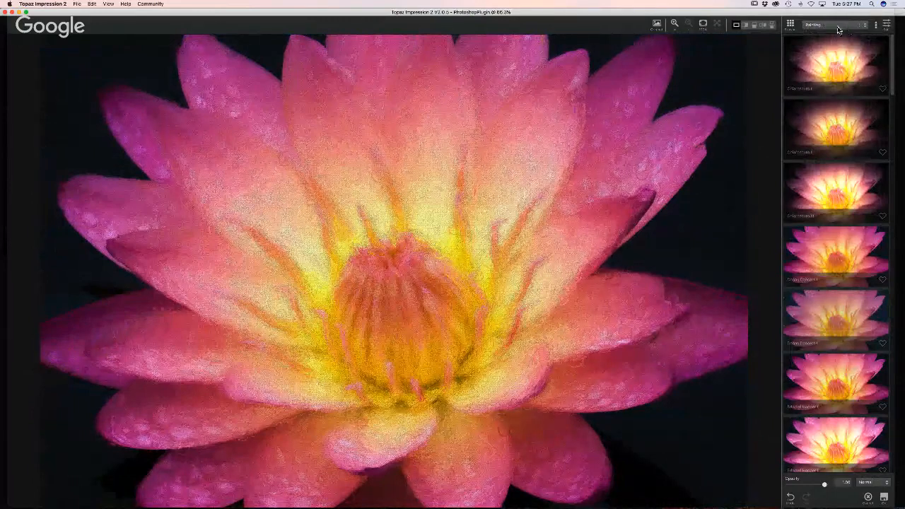
{"action": "left_click", "coordinate": [876, 28]}
{"action": "left_click", "coordinate": [852, 37]}
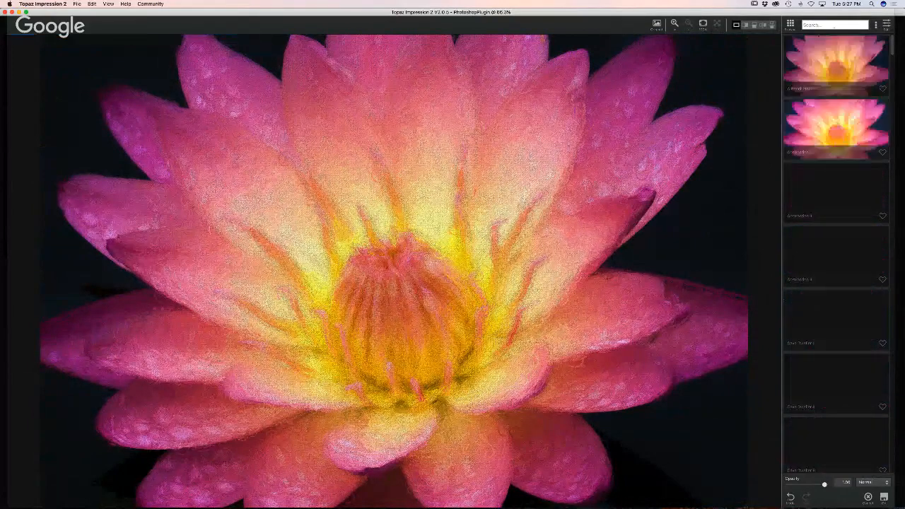
{"action": "type", "text": "Ge"}
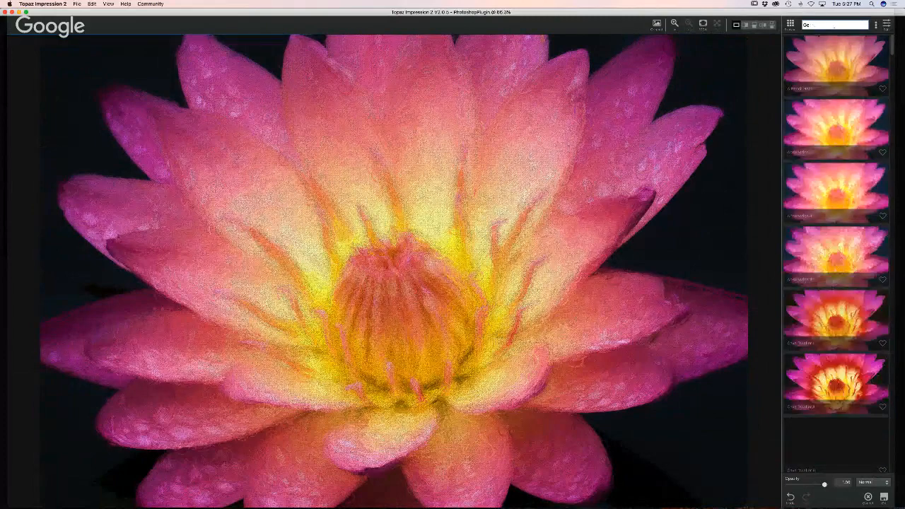
{"action": "type", "text": "orgio"}
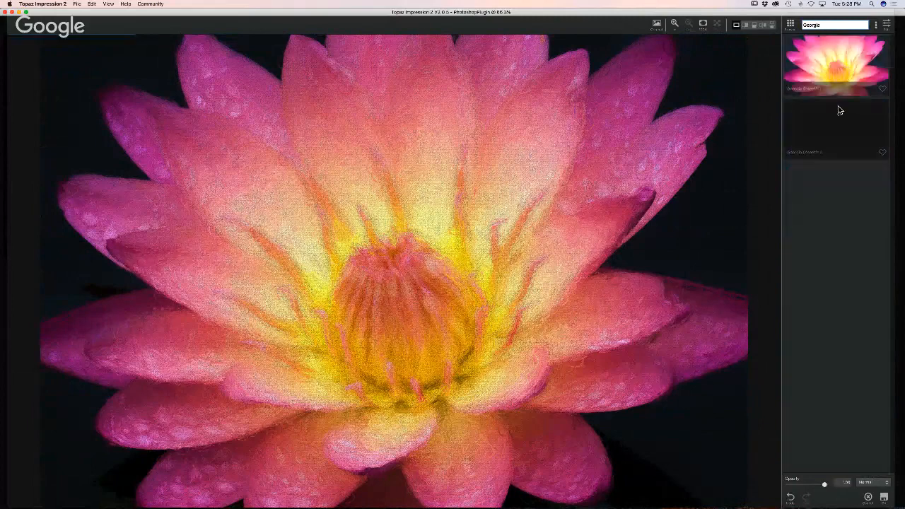
{"action": "left_click", "coordinate": [825, 126]}
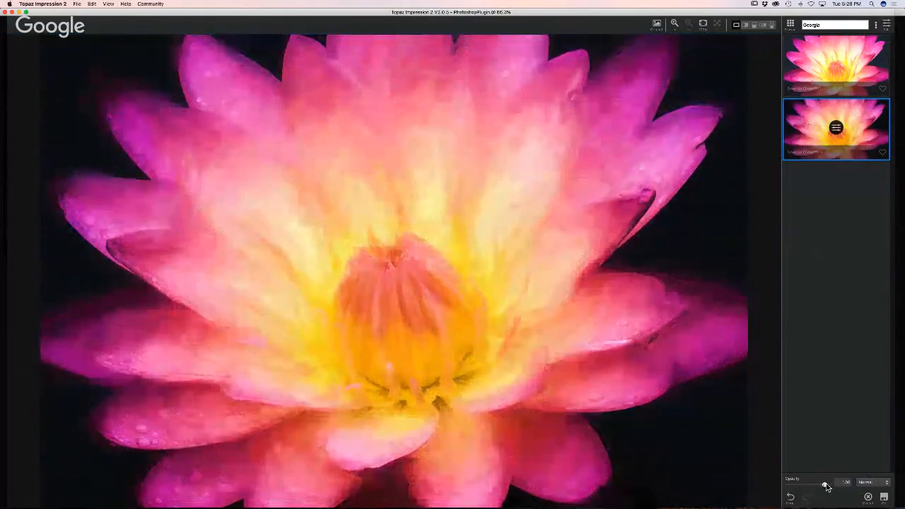
{"action": "left_click_drag", "start_coordinate": [824, 485], "coordinate": [815, 486]}
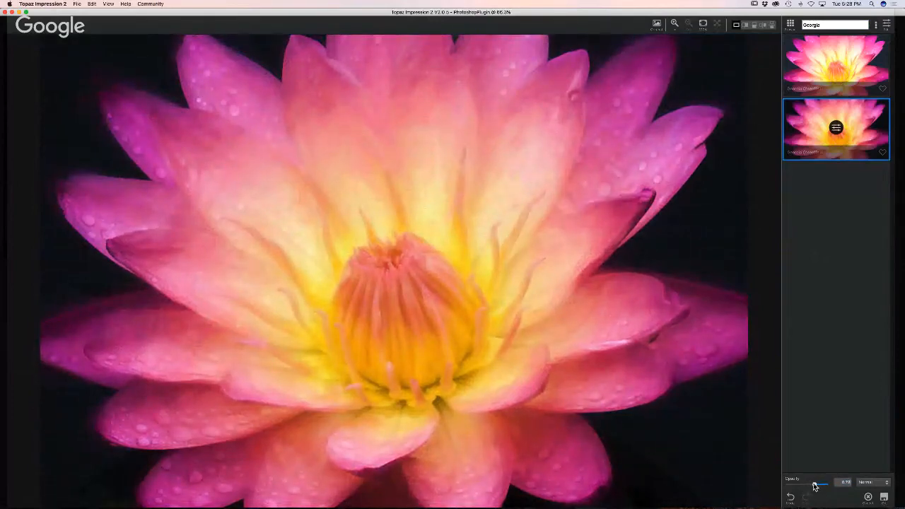
{"action": "left_click_drag", "start_coordinate": [823, 486], "coordinate": [814, 486]}
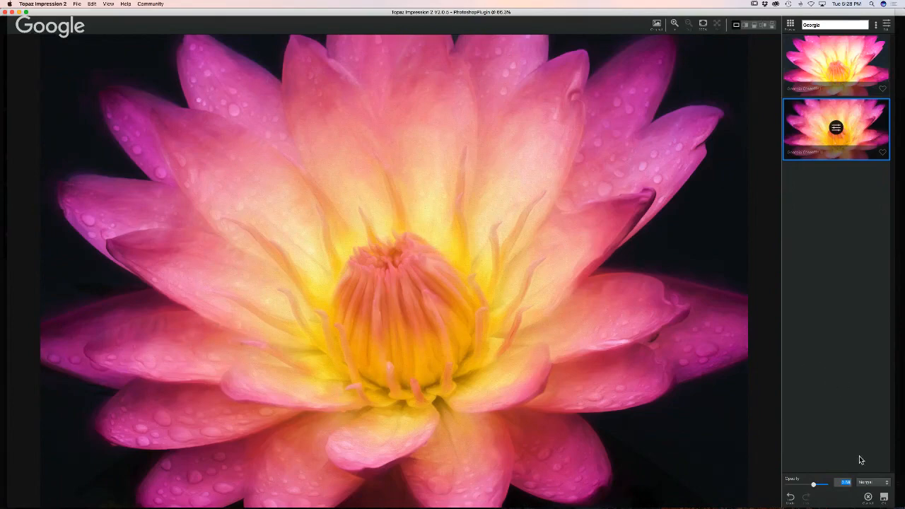
- Cancel Impression 2 so the painterly effect is not applied to the water lily
{"action": "left_click", "coordinate": [883, 499]}
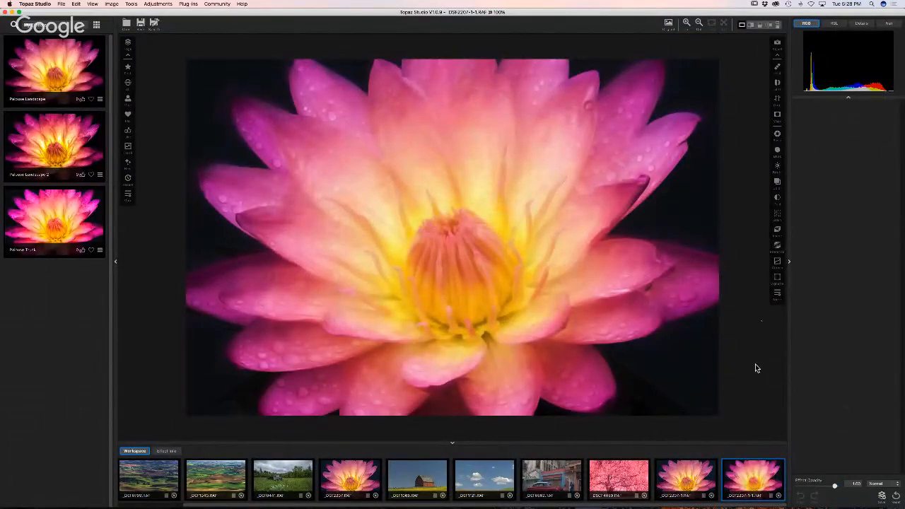
- Add a Texture adjustment to the water lily, delete it, and switch to the red barn photo
{"action": "left_click", "coordinate": [776, 294]}
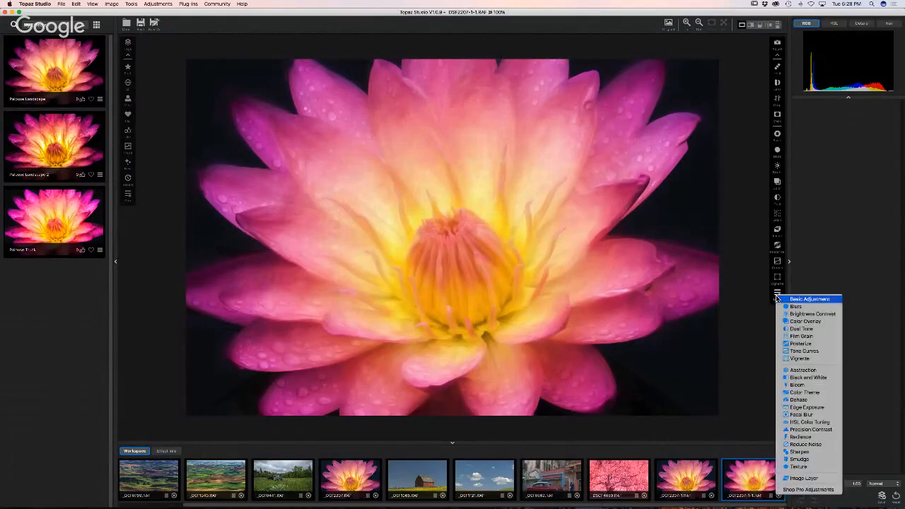
{"action": "left_click", "coordinate": [797, 467]}
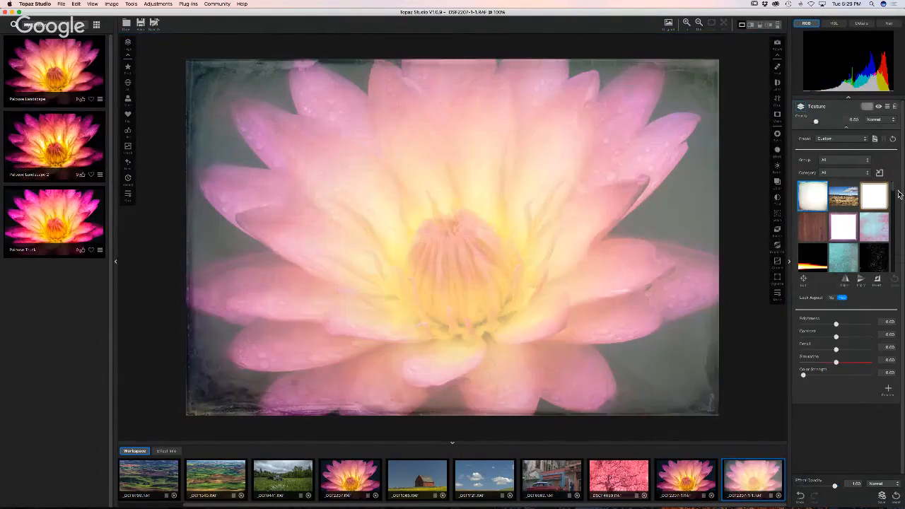
{"action": "left_click", "coordinate": [894, 107]}
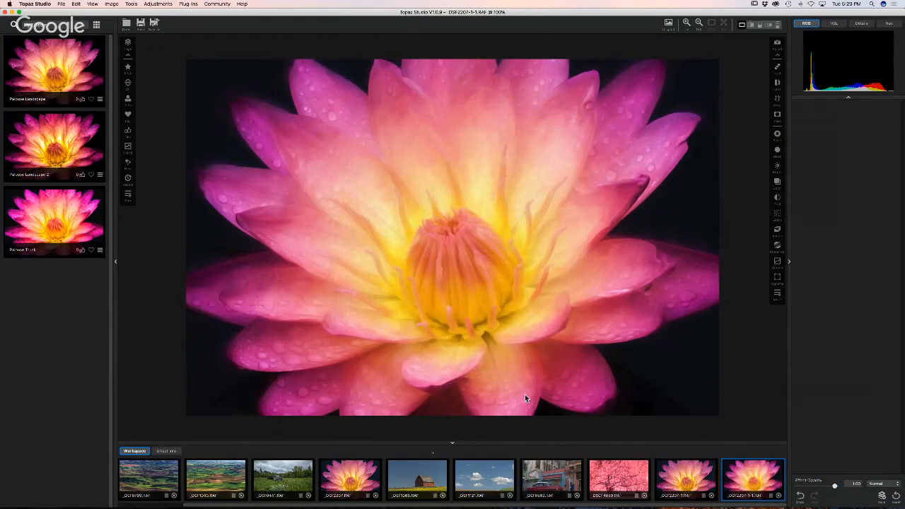
{"action": "left_click", "coordinate": [416, 479]}
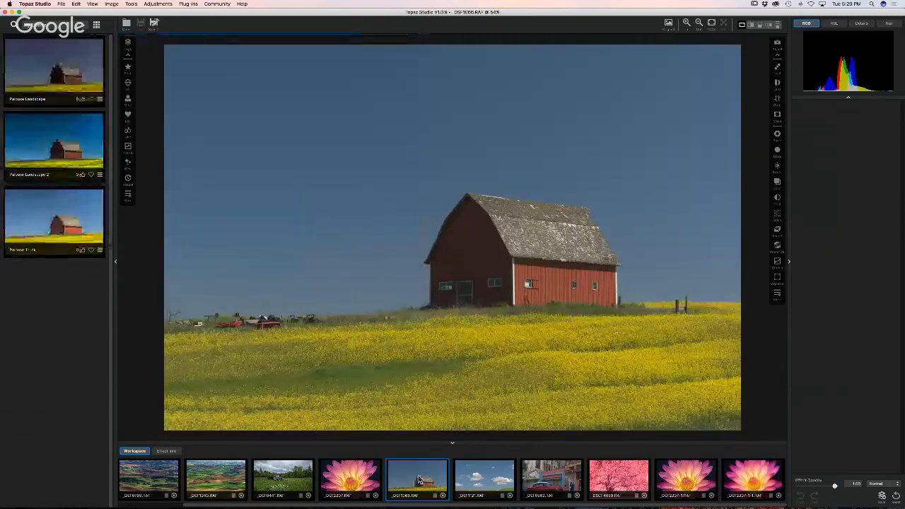
- Lower the barn's exposure, then darken the clouds photo, set saturation 0.48, and tune its shadows and highlights
{"action": "left_click", "coordinate": [777, 135]}
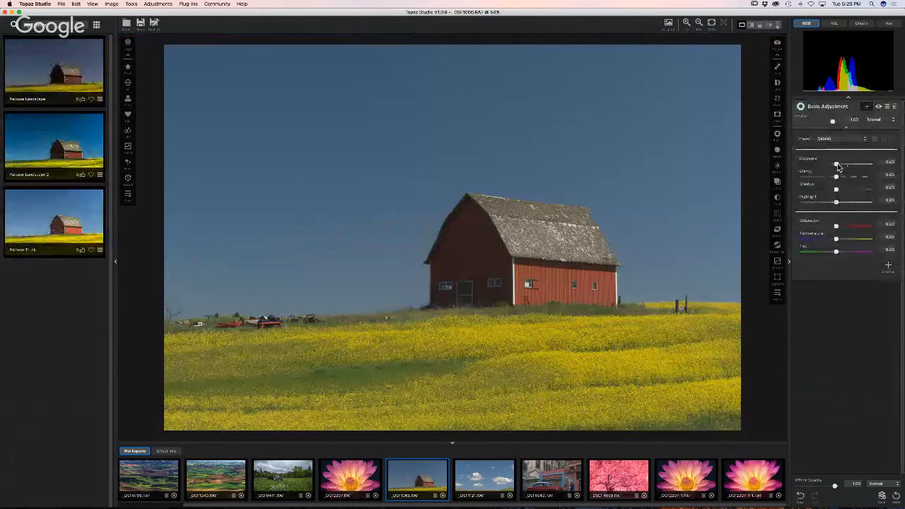
{"action": "left_click_drag", "start_coordinate": [837, 167], "coordinate": [852, 230]}
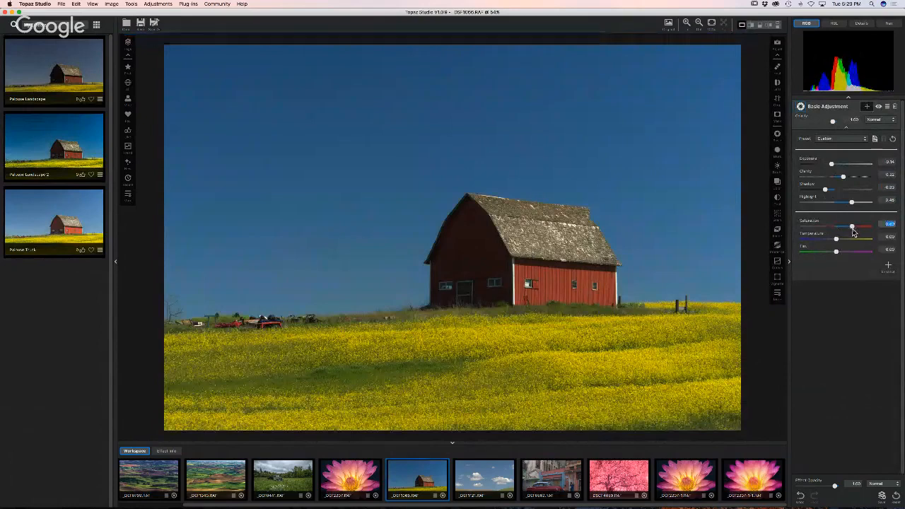
{"action": "left_click", "coordinate": [484, 495]}
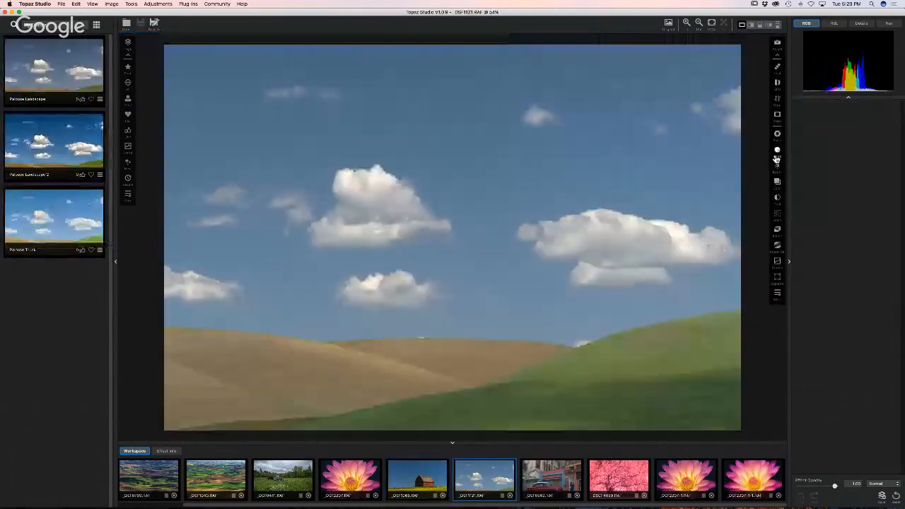
{"action": "left_click", "coordinate": [775, 135]}
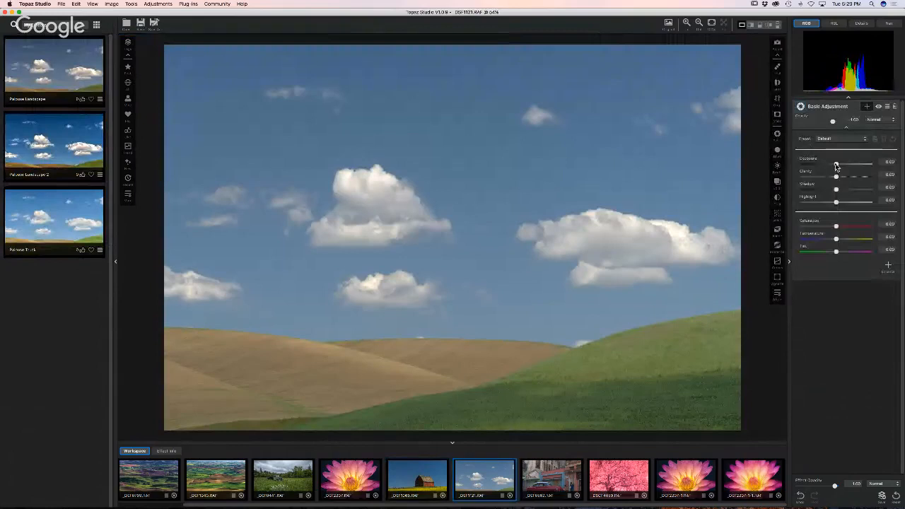
{"action": "left_click_drag", "start_coordinate": [836, 163], "coordinate": [826, 164]}
{"action": "mouse_move", "coordinate": [836, 227]}
{"action": "left_mouse_down"}
{"action": "mouse_move", "coordinate": [854, 230]}
{"action": "mouse_move", "coordinate": [846, 228]}
{"action": "left_mouse_up"}
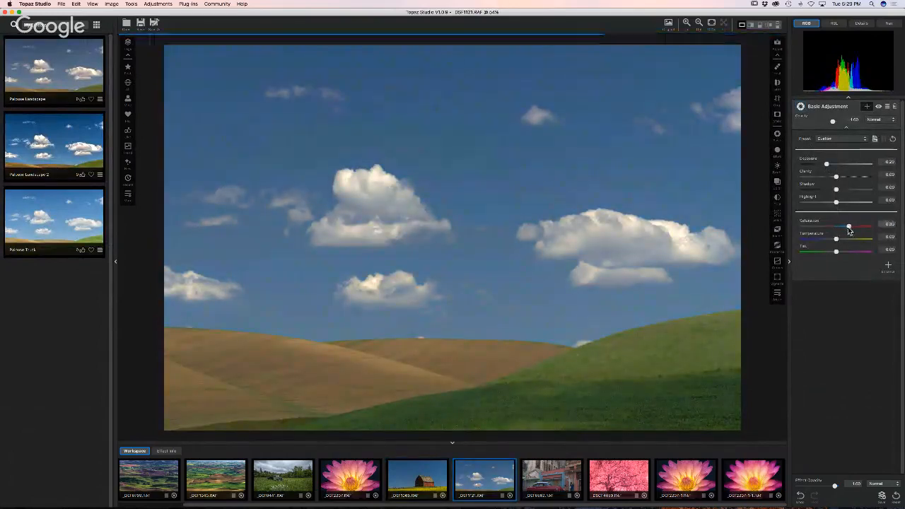
{"action": "left_click_drag", "start_coordinate": [834, 190], "coordinate": [830, 166]}
{"action": "key", "text": "Left"}
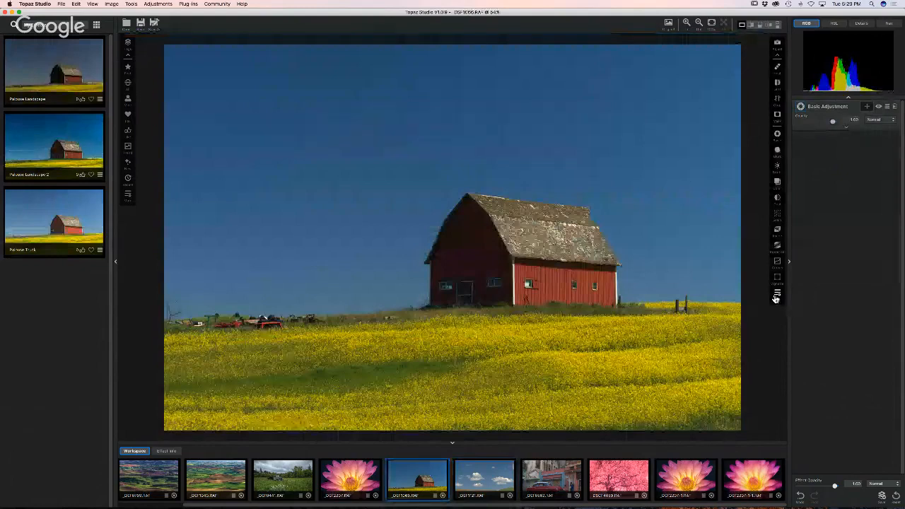
- Add an Image Layer holding the clouds photo over the barn at reduced opacity
{"action": "left_click", "coordinate": [775, 298]}
{"action": "left_click", "coordinate": [798, 482]}
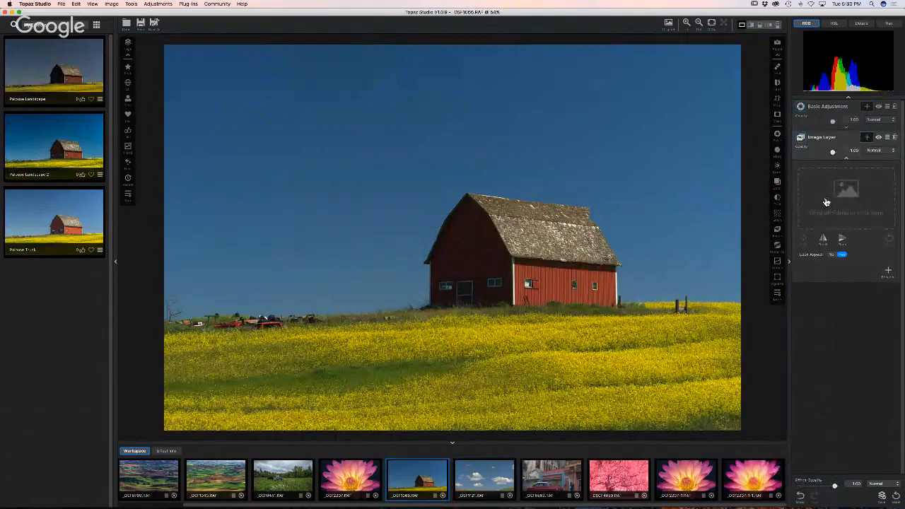
{"action": "left_click_drag", "start_coordinate": [482, 488], "coordinate": [838, 195]}
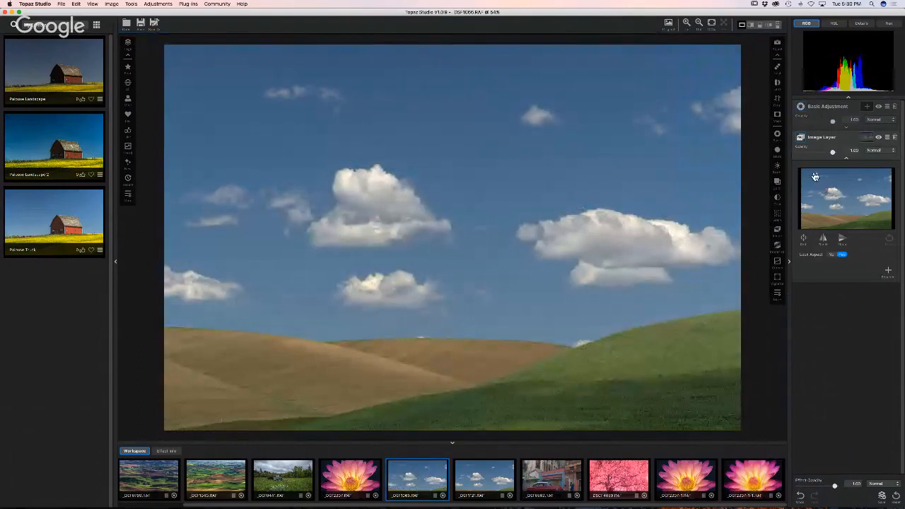
{"action": "left_click_drag", "start_coordinate": [832, 154], "coordinate": [821, 155]}
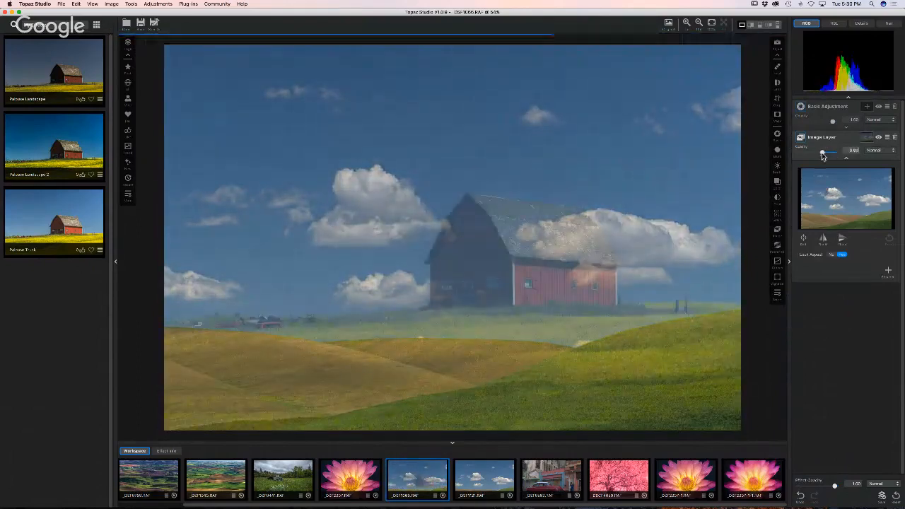
- Move the cloud layer up and left, widen it slightly, and add a mask to it
{"action": "left_click", "coordinate": [804, 239]}
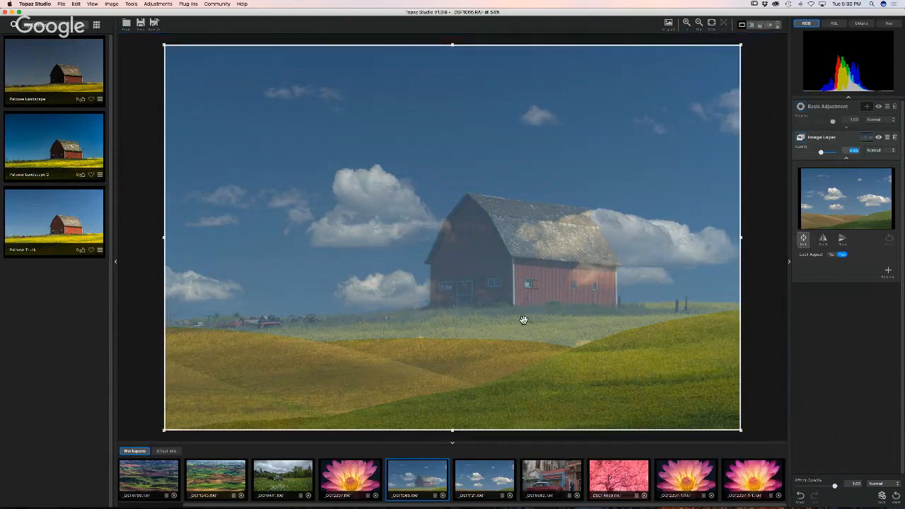
{"action": "left_click_drag", "start_coordinate": [521, 318], "coordinate": [525, 271]}
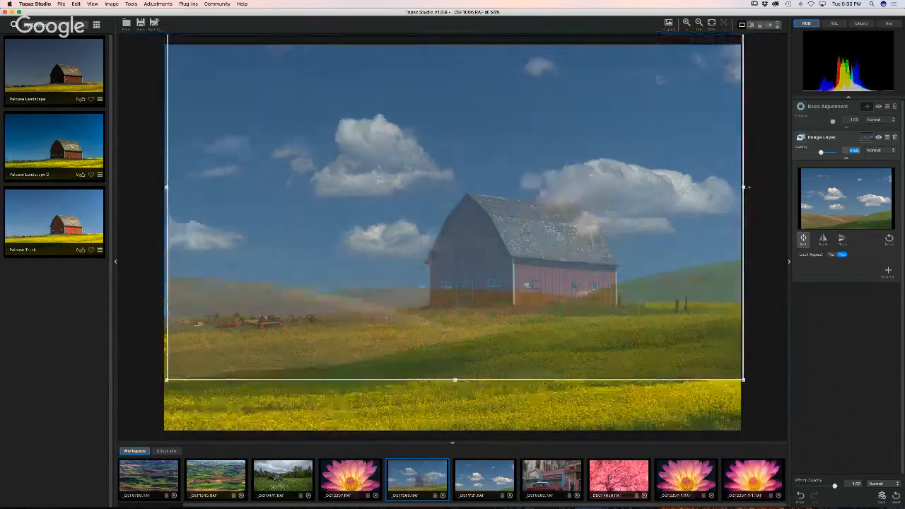
{"action": "left_click_drag", "start_coordinate": [744, 188], "coordinate": [749, 187]}
{"action": "left_click_drag", "start_coordinate": [672, 202], "coordinate": [658, 156]}
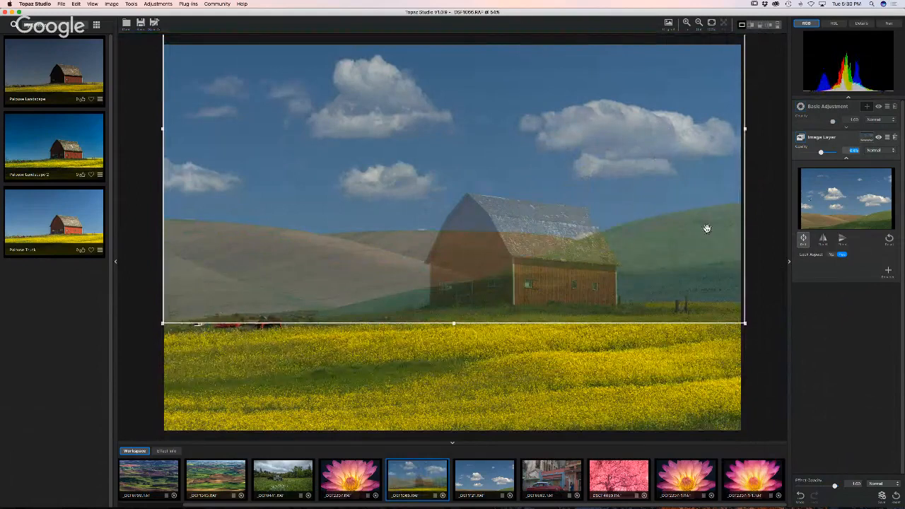
{"action": "left_click", "coordinate": [866, 137]}
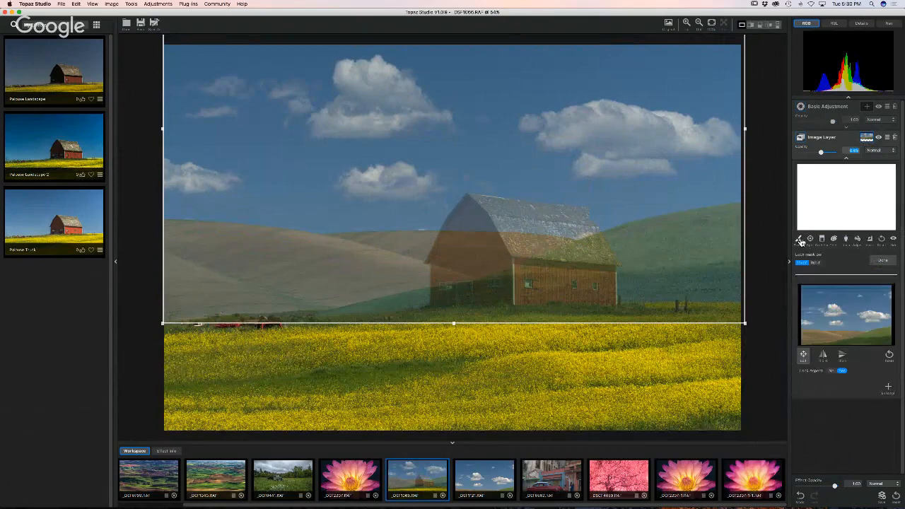
- Brush the cloud layer's mask away around the barn, hillsides and field line, undoing one sky stroke
{"action": "left_click", "coordinate": [799, 240]}
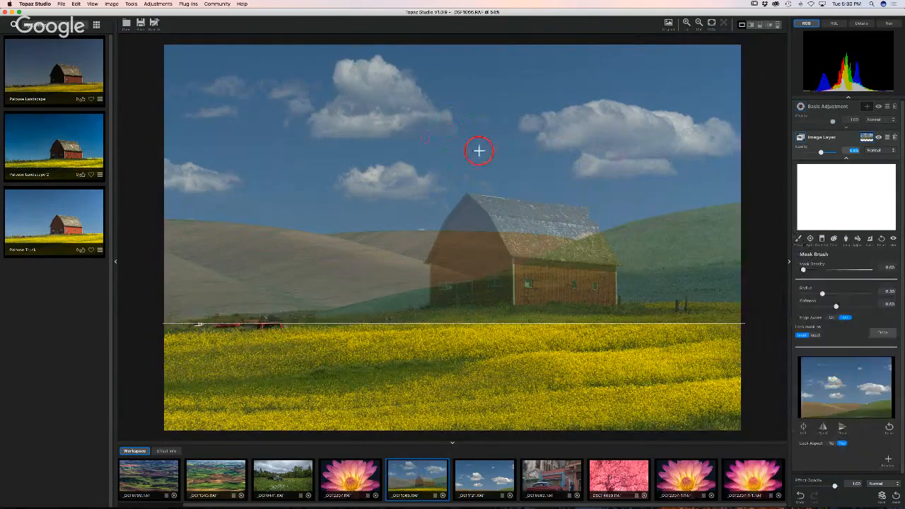
{"action": "left_click_drag", "start_coordinate": [422, 136], "coordinate": [606, 128]}
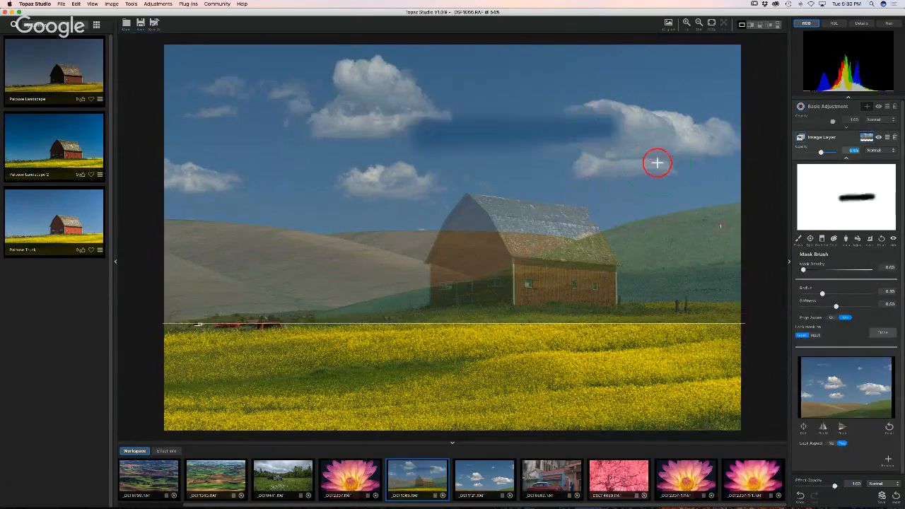
{"action": "left_click", "coordinate": [801, 498]}
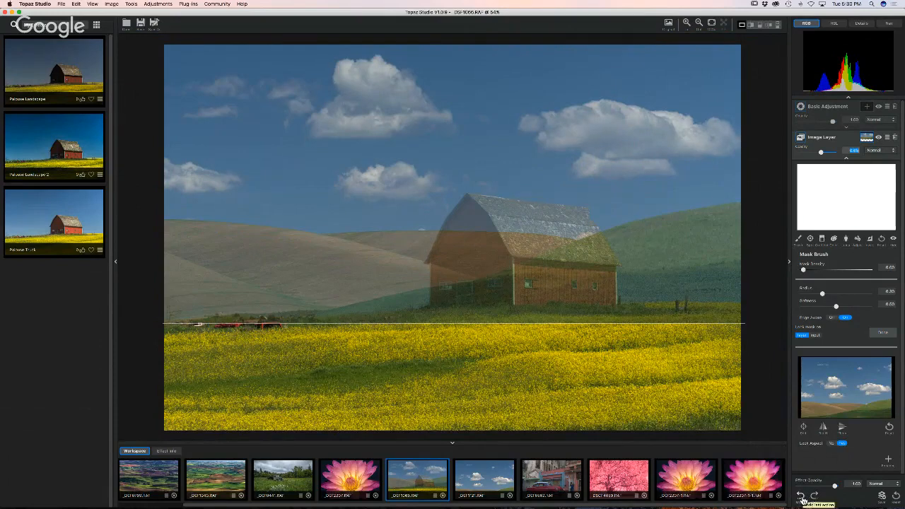
{"action": "mouse_move", "coordinate": [636, 279]}
{"action": "left_mouse_down"}
{"action": "mouse_move", "coordinate": [718, 250]}
{"action": "mouse_move", "coordinate": [565, 277]}
{"action": "mouse_move", "coordinate": [747, 297]}
{"action": "mouse_move", "coordinate": [630, 322]}
{"action": "mouse_move", "coordinate": [527, 309]}
{"action": "mouse_move", "coordinate": [177, 300]}
{"action": "mouse_move", "coordinate": [303, 315]}
{"action": "mouse_move", "coordinate": [436, 292]}
{"action": "mouse_move", "coordinate": [162, 266]}
{"action": "left_mouse_up"}
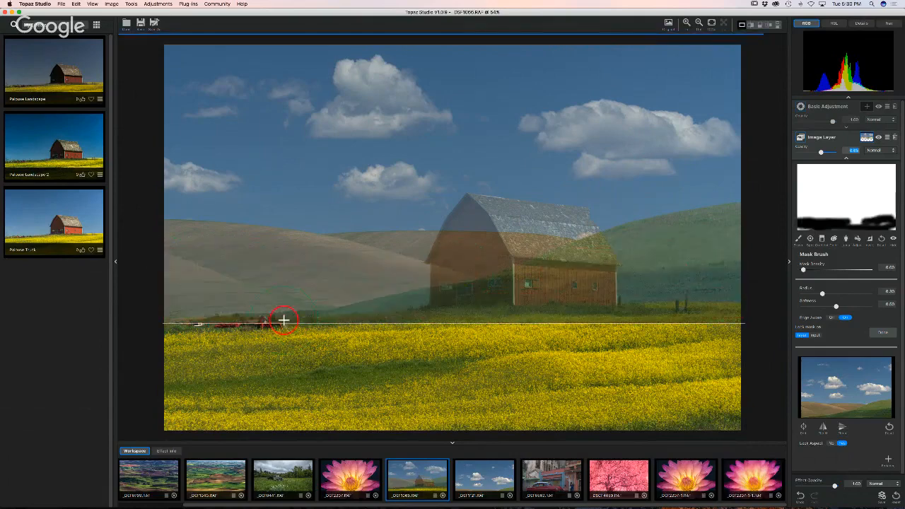
{"action": "mouse_move", "coordinate": [172, 317]}
{"action": "left_mouse_down"}
{"action": "mouse_move", "coordinate": [333, 318]}
{"action": "mouse_move", "coordinate": [166, 311]}
{"action": "mouse_move", "coordinate": [541, 317]}
{"action": "mouse_move", "coordinate": [767, 305]}
{"action": "mouse_move", "coordinate": [673, 290]}
{"action": "left_mouse_up"}
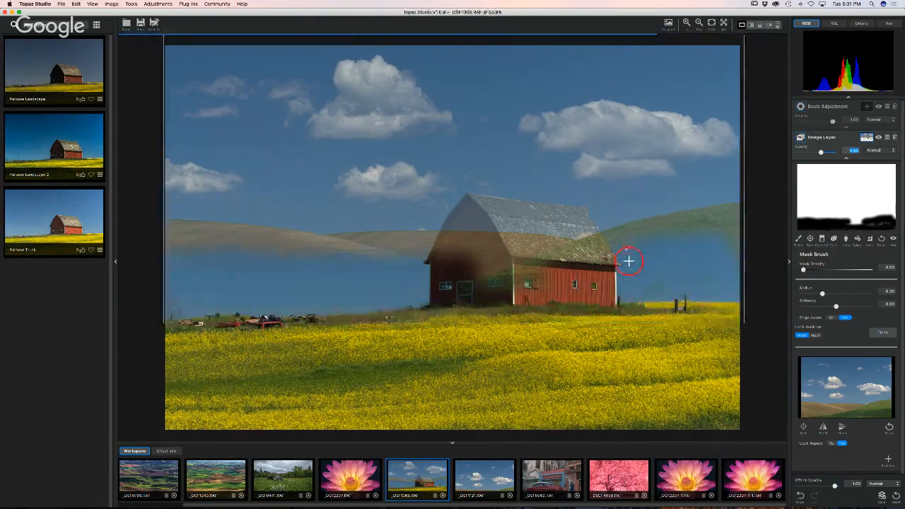
{"action": "mouse_move", "coordinate": [624, 247]}
{"action": "left_mouse_down"}
{"action": "mouse_move", "coordinate": [738, 222]}
{"action": "mouse_move", "coordinate": [592, 261]}
{"action": "mouse_move", "coordinate": [625, 229]}
{"action": "mouse_move", "coordinate": [763, 203]}
{"action": "mouse_move", "coordinate": [701, 210]}
{"action": "left_mouse_up"}
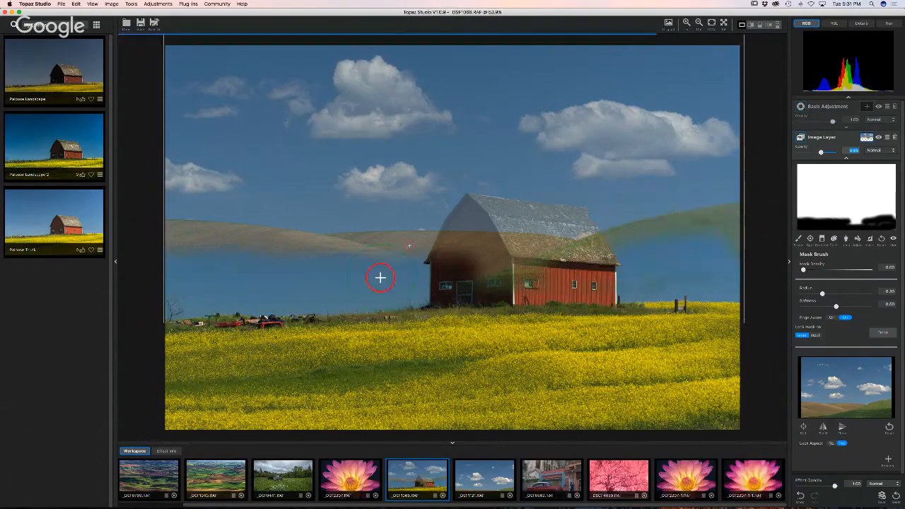
{"action": "left_click_drag", "start_coordinate": [422, 238], "coordinate": [182, 231]}
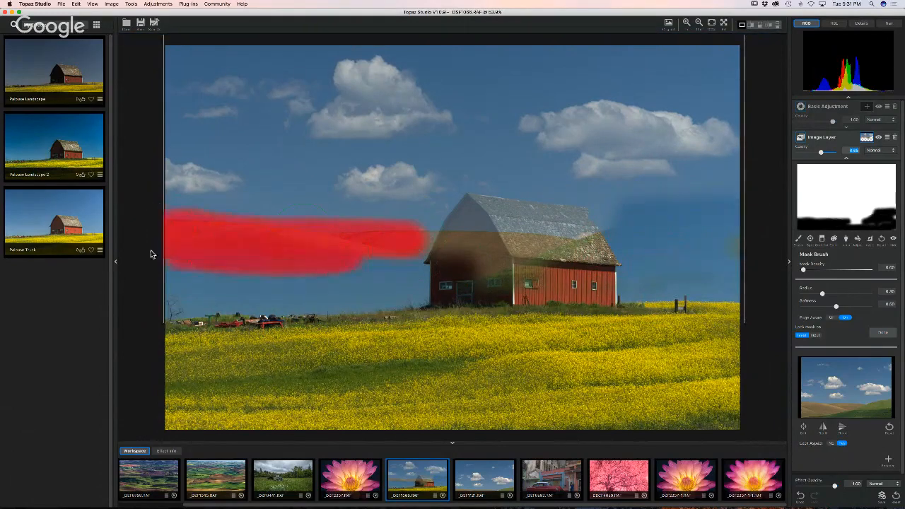
{"action": "mouse_move", "coordinate": [244, 246]}
{"action": "left_mouse_down"}
{"action": "mouse_move", "coordinate": [339, 241]}
{"action": "mouse_move", "coordinate": [453, 256]}
{"action": "mouse_move", "coordinate": [468, 213]}
{"action": "mouse_move", "coordinate": [454, 259]}
{"action": "mouse_move", "coordinate": [468, 271]}
{"action": "mouse_move", "coordinate": [548, 259]}
{"action": "mouse_move", "coordinate": [539, 265]}
{"action": "mouse_move", "coordinate": [596, 265]}
{"action": "mouse_move", "coordinate": [575, 224]}
{"action": "mouse_move", "coordinate": [468, 225]}
{"action": "left_mouse_up"}
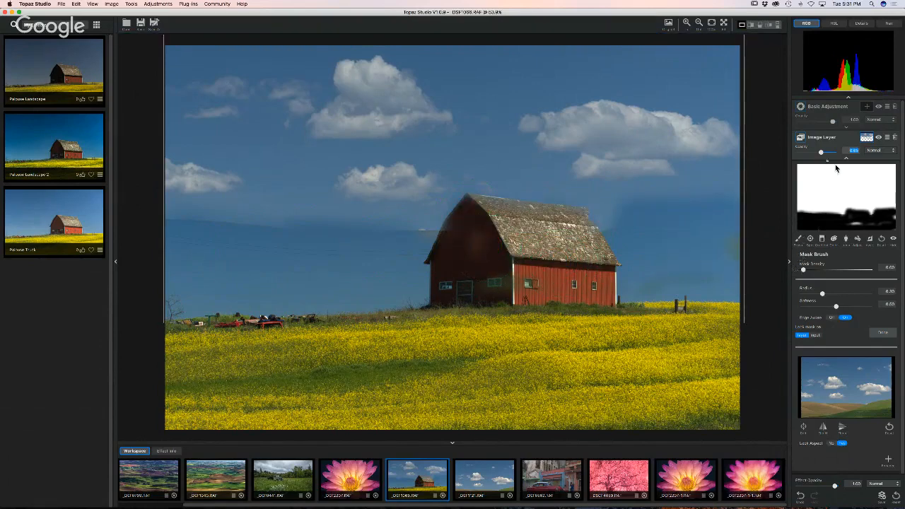
- Raise the hills layer to 1.00 opacity, brush out parts of the sky, then reset the mask
{"action": "left_click_drag", "start_coordinate": [821, 154], "coordinate": [842, 157]}
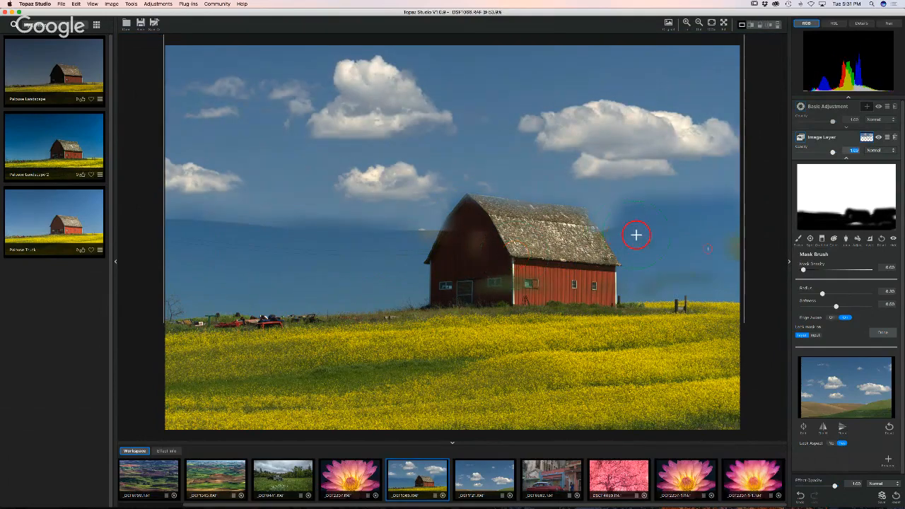
{"action": "scroll", "coordinate": [742, 253], "scroll_direction": "up", "scroll_amount": 1}
{"action": "mouse_move", "coordinate": [722, 194]}
{"action": "left_mouse_down"}
{"action": "mouse_move", "coordinate": [683, 186]}
{"action": "mouse_move", "coordinate": [717, 137]}
{"action": "mouse_move", "coordinate": [751, 46]}
{"action": "mouse_move", "coordinate": [230, 46]}
{"action": "mouse_move", "coordinate": [123, 75]}
{"action": "mouse_move", "coordinate": [412, 117]}
{"action": "mouse_move", "coordinate": [377, 115]}
{"action": "left_mouse_up"}
{"action": "mouse_move", "coordinate": [447, 98]}
{"action": "left_mouse_down"}
{"action": "mouse_move", "coordinate": [393, 131]}
{"action": "mouse_move", "coordinate": [408, 132]}
{"action": "left_mouse_up"}
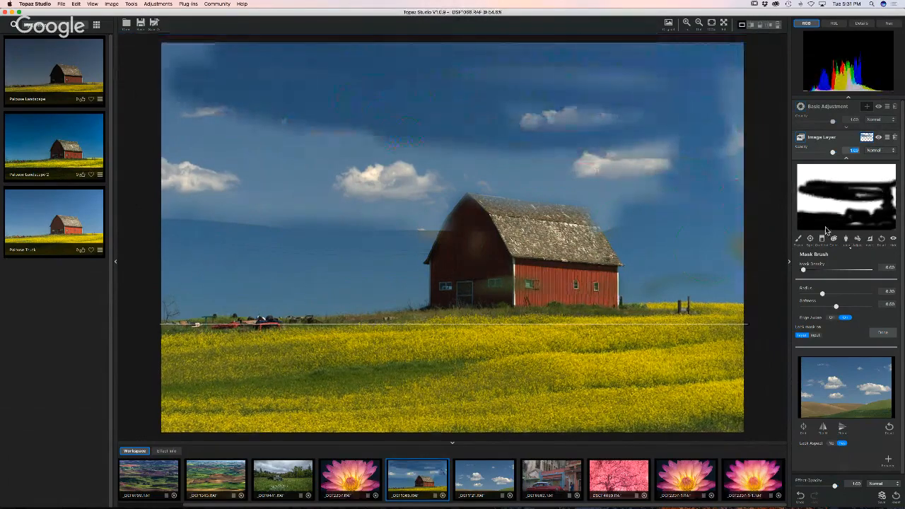
{"action": "left_click", "coordinate": [881, 240]}
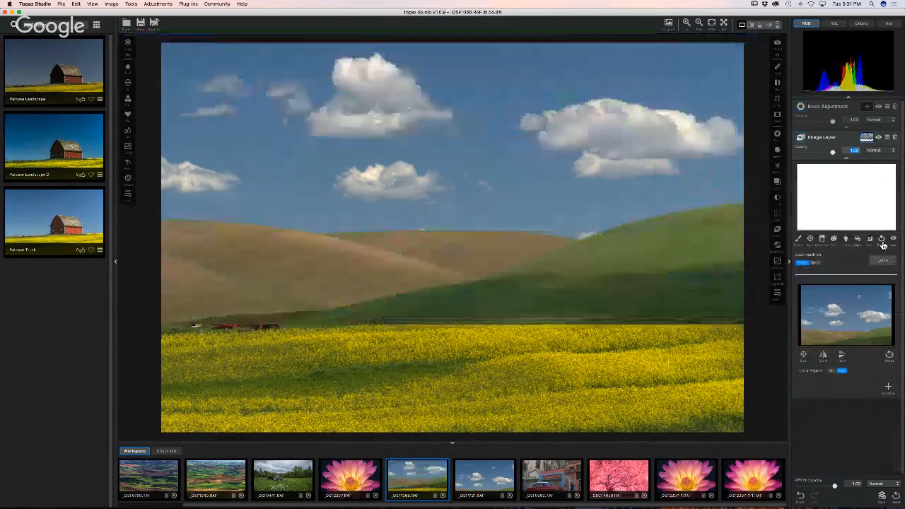
{"action": "left_click", "coordinate": [799, 240]}
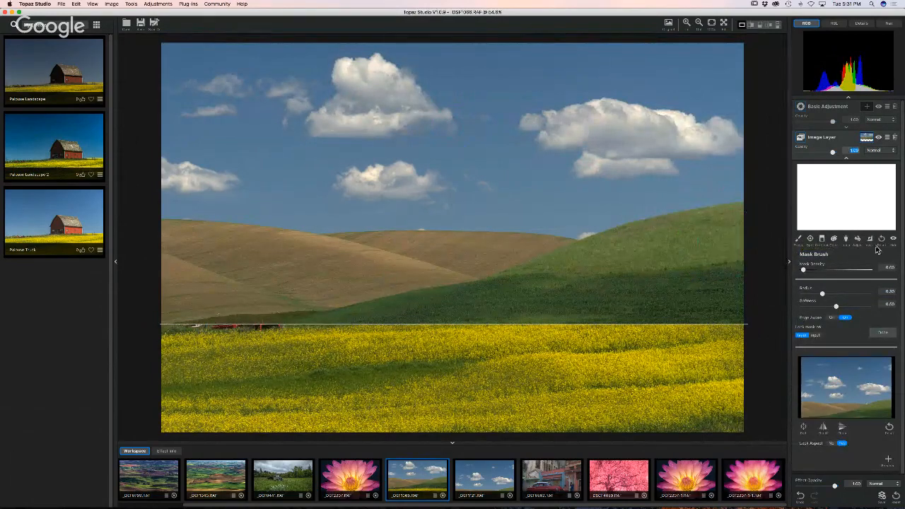
- Undo three mask changes, set Lock Mask to Mask, and clear the mask completely
{"action": "left_click", "coordinate": [799, 495]}
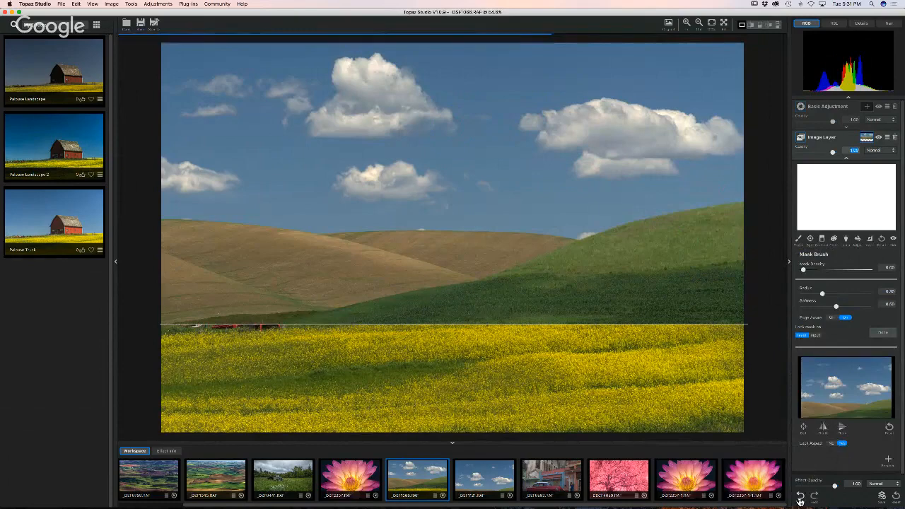
{"action": "left_click", "coordinate": [799, 497]}
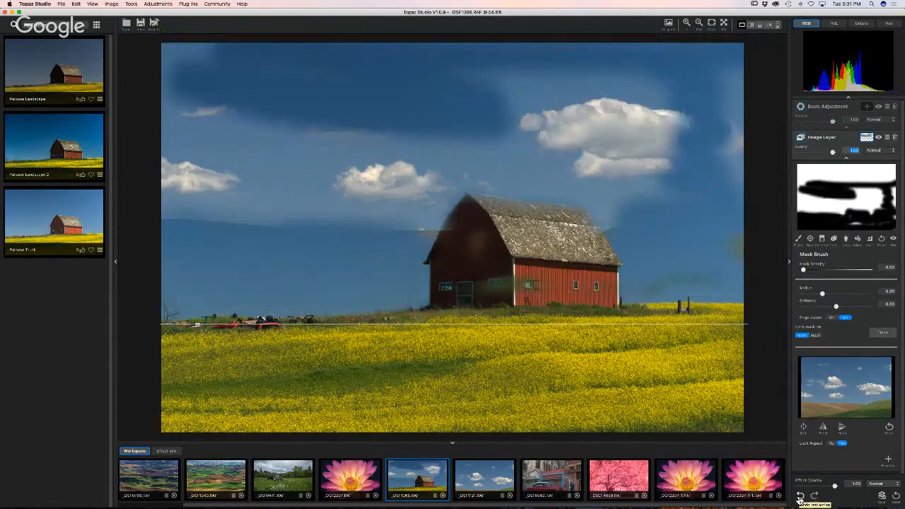
{"action": "left_click", "coordinate": [799, 496]}
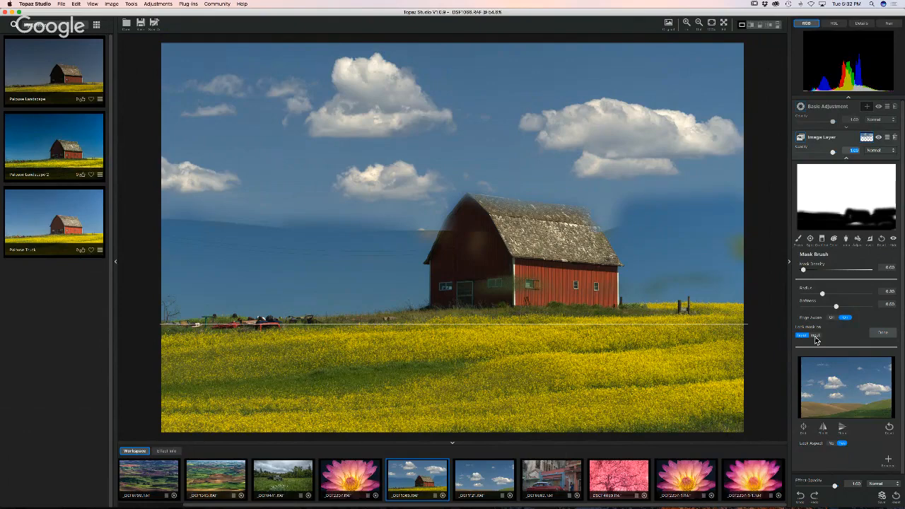
{"action": "left_click", "coordinate": [814, 336]}
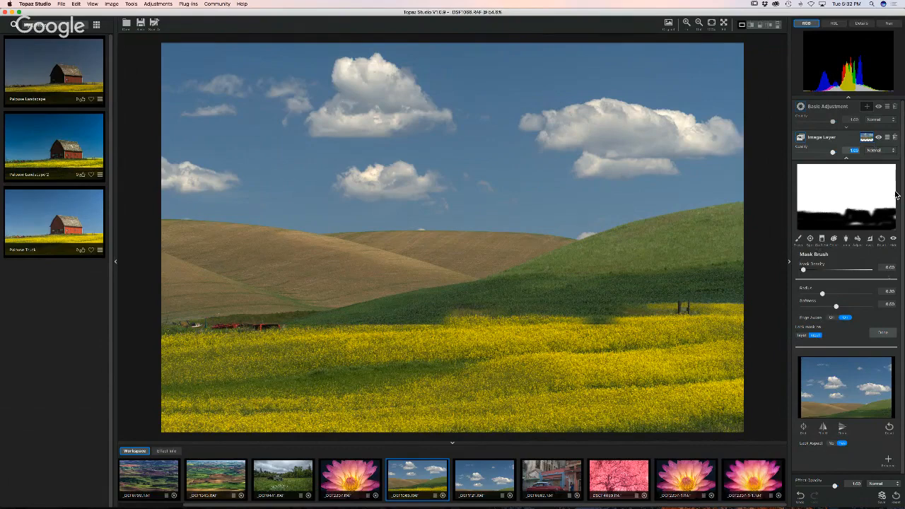
{"action": "left_click", "coordinate": [881, 239]}
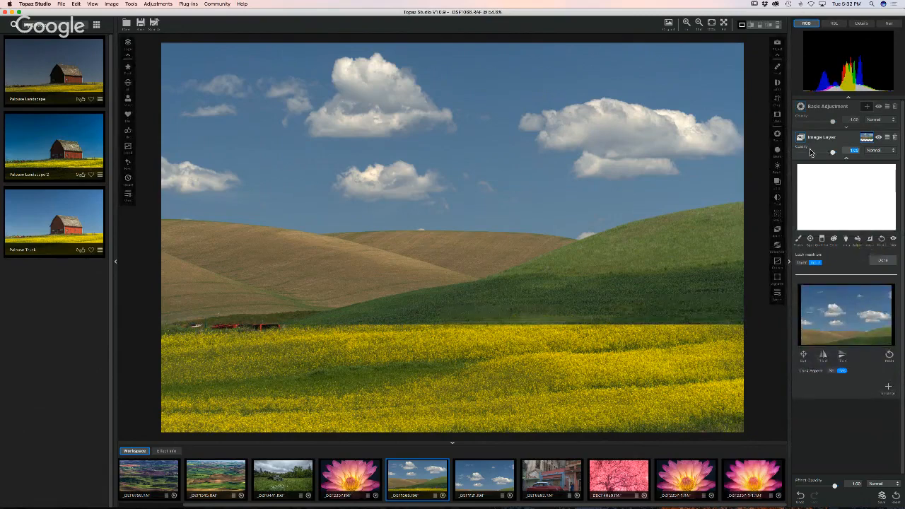
- Lower the hills layer's opacity and mask out the hills left and right of the barn
{"action": "left_click_drag", "start_coordinate": [831, 154], "coordinate": [817, 152]}
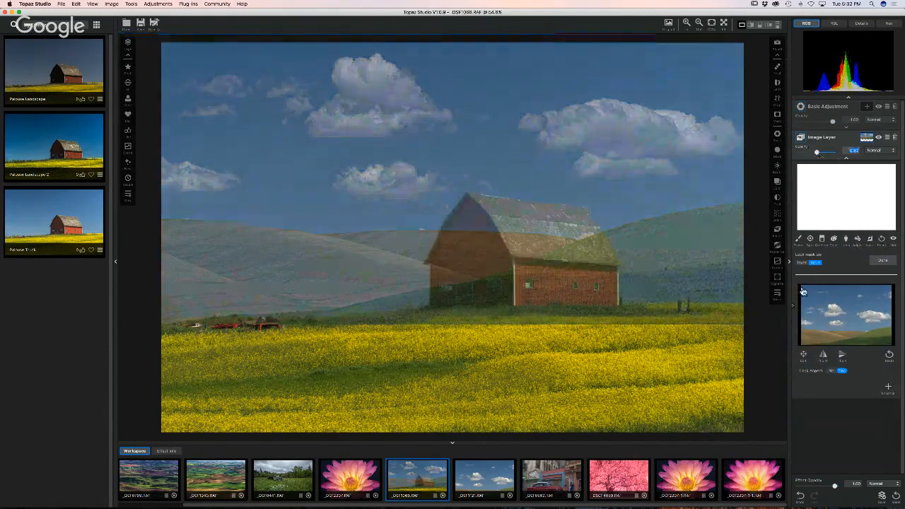
{"action": "left_click", "coordinate": [797, 240]}
{"action": "mouse_move", "coordinate": [709, 254]}
{"action": "left_mouse_down"}
{"action": "mouse_move", "coordinate": [730, 248]}
{"action": "mouse_move", "coordinate": [643, 282]}
{"action": "mouse_move", "coordinate": [757, 277]}
{"action": "mouse_move", "coordinate": [601, 301]}
{"action": "mouse_move", "coordinate": [620, 292]}
{"action": "mouse_move", "coordinate": [561, 276]}
{"action": "mouse_move", "coordinate": [602, 273]}
{"action": "mouse_move", "coordinate": [574, 225]}
{"action": "mouse_move", "coordinate": [476, 214]}
{"action": "mouse_move", "coordinate": [443, 254]}
{"action": "mouse_move", "coordinate": [456, 297]}
{"action": "mouse_move", "coordinate": [489, 251]}
{"action": "mouse_move", "coordinate": [554, 287]}
{"action": "left_mouse_up"}
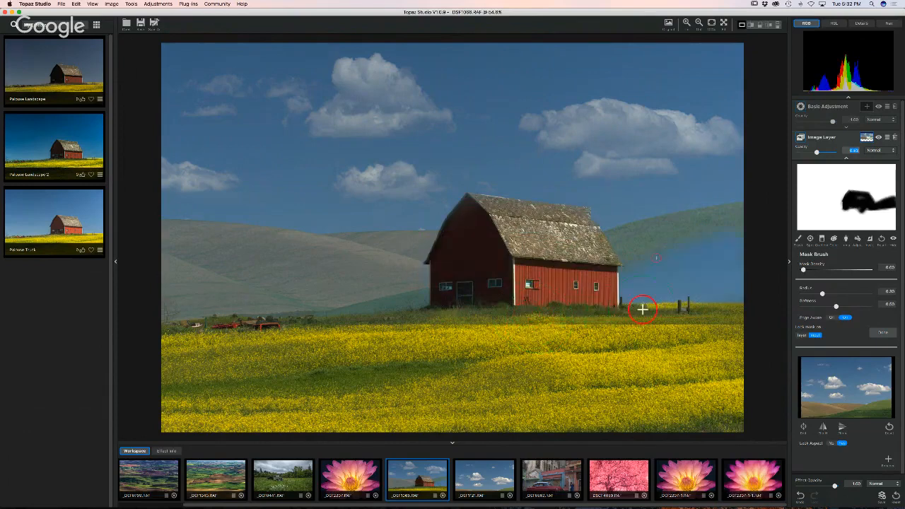
{"action": "mouse_move", "coordinate": [648, 247]}
{"action": "left_mouse_down"}
{"action": "mouse_move", "coordinate": [752, 224]}
{"action": "mouse_move", "coordinate": [689, 219]}
{"action": "mouse_move", "coordinate": [621, 234]}
{"action": "mouse_move", "coordinate": [640, 256]}
{"action": "left_mouse_up"}
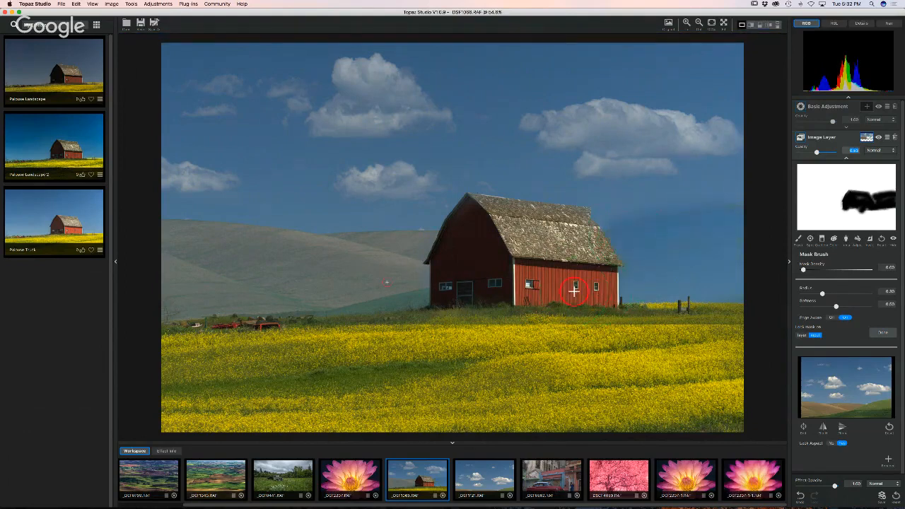
{"action": "mouse_move", "coordinate": [407, 243]}
{"action": "left_mouse_down"}
{"action": "mouse_move", "coordinate": [164, 237]}
{"action": "mouse_move", "coordinate": [351, 303]}
{"action": "mouse_move", "coordinate": [96, 280]}
{"action": "mouse_move", "coordinate": [141, 312]}
{"action": "mouse_move", "coordinate": [263, 259]}
{"action": "mouse_move", "coordinate": [205, 269]}
{"action": "mouse_move", "coordinate": [425, 285]}
{"action": "mouse_move", "coordinate": [410, 297]}
{"action": "mouse_move", "coordinate": [368, 282]}
{"action": "mouse_move", "coordinate": [434, 251]}
{"action": "mouse_move", "coordinate": [473, 267]}
{"action": "left_mouse_up"}
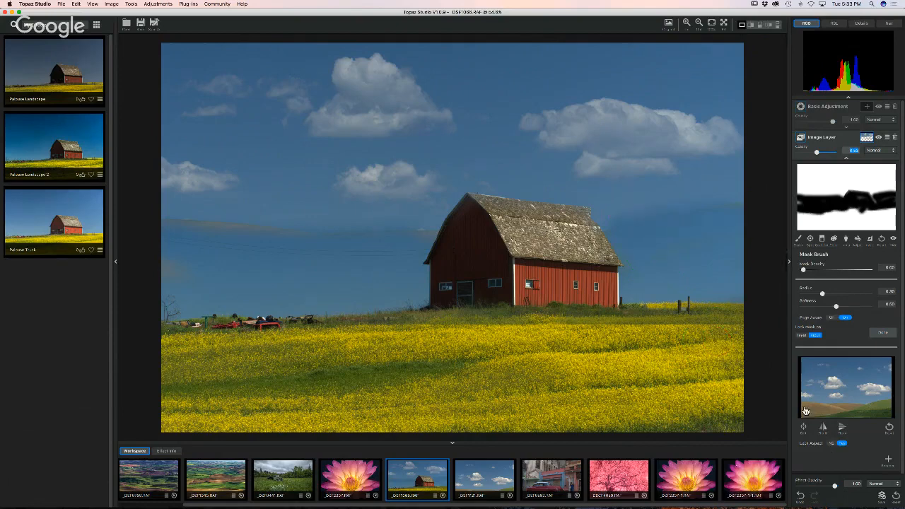
- Switch to the red vintage car street photo and bring up the adjustments list
{"action": "left_click", "coordinate": [556, 484]}
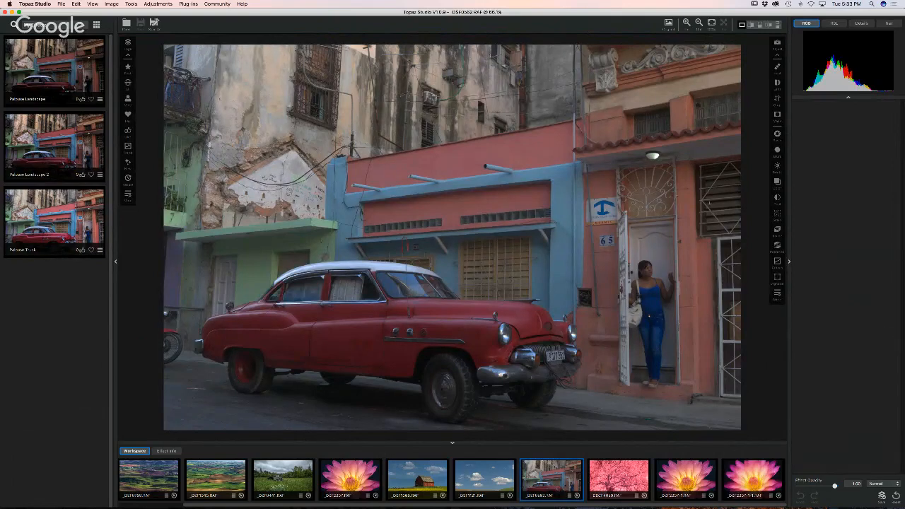
{"action": "scroll", "coordinate": [777, 196], "scroll_direction": "up", "scroll_amount": 1}
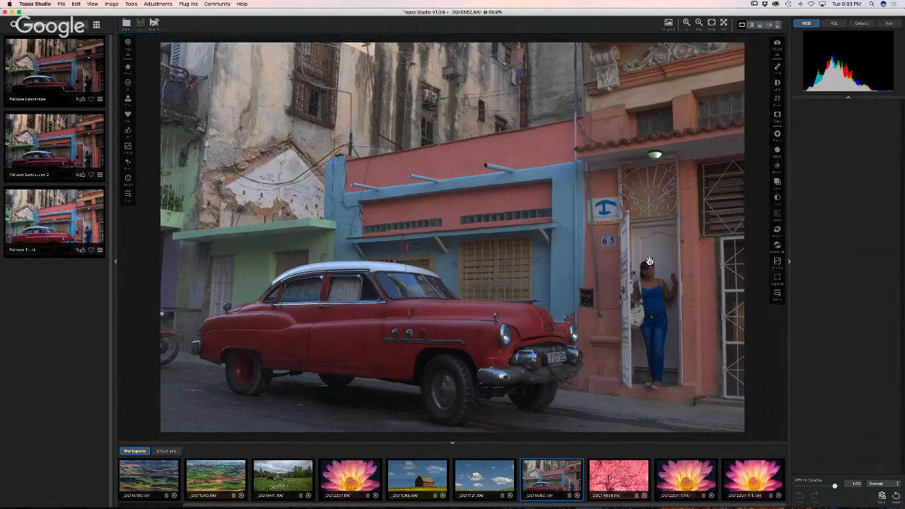
{"action": "left_click", "coordinate": [775, 296]}
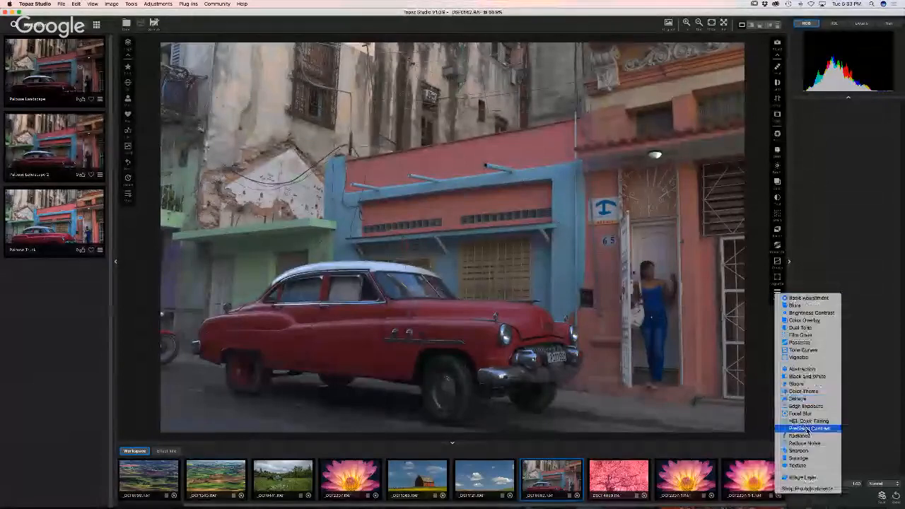
- Add Precision Contrast to the street photo with the Reduce Shadow preset
{"action": "left_click", "coordinate": [809, 428]}
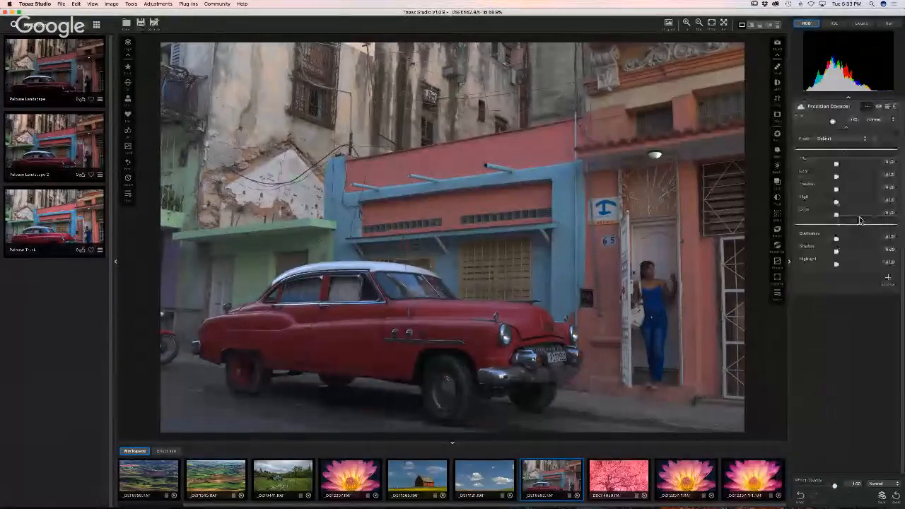
{"action": "left_click", "coordinate": [833, 140]}
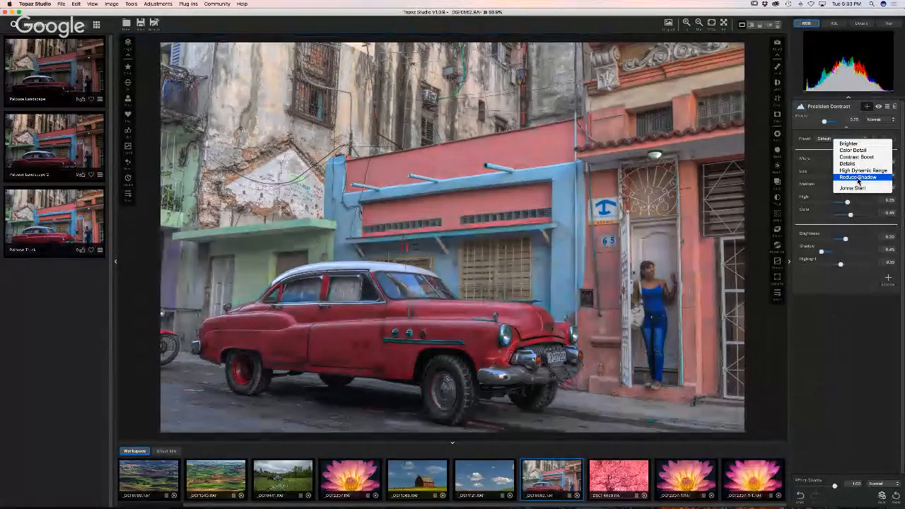
{"action": "left_click", "coordinate": [858, 177]}
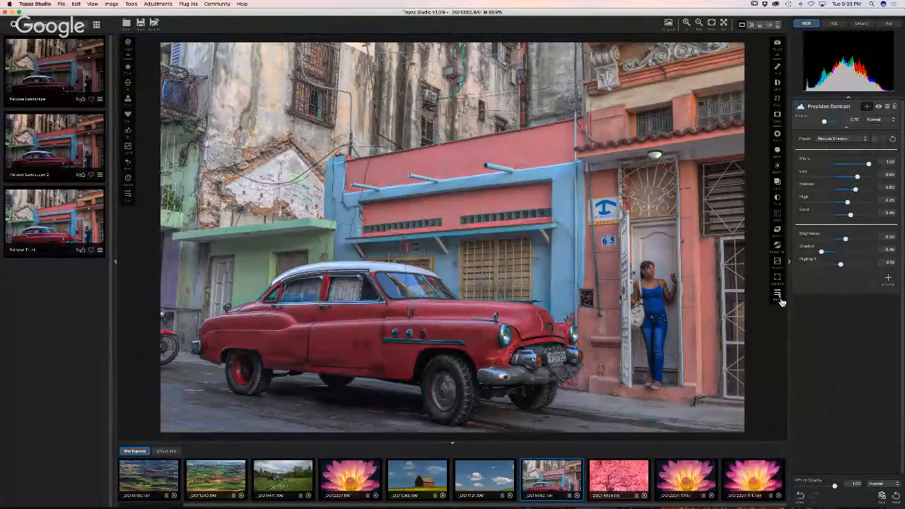
- Compare a custom Precision Contrast preset, then return to Reduce Shadow
{"action": "left_click", "coordinate": [778, 296]}
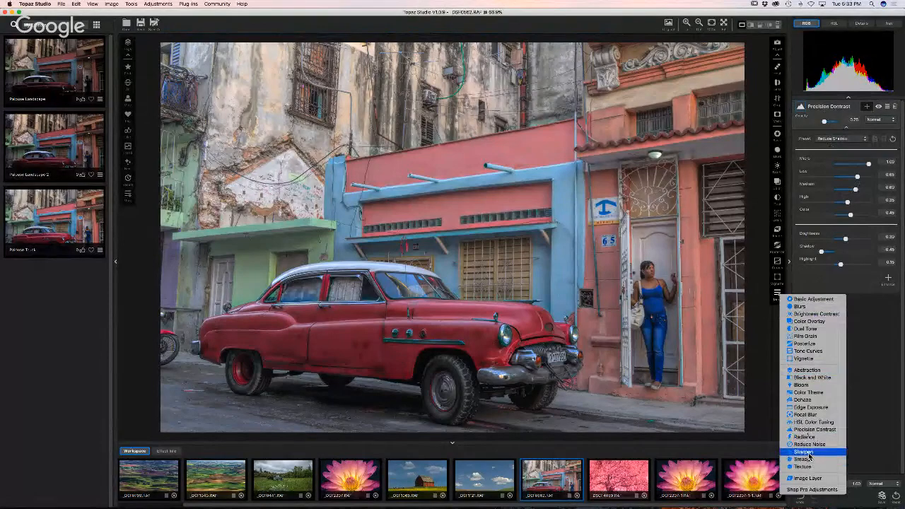
{"action": "left_click", "coordinate": [764, 379]}
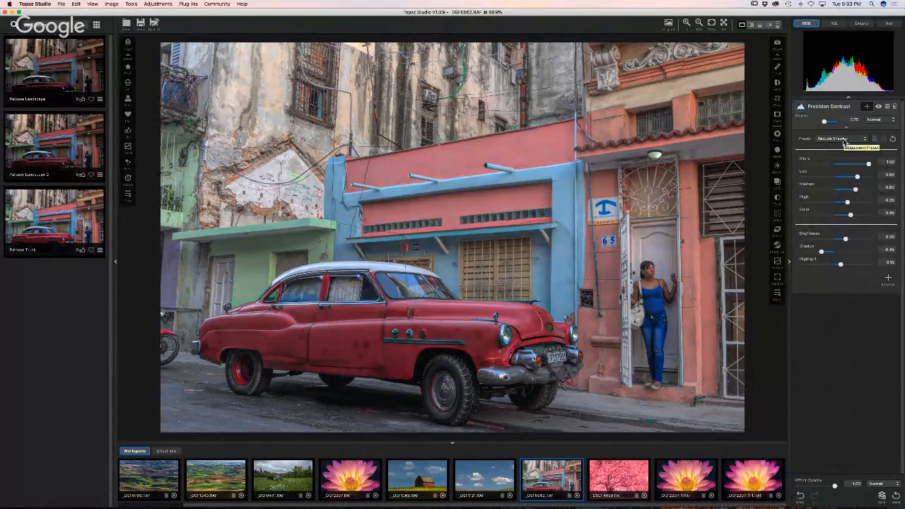
{"action": "left_click", "coordinate": [842, 141]}
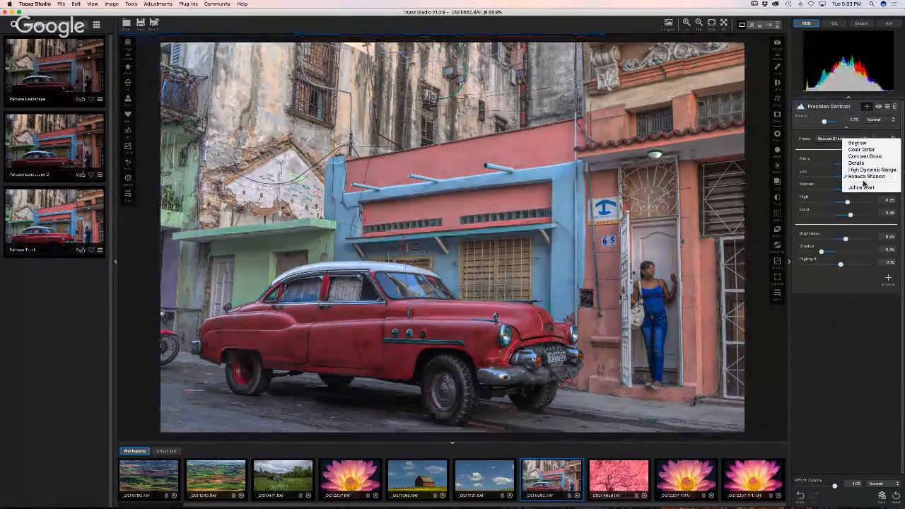
{"action": "left_click", "coordinate": [861, 186]}
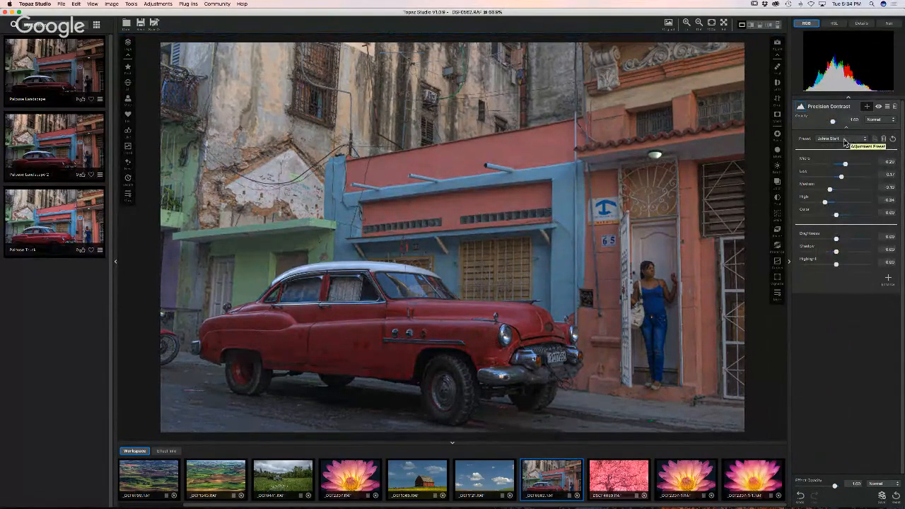
{"action": "left_click", "coordinate": [843, 139]}
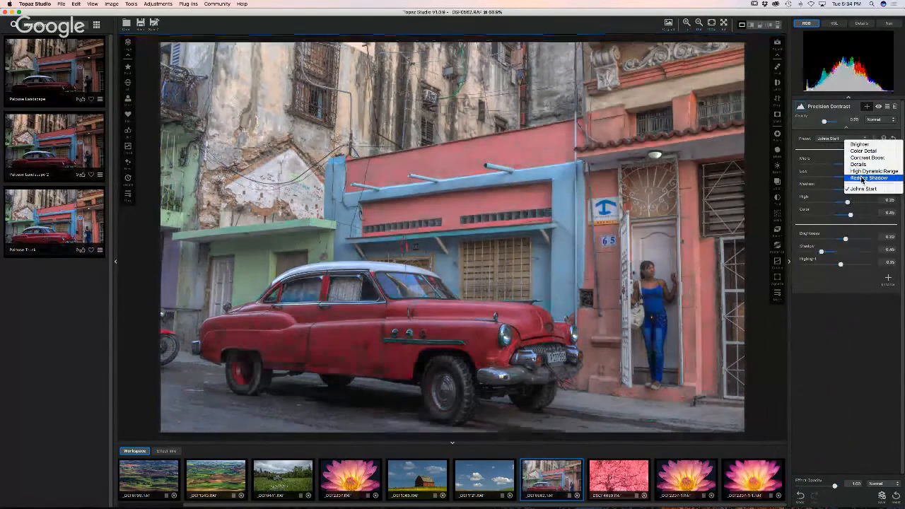
{"action": "left_click", "coordinate": [862, 178]}
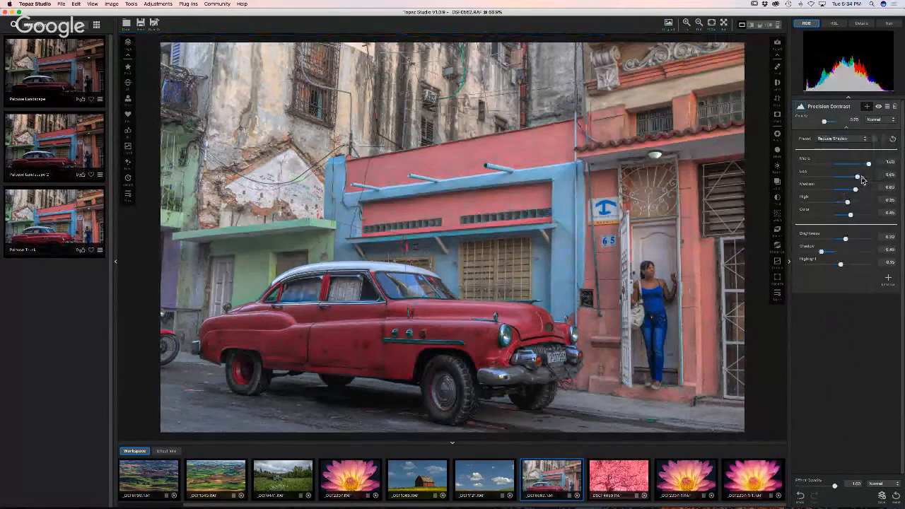
- Add a Black and White adjustment to the street photo and darken its red tones
{"action": "left_click", "coordinate": [776, 293]}
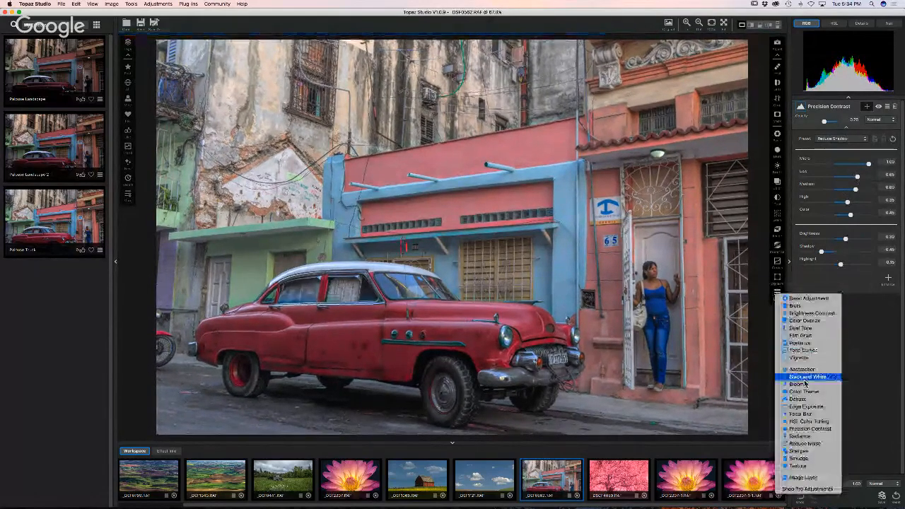
{"action": "left_click", "coordinate": [803, 378]}
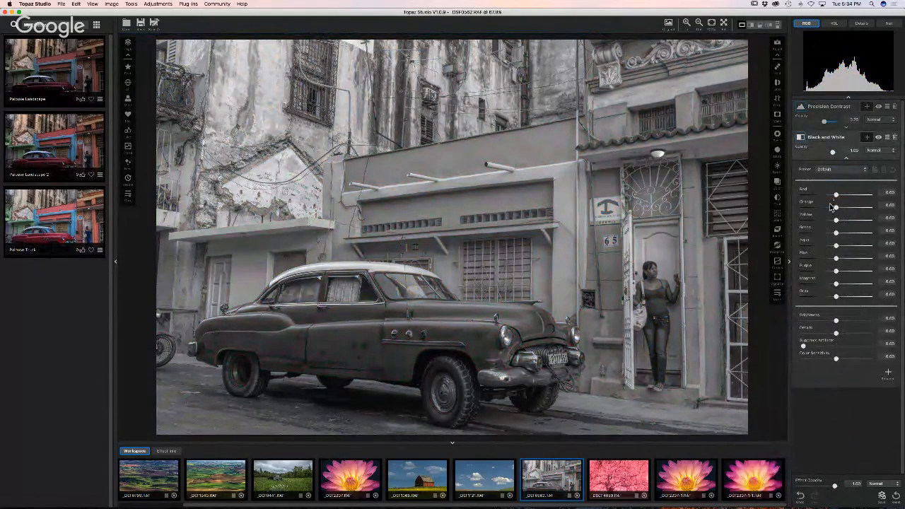
{"action": "left_click_drag", "start_coordinate": [834, 200], "coordinate": [829, 197]}
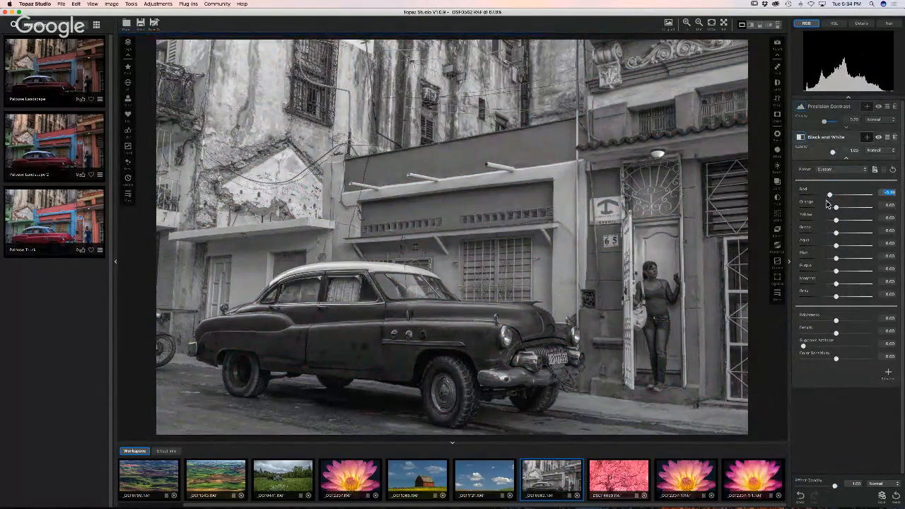
{"action": "left_click", "coordinate": [831, 170]}
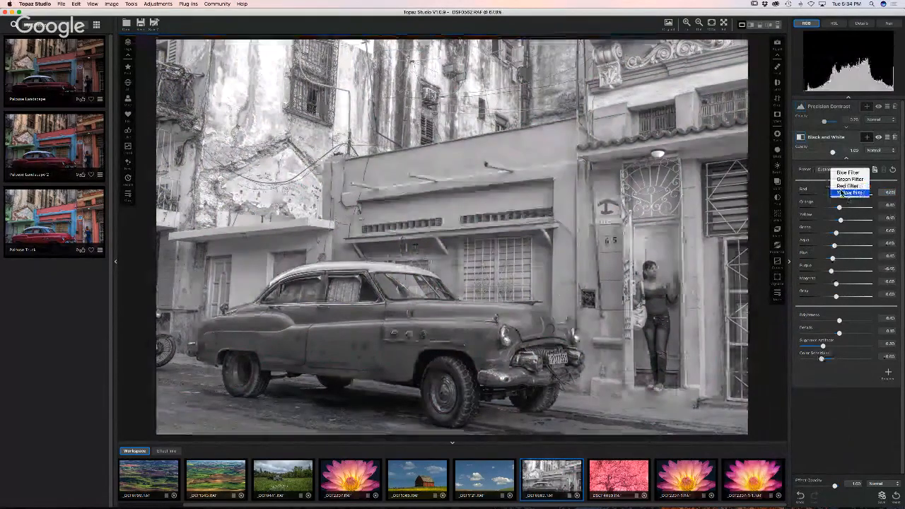
{"action": "left_click", "coordinate": [802, 175]}
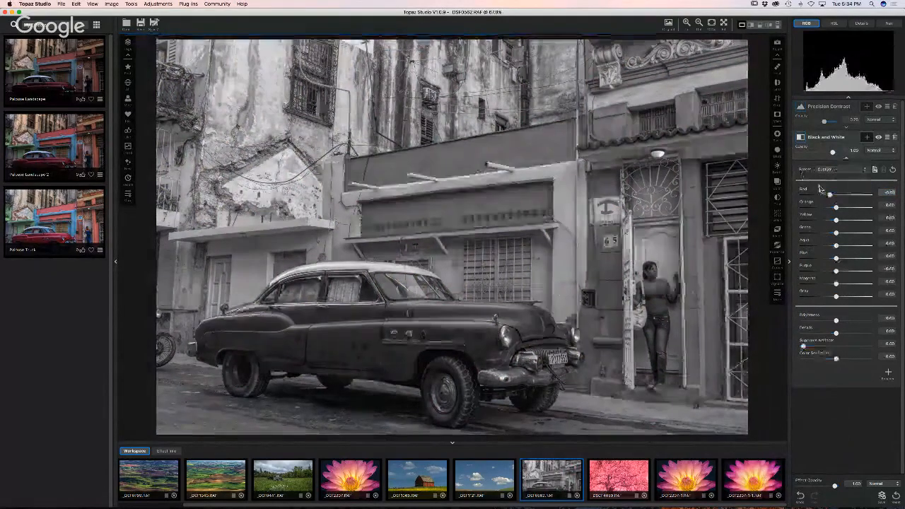
- Lighten oranges slightly, add a little brilliance, drop Details to about 0.13, and reset Purple to 0.00
{"action": "mouse_move", "coordinate": [836, 209]}
{"action": "left_mouse_down"}
{"action": "mouse_move", "coordinate": [829, 209]}
{"action": "mouse_move", "coordinate": [842, 211]}
{"action": "left_mouse_up"}
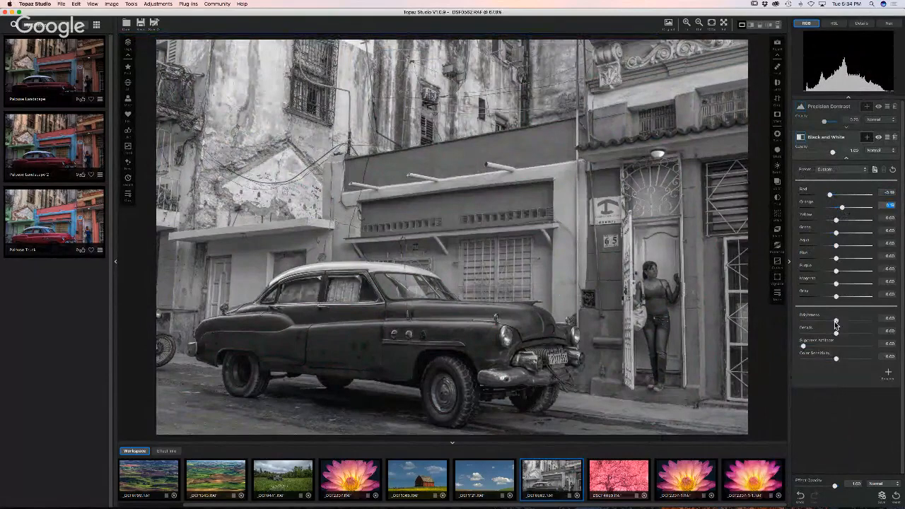
{"action": "left_click_drag", "start_coordinate": [835, 324], "coordinate": [853, 337]}
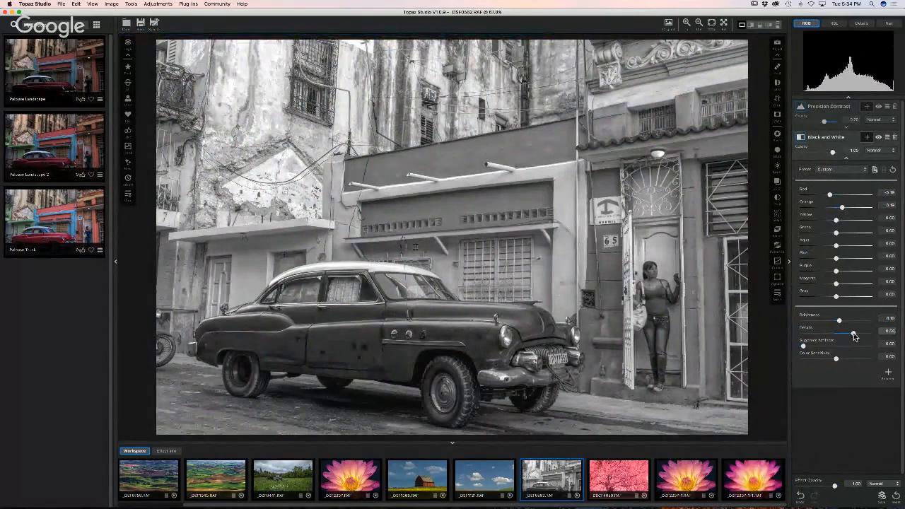
{"action": "left_click_drag", "start_coordinate": [853, 336], "coordinate": [836, 363]}
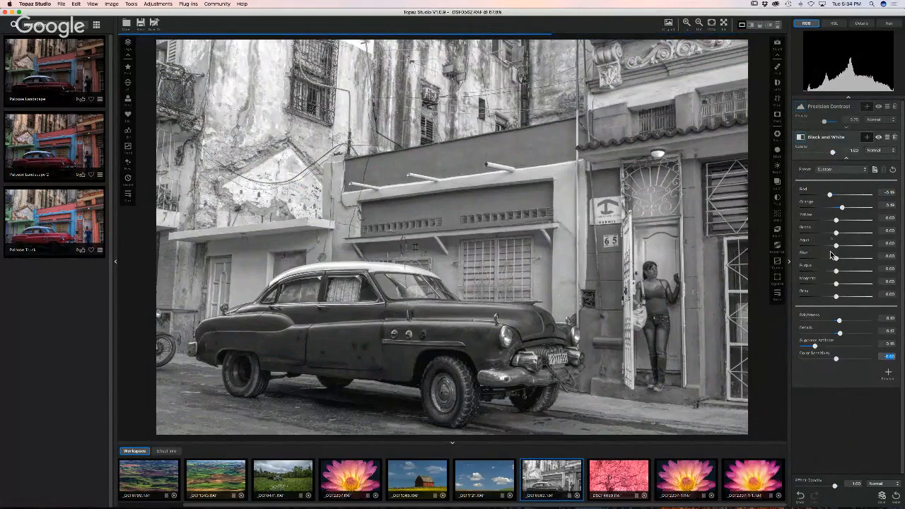
{"action": "left_click_drag", "start_coordinate": [836, 271], "coordinate": [845, 274]}
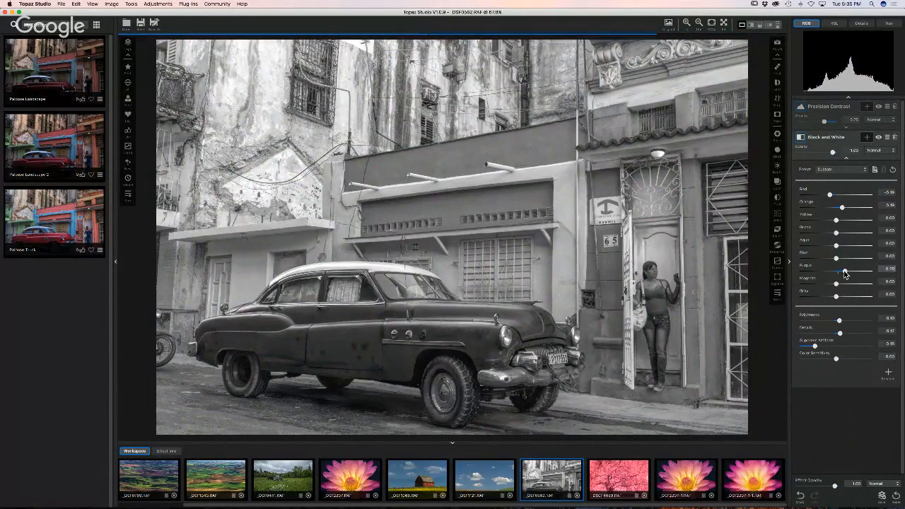
{"action": "double_click", "coordinate": [843, 272]}
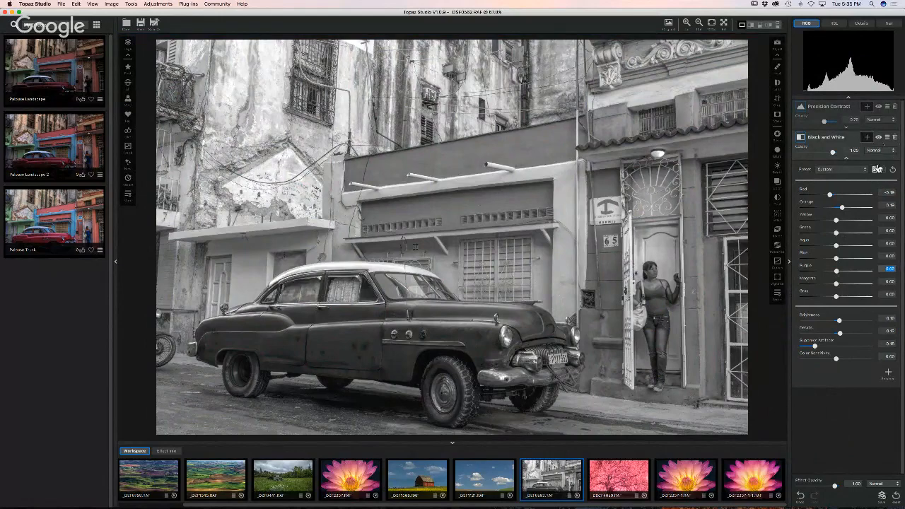
- Delete the Black and White adjustment and send the colour photo to Topaz B&W Effects 2
{"action": "left_click", "coordinate": [894, 137]}
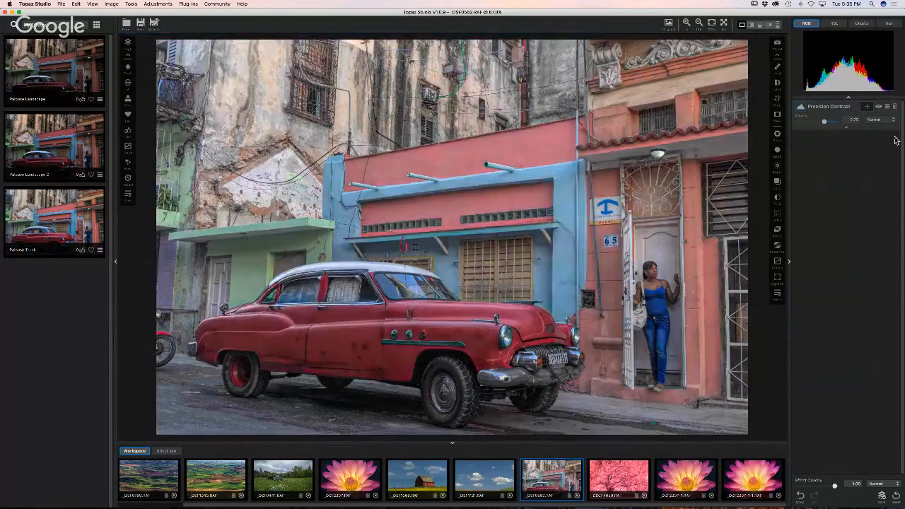
{"action": "left_click", "coordinate": [185, 4]}
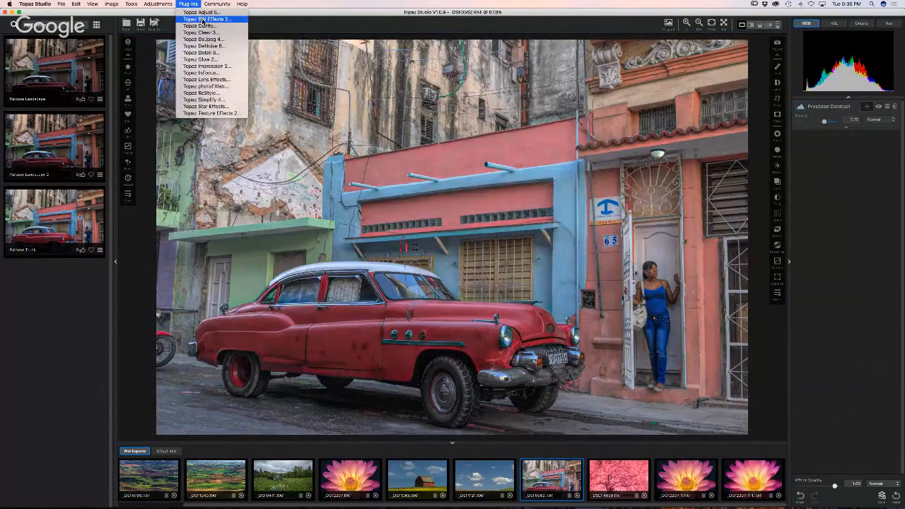
{"action": "left_click", "coordinate": [205, 19]}
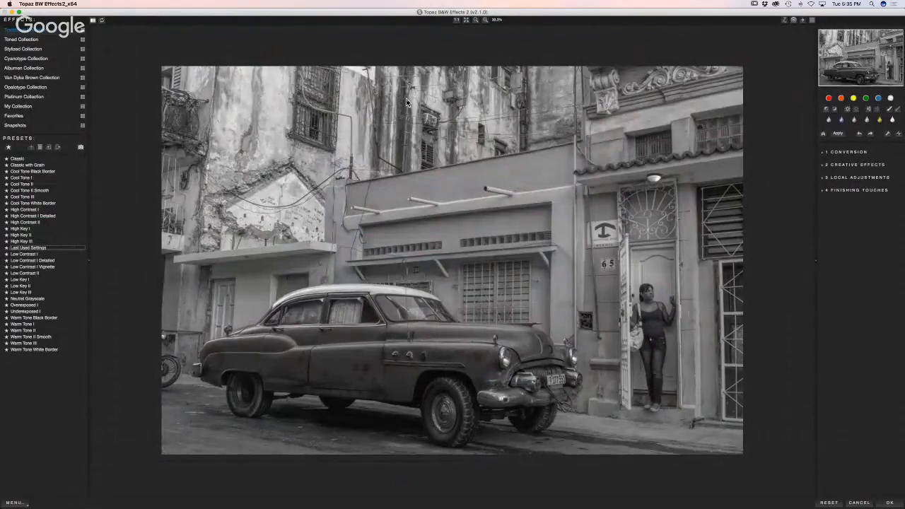
- Try red, orange and blue colour filters, settling on blue at about 0.51 strength
{"action": "left_click", "coordinate": [829, 98]}
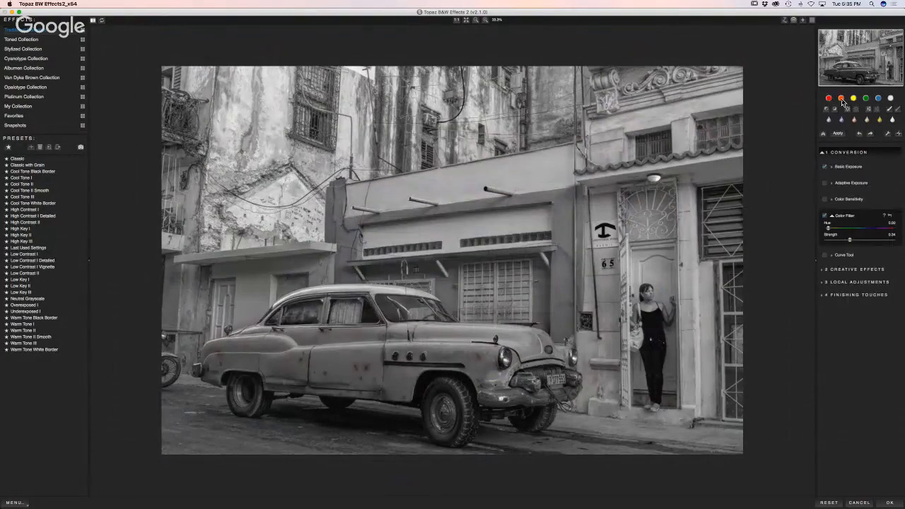
{"action": "left_click", "coordinate": [840, 98]}
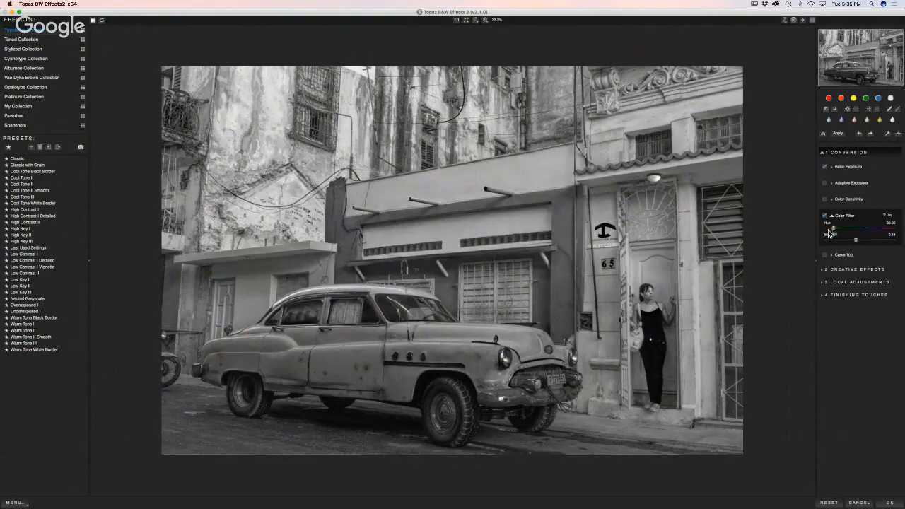
{"action": "left_click", "coordinate": [878, 99]}
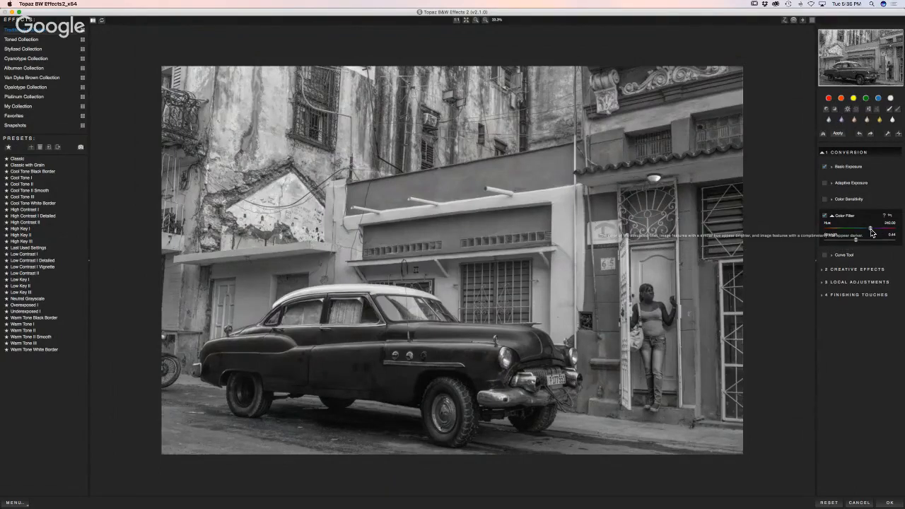
{"action": "left_click_drag", "start_coordinate": [856, 240], "coordinate": [869, 241]}
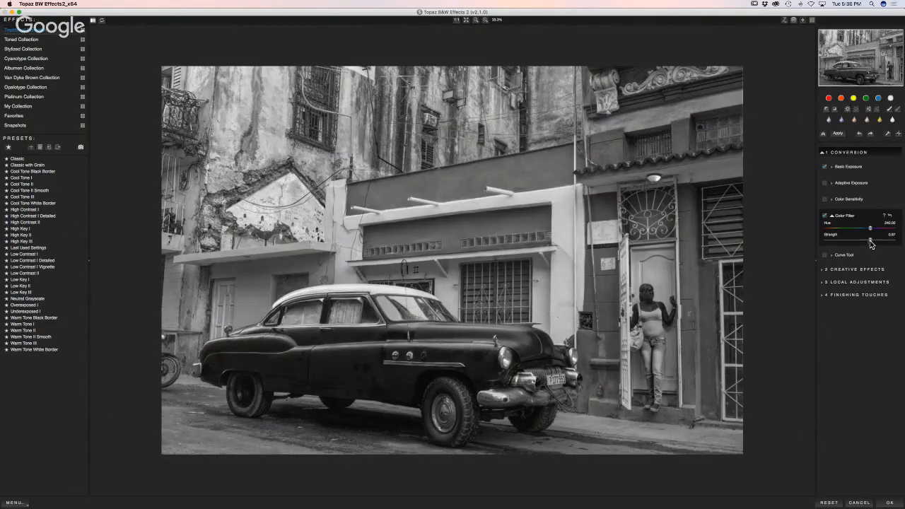
{"action": "left_click_drag", "start_coordinate": [870, 244], "coordinate": [847, 234]}
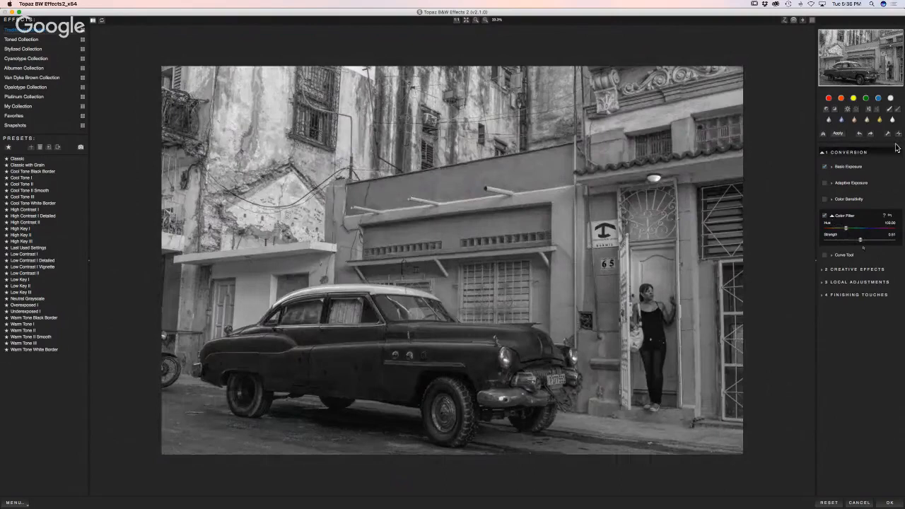
- Set Color Sensitivity to Red -0.26, Yellow 0.47 and Magenta 0.18
{"action": "left_click", "coordinate": [832, 202]}
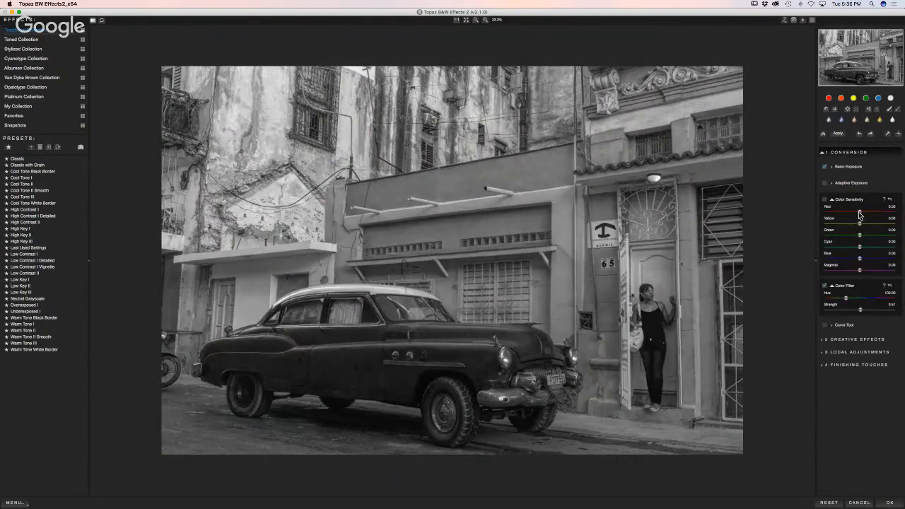
{"action": "left_click_drag", "start_coordinate": [860, 212], "coordinate": [850, 216]}
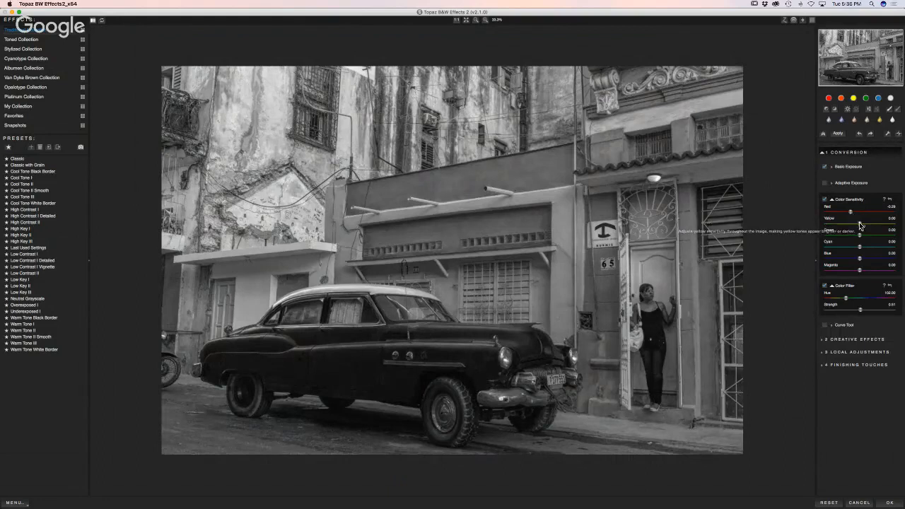
{"action": "left_click_drag", "start_coordinate": [859, 223], "coordinate": [867, 262]}
{"action": "left_click", "coordinate": [859, 246]}
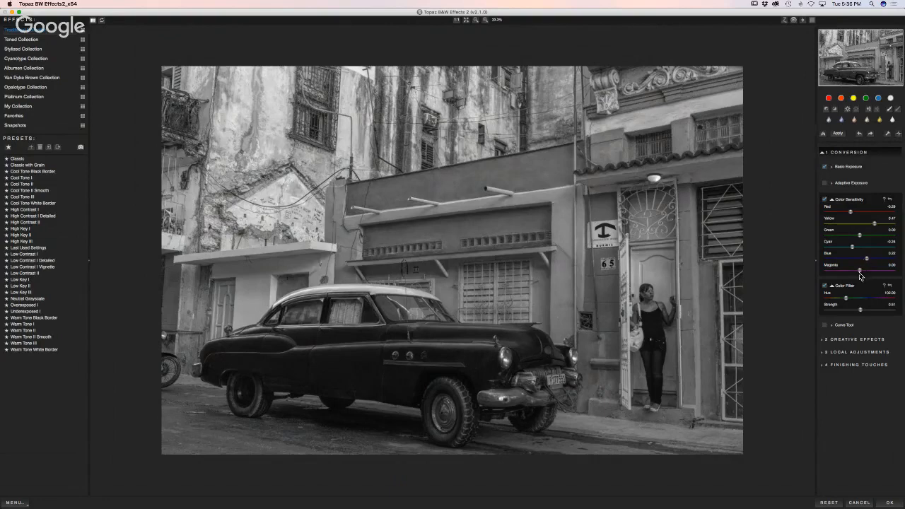
{"action": "left_click_drag", "start_coordinate": [859, 273], "coordinate": [864, 273]}
{"action": "left_click", "coordinate": [832, 167]}
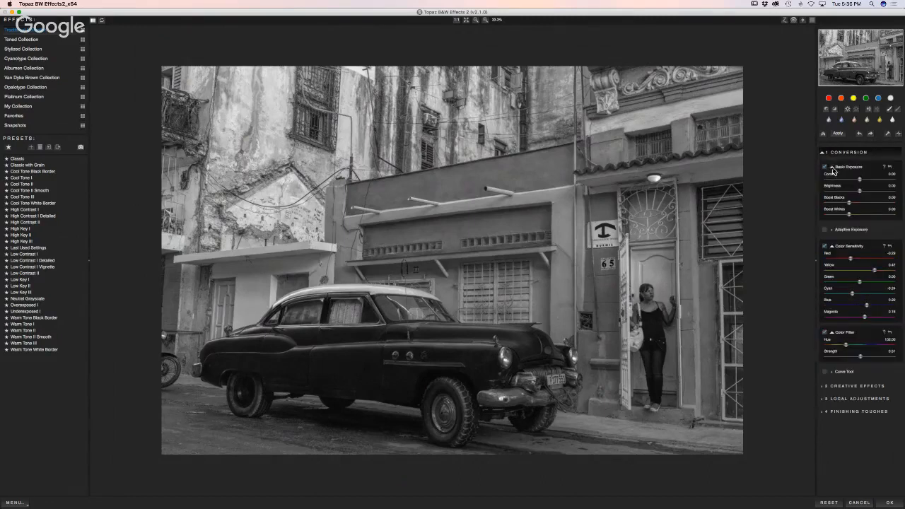
- Raise Adaptive Exposure to about 0.21 and increase the number of exposure regions
{"action": "left_click", "coordinate": [832, 231]}
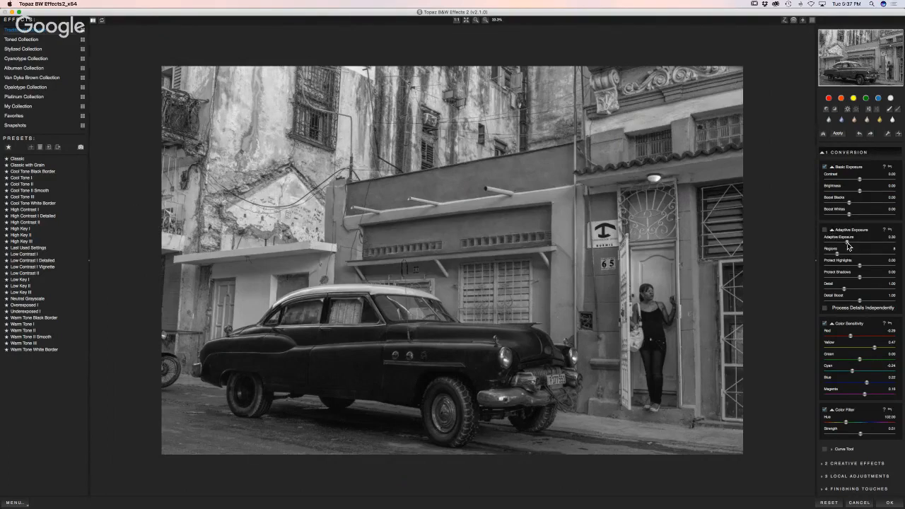
{"action": "left_click_drag", "start_coordinate": [847, 245], "coordinate": [856, 246]}
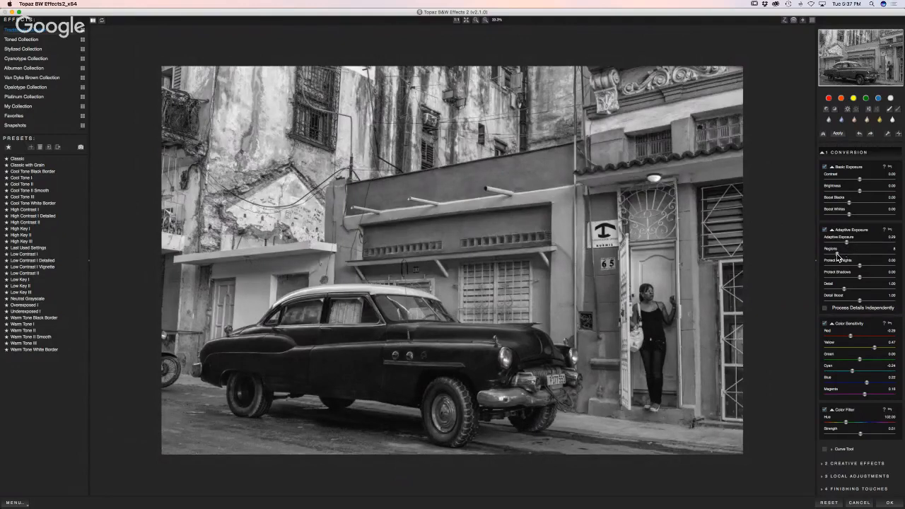
{"action": "left_click_drag", "start_coordinate": [837, 259], "coordinate": [865, 257]}
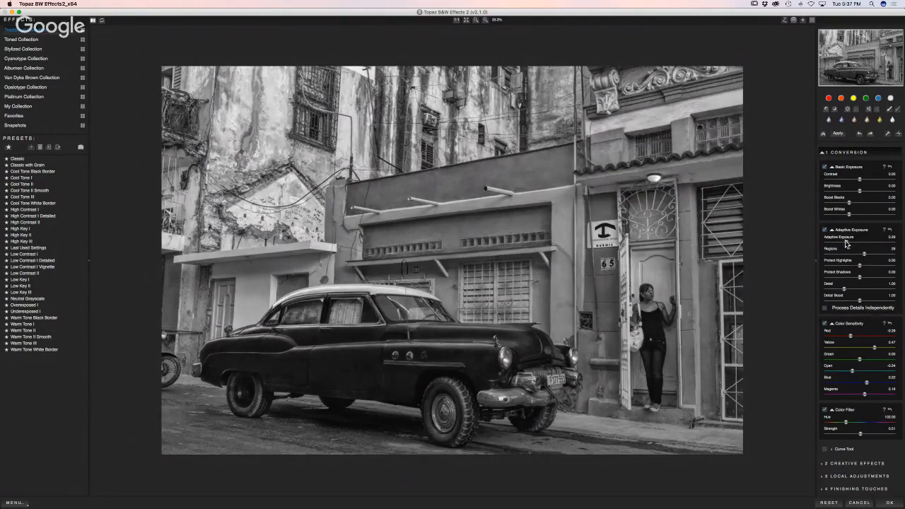
{"action": "mouse_move", "coordinate": [847, 242]}
{"action": "left_mouse_down"}
{"action": "mouse_move", "coordinate": [854, 253]}
{"action": "mouse_move", "coordinate": [841, 255]}
{"action": "left_mouse_up"}
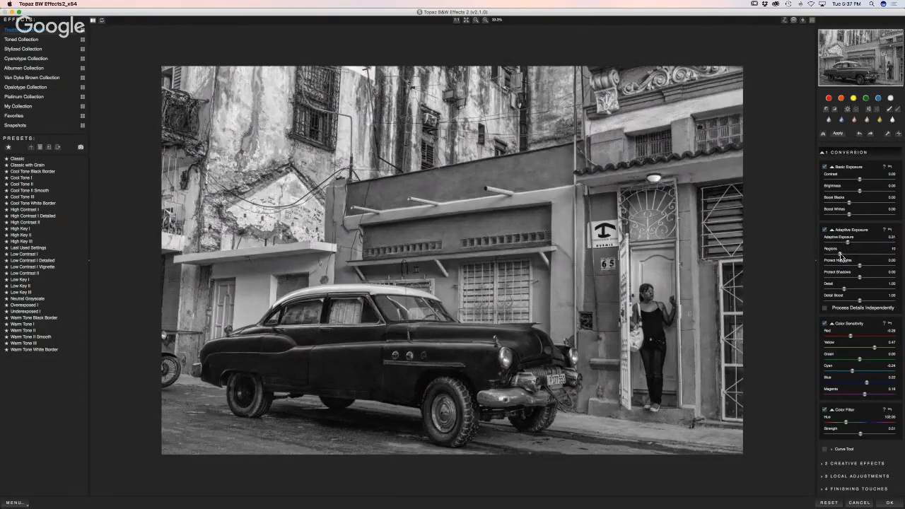
{"action": "left_click_drag", "start_coordinate": [841, 256], "coordinate": [875, 255]}
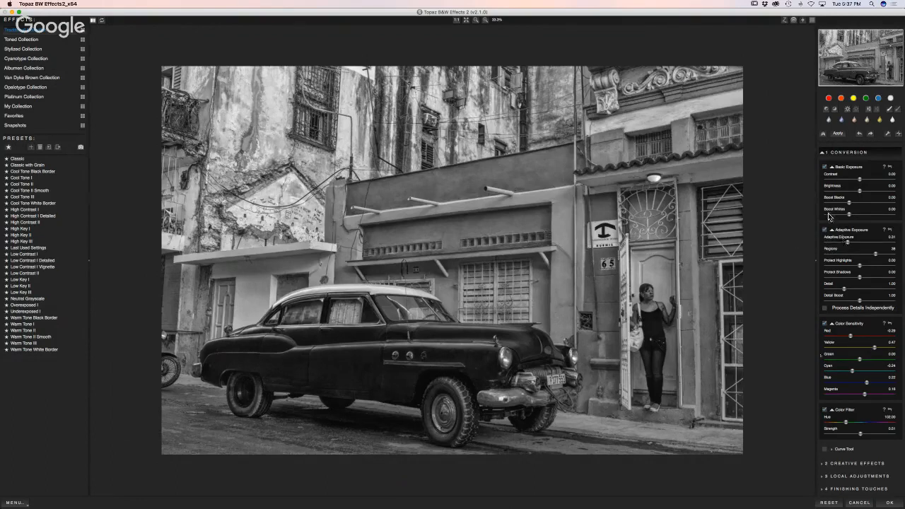
- Enable the Transparency finishing touch with Overall Transparency at about 0.81
{"action": "left_click", "coordinate": [823, 491]}
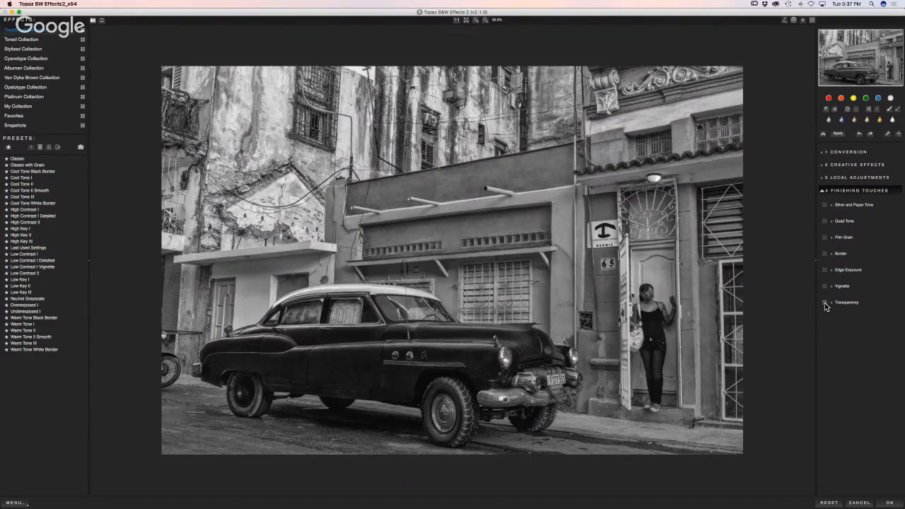
{"action": "left_click", "coordinate": [824, 303]}
{"action": "left_click", "coordinate": [832, 303]}
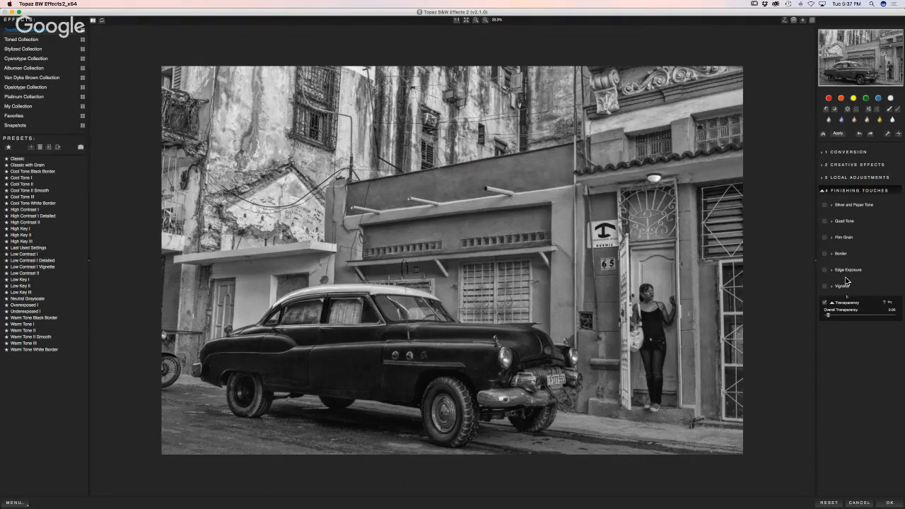
{"action": "left_click_drag", "start_coordinate": [827, 315], "coordinate": [897, 319]}
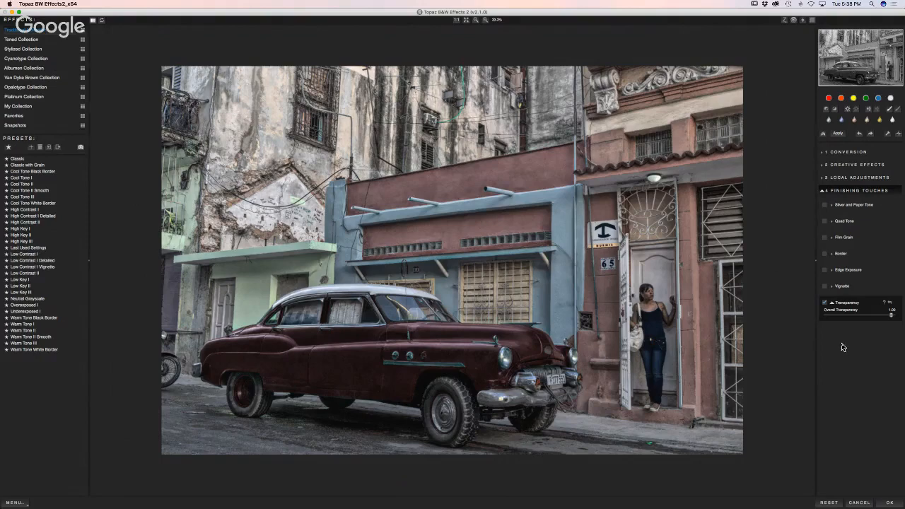
{"action": "left_click_drag", "start_coordinate": [890, 316], "coordinate": [845, 320]}
{"action": "left_click_drag", "start_coordinate": [845, 318], "coordinate": [899, 323]}
{"action": "mouse_move", "coordinate": [890, 316]}
{"action": "left_mouse_down"}
{"action": "mouse_move", "coordinate": [848, 318]}
{"action": "mouse_move", "coordinate": [894, 317]}
{"action": "left_mouse_up"}
{"action": "mouse_move", "coordinate": [891, 317]}
{"action": "left_mouse_down"}
{"action": "mouse_move", "coordinate": [855, 319]}
{"action": "mouse_move", "coordinate": [883, 320]}
{"action": "left_mouse_up"}
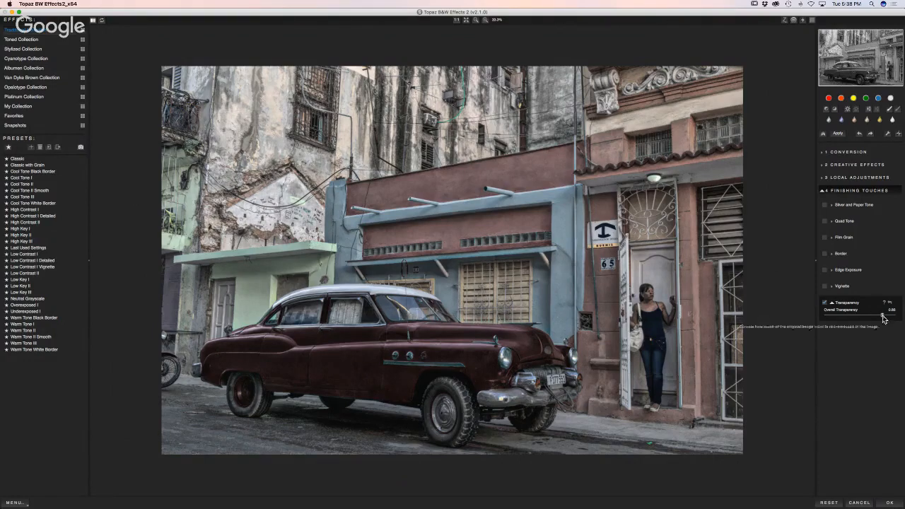
{"action": "left_click_drag", "start_coordinate": [881, 316], "coordinate": [878, 316]}
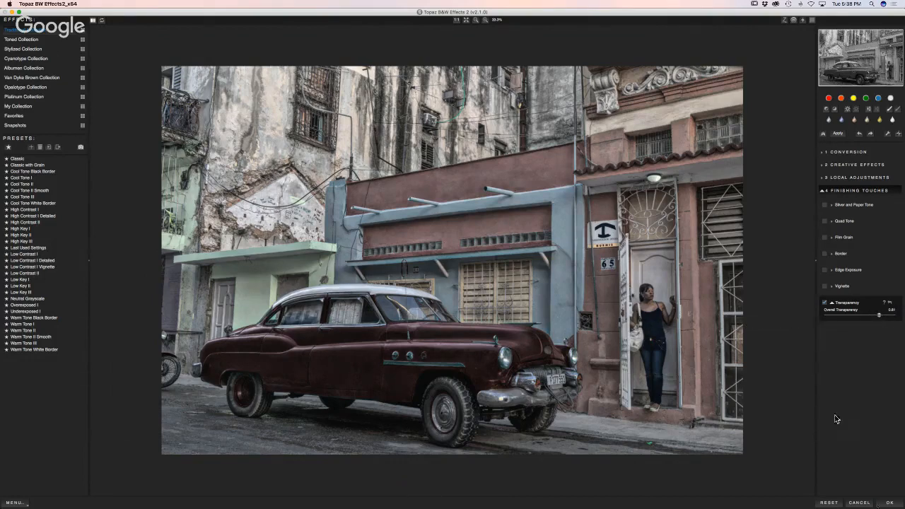
- Apply the B&W Effects result, compare the car's colour and finished versions, then open the pink tree photo
{"action": "left_click", "coordinate": [889, 503]}
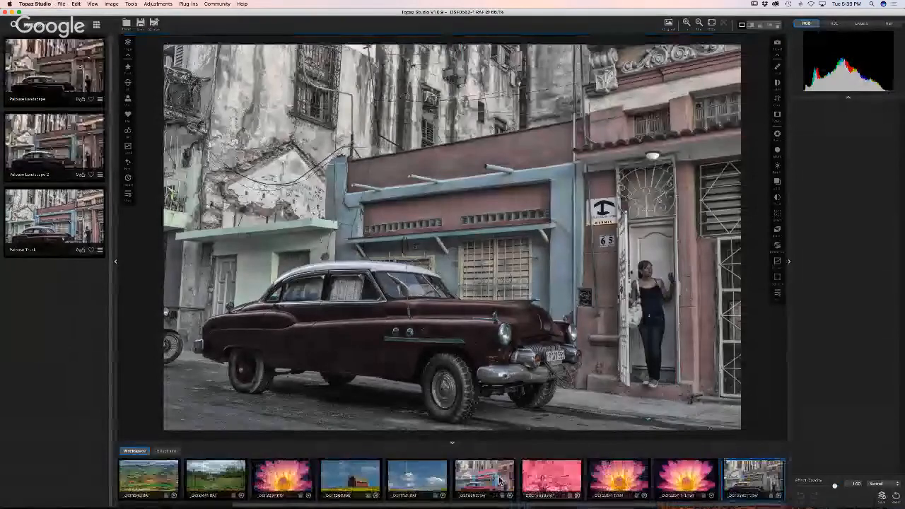
{"action": "left_click", "coordinate": [474, 483]}
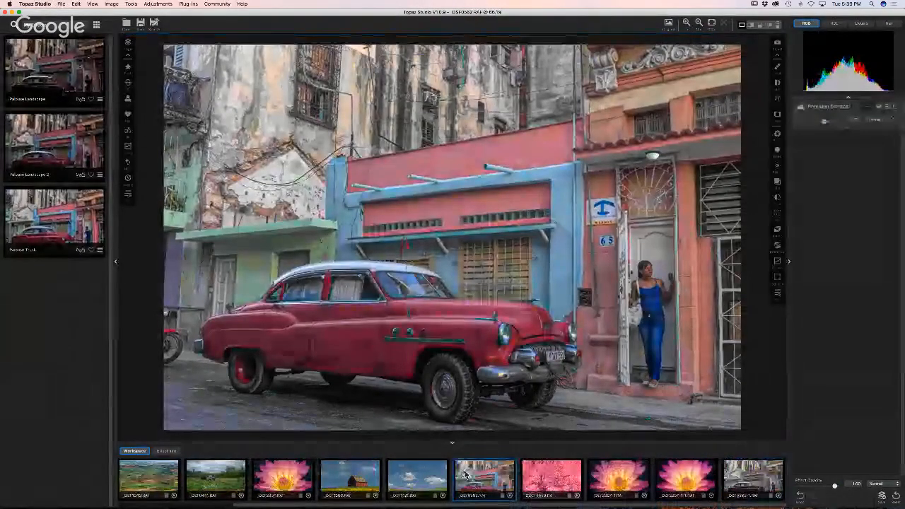
{"action": "left_click", "coordinate": [743, 482]}
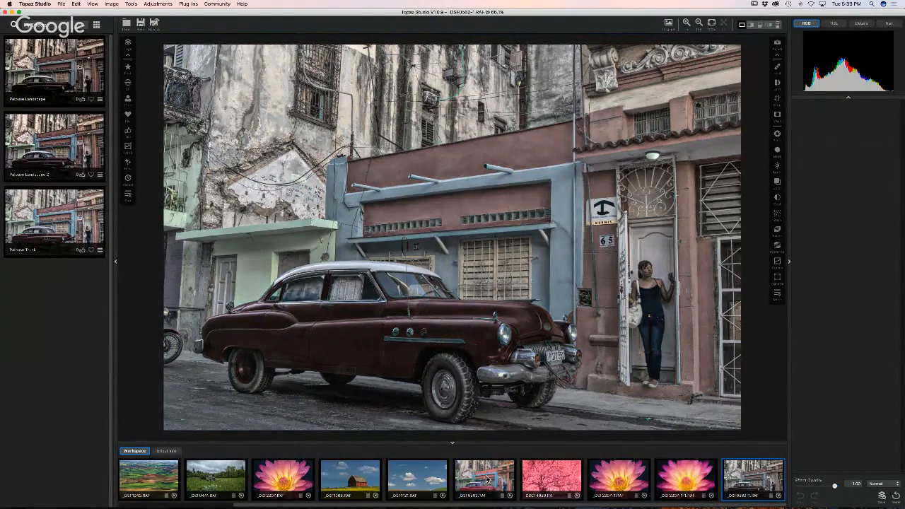
{"action": "left_click", "coordinate": [549, 482]}
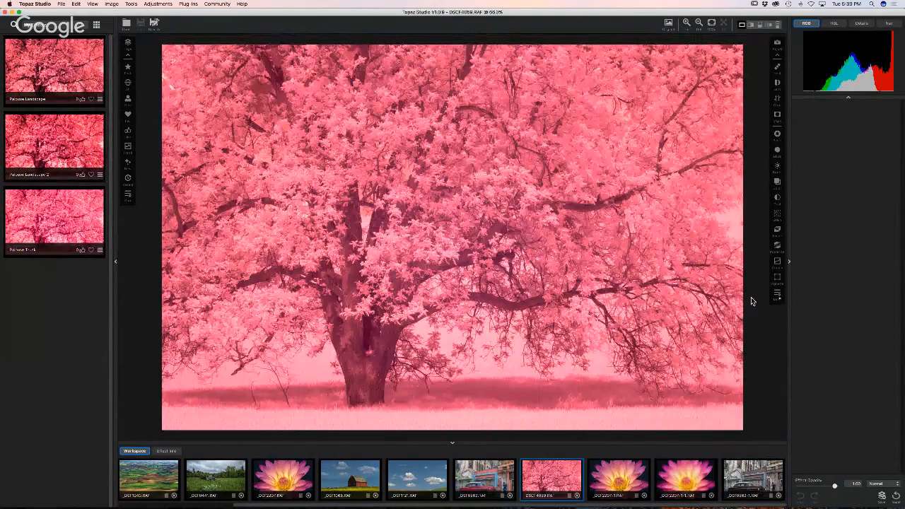
- Convert the tree to black and white and add a Basic Adjustment with Shadow -1.00 and brighter highlights
{"action": "left_click", "coordinate": [777, 294]}
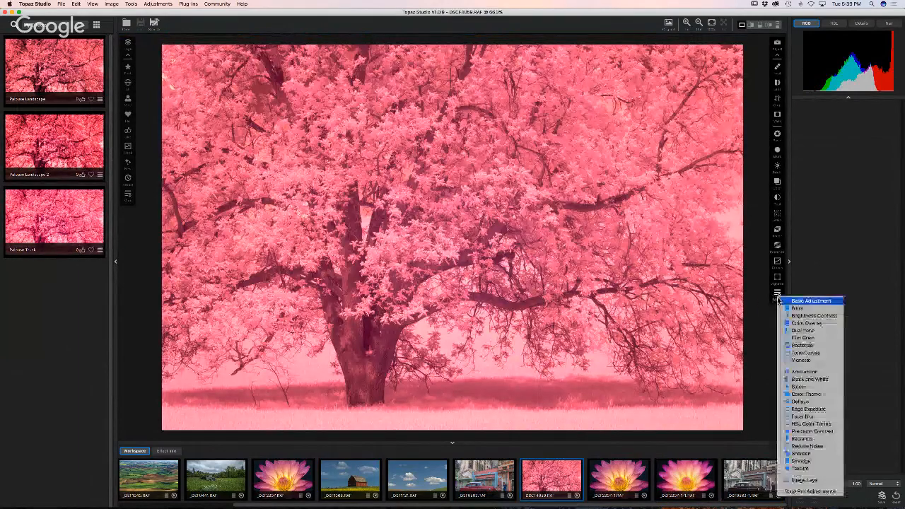
{"action": "left_click", "coordinate": [805, 379]}
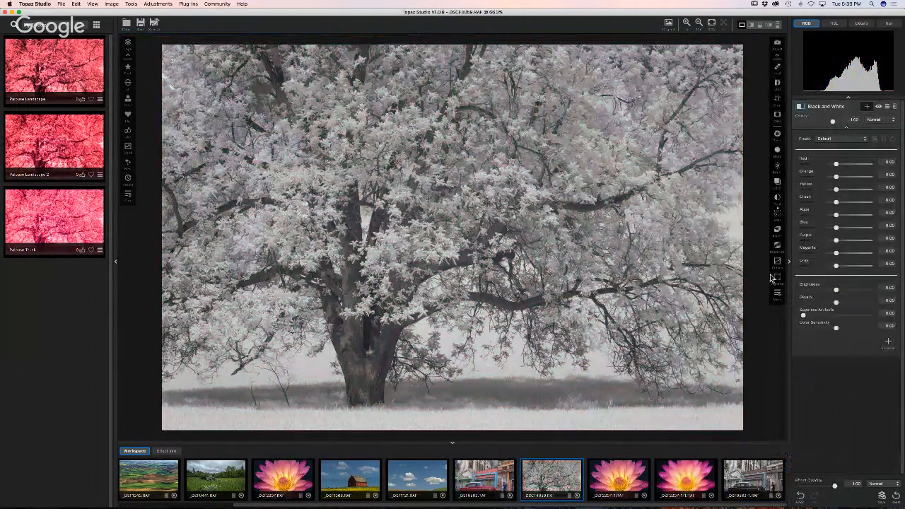
{"action": "left_click", "coordinate": [777, 135]}
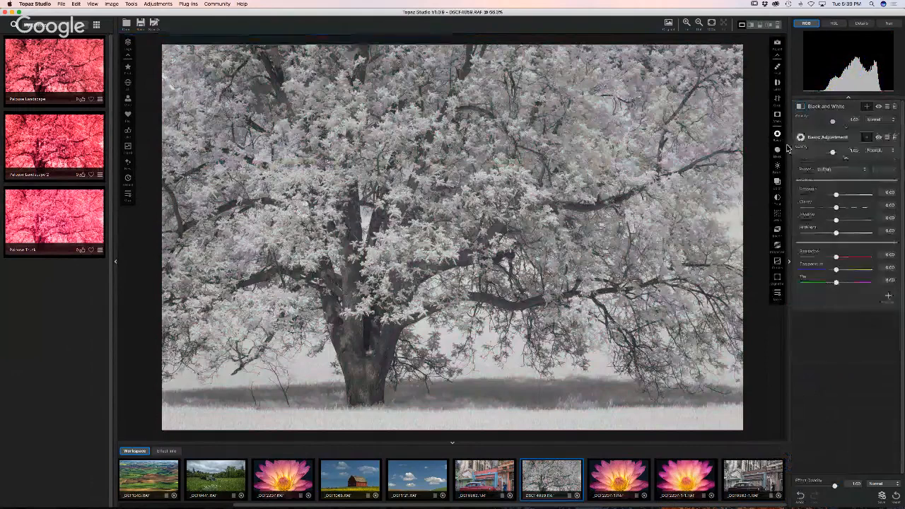
{"action": "left_click_drag", "start_coordinate": [836, 195], "coordinate": [858, 238]}
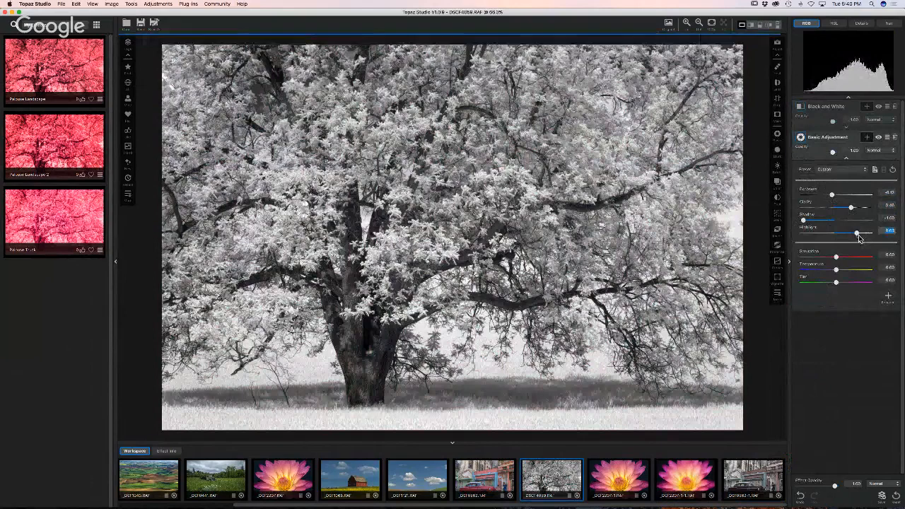
{"action": "left_click", "coordinate": [802, 220]}
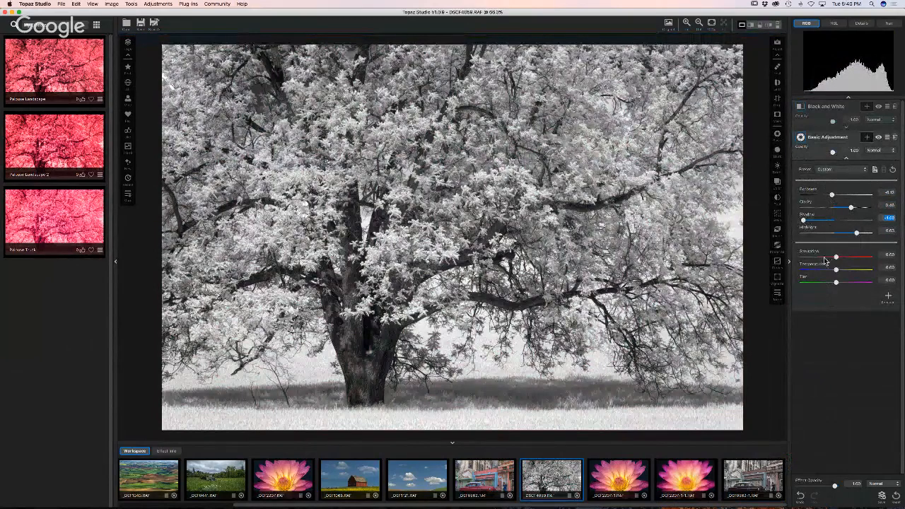
- Add Brightness Contrast with slightly raised Brightness, then a light Diffusion blur, toggling it to compare
{"action": "left_click", "coordinate": [778, 166]}
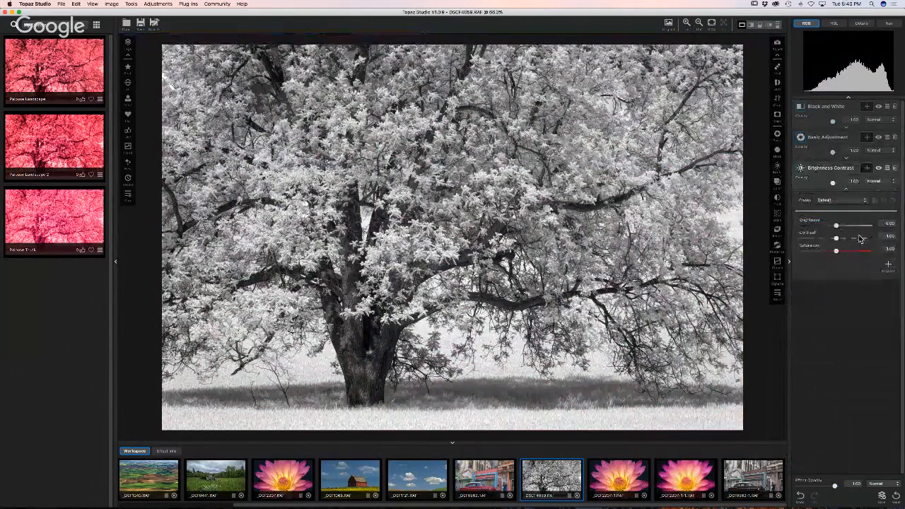
{"action": "left_click_drag", "start_coordinate": [836, 226], "coordinate": [847, 229]}
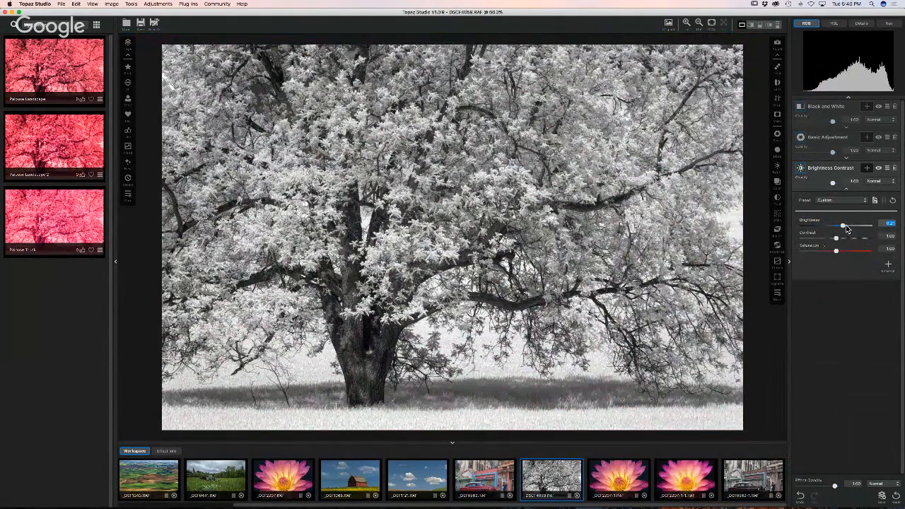
{"action": "left_click", "coordinate": [777, 296]}
{"action": "left_click", "coordinate": [793, 306]}
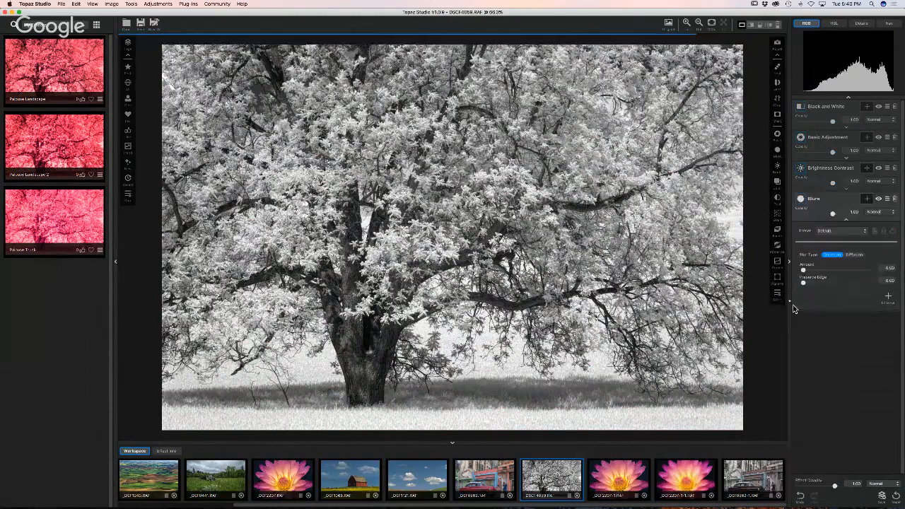
{"action": "left_click", "coordinate": [854, 255]}
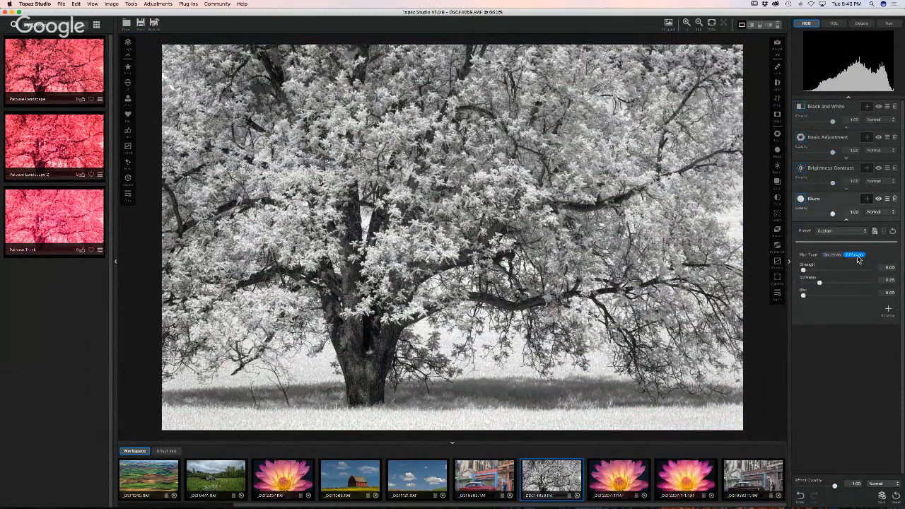
{"action": "left_click_drag", "start_coordinate": [803, 272], "coordinate": [822, 272]}
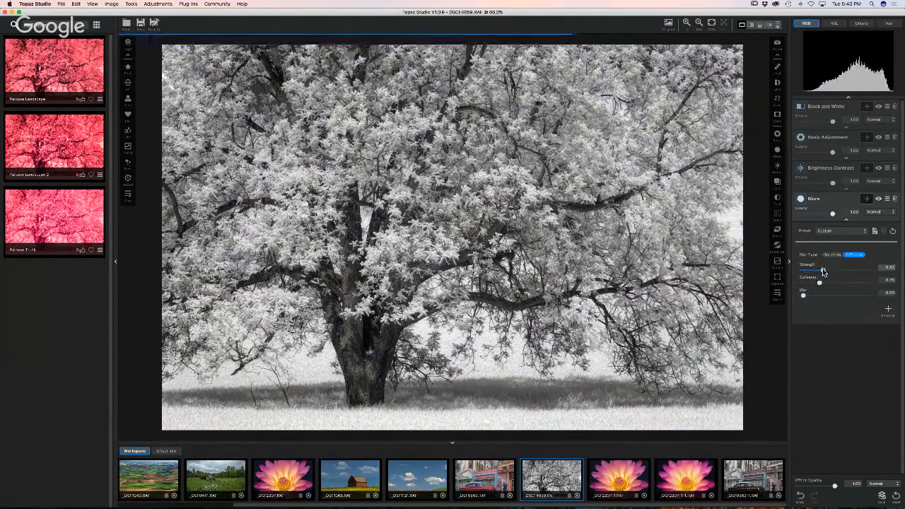
{"action": "left_click", "coordinate": [879, 200]}
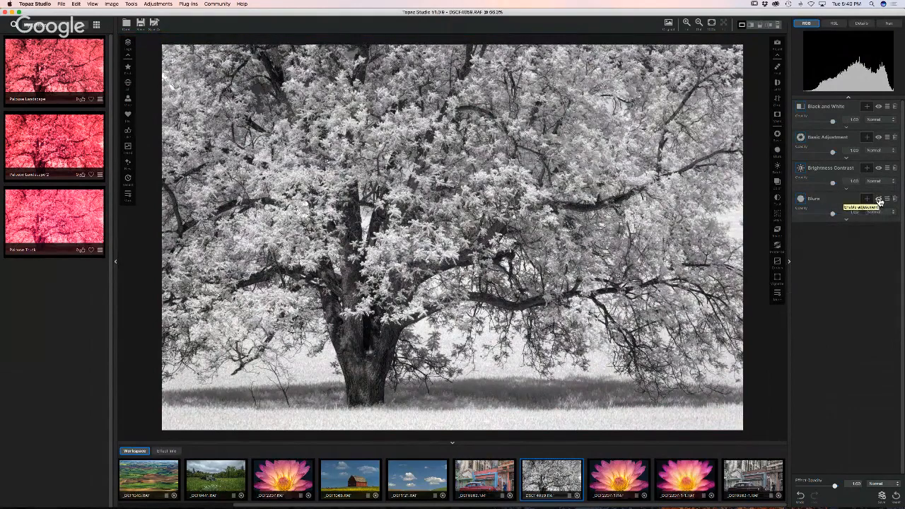
{"action": "left_click", "coordinate": [879, 200]}
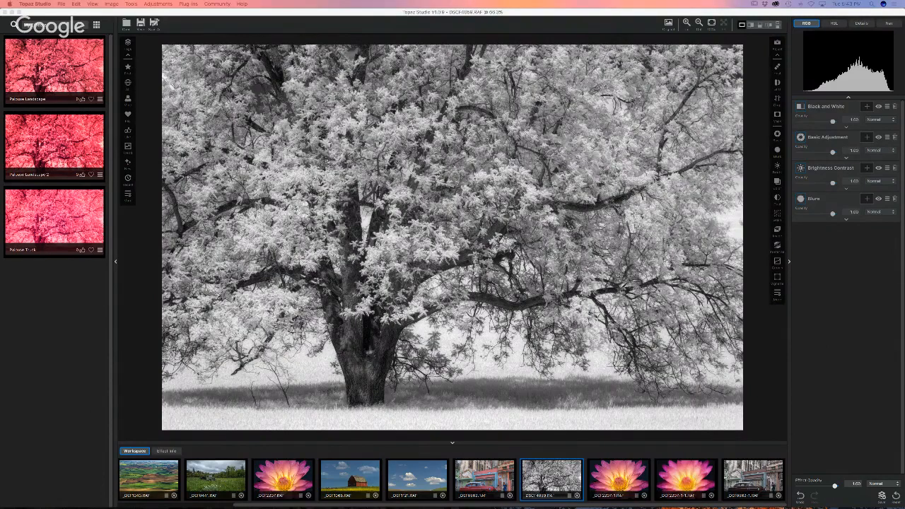
- Add a Reduce Noise filter at its Default preset to the tree's adjustment stack
{"action": "left_click", "coordinate": [775, 296]}
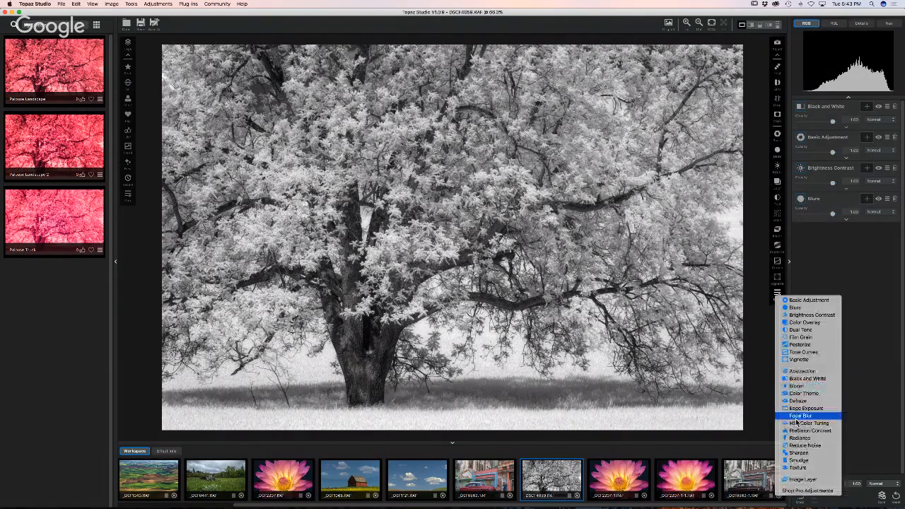
{"action": "left_click", "coordinate": [803, 446]}
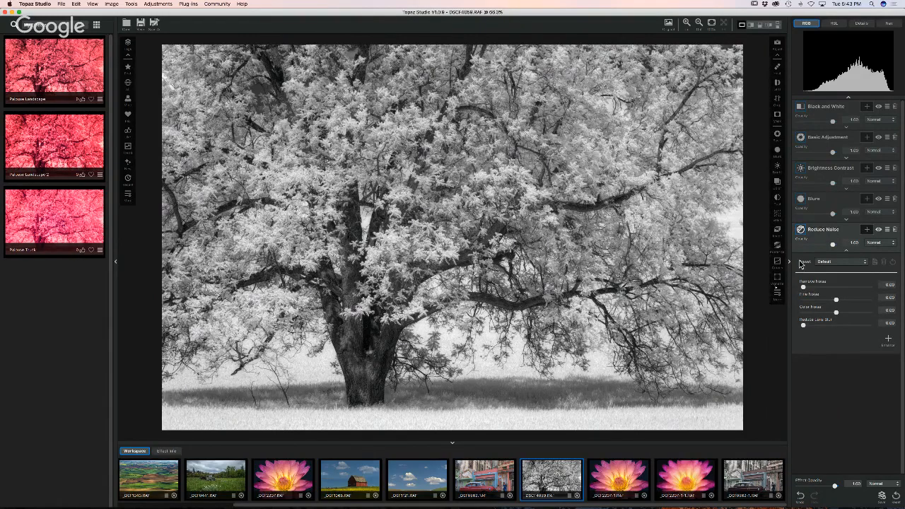
{"action": "left_click", "coordinate": [777, 292]}
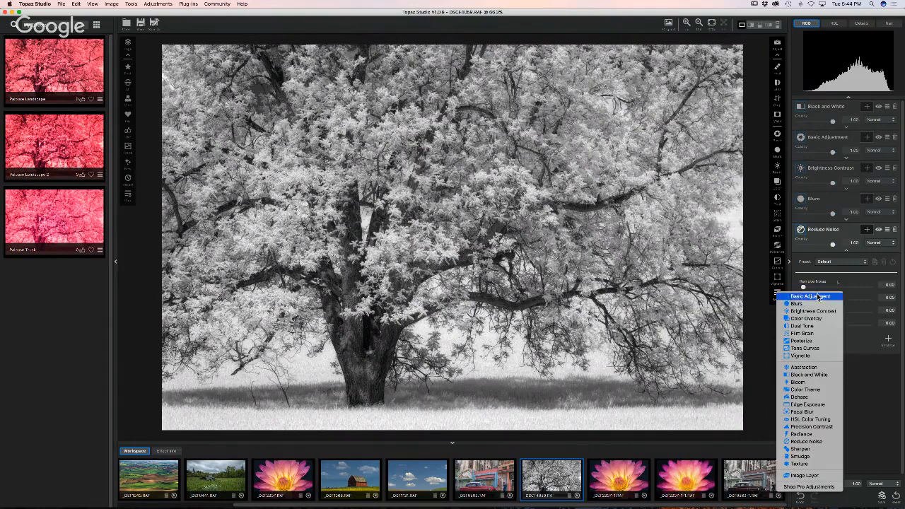
{"action": "left_click", "coordinate": [842, 283]}
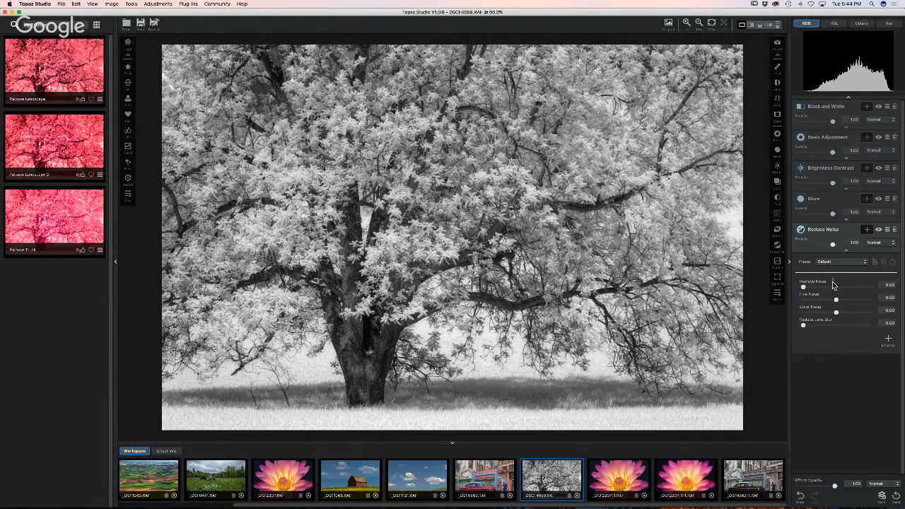